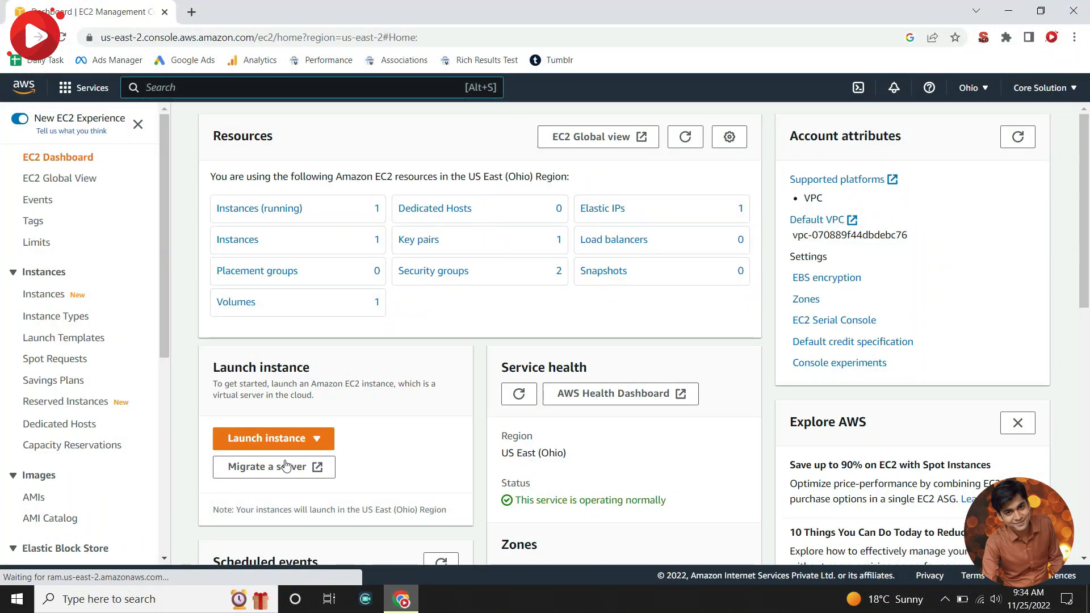
Open the server address 3.135.54.165 in a new browser tab to view the Wampserver homepage.
{"action": "left_click", "coordinate": [192, 12]}
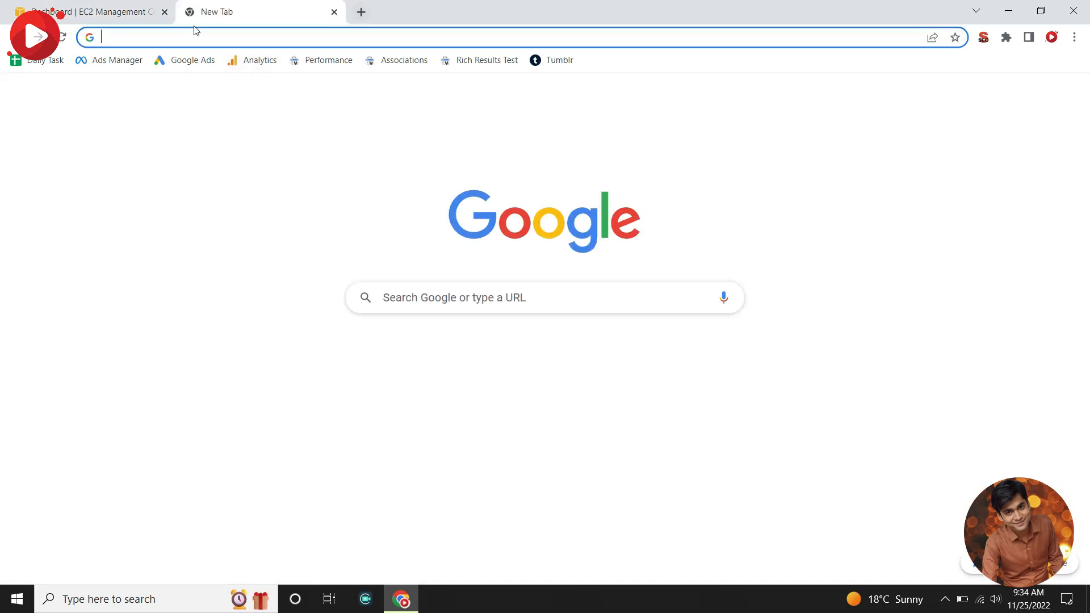
{"action": "left_click", "coordinate": [196, 36]}
{"action": "type", "text": "3.135.54.165"}
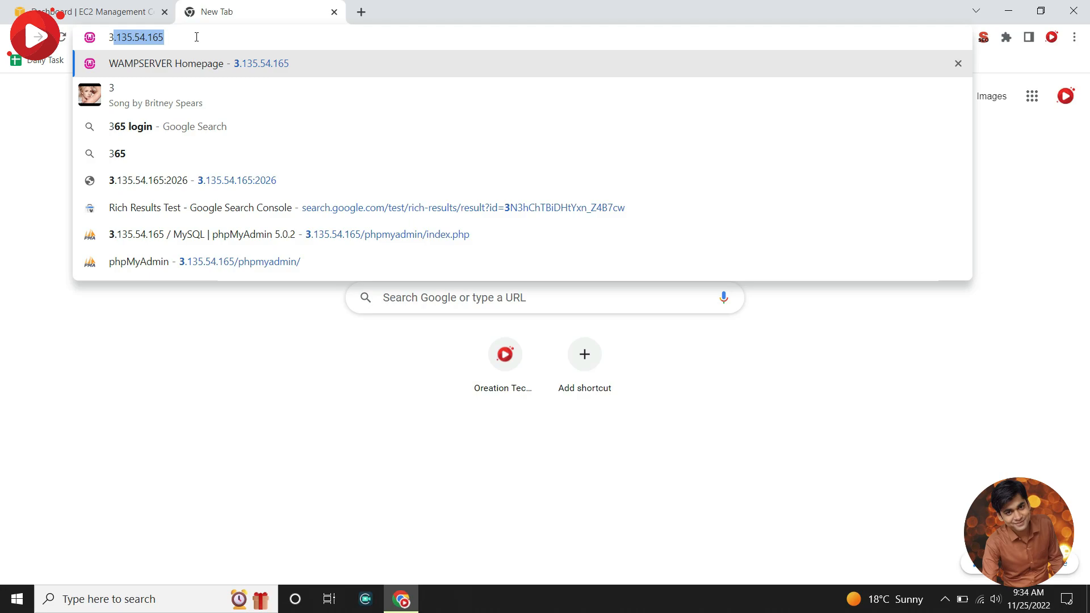
{"action": "key", "text": "Return"}
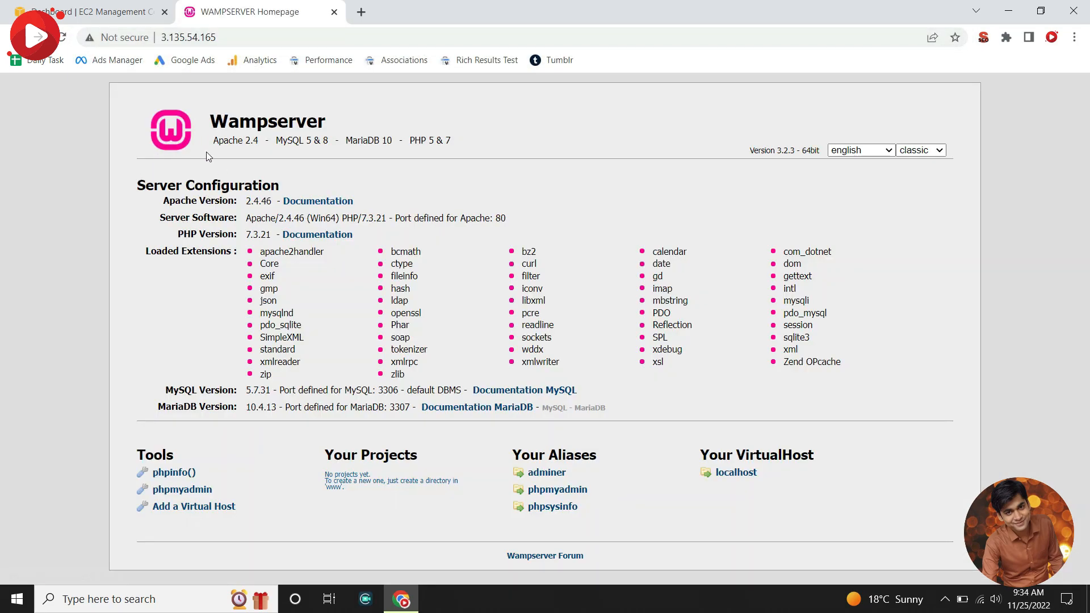
Load the same server address on port 2026 and check the message on the page it serves.
{"action": "left_click", "coordinate": [244, 43]}
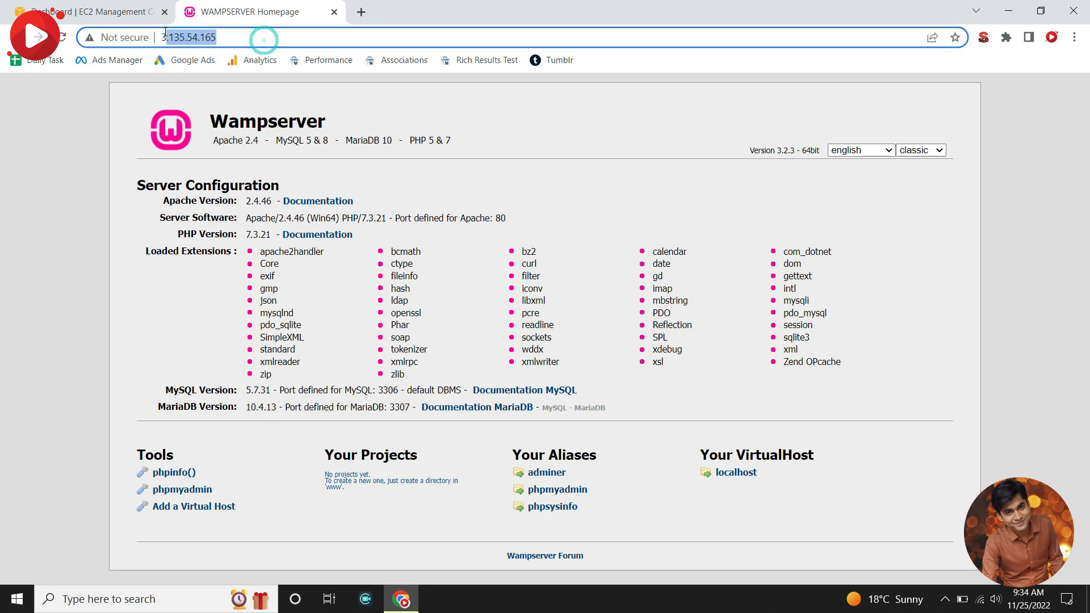
{"action": "left_click", "coordinate": [128, 135]}
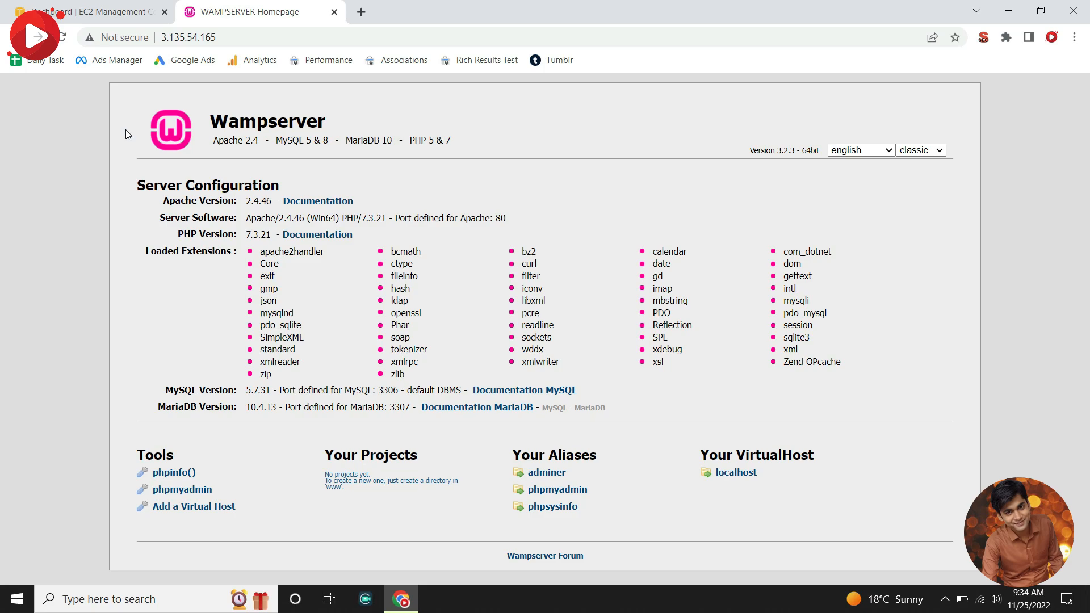
{"action": "left_click", "coordinate": [274, 39]}
{"action": "left_click", "coordinate": [273, 38]}
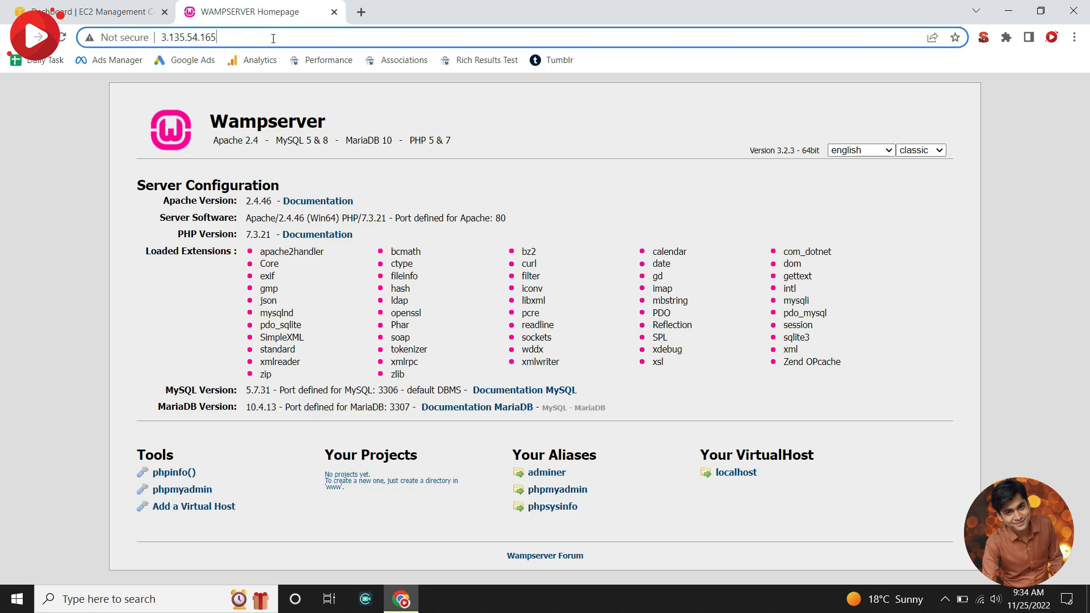
{"action": "type", "text": ":2"}
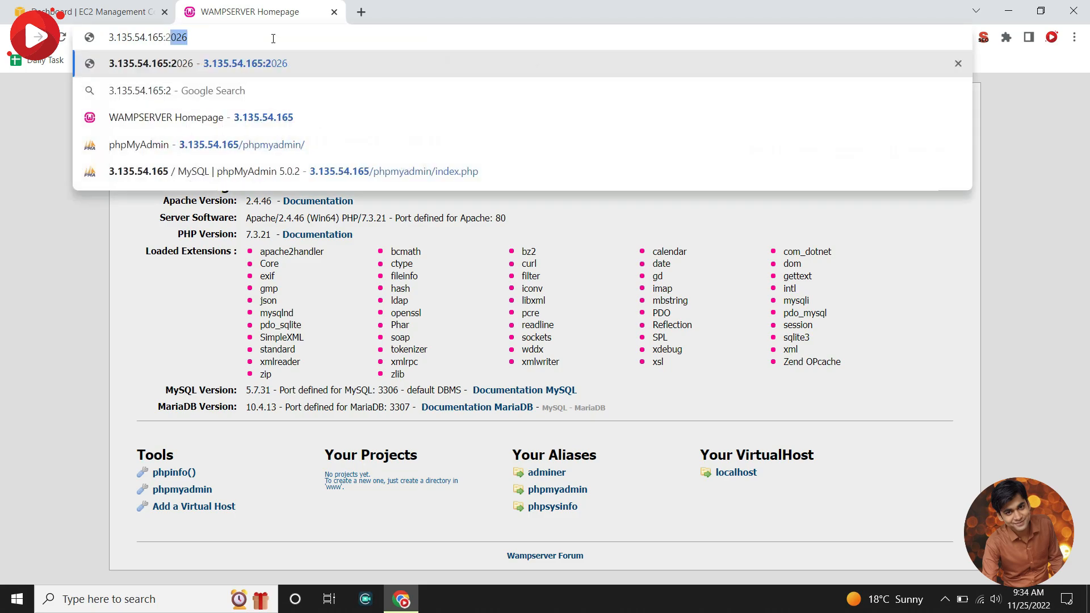
{"action": "type", "text": "026"}
{"action": "key", "text": "Return"}
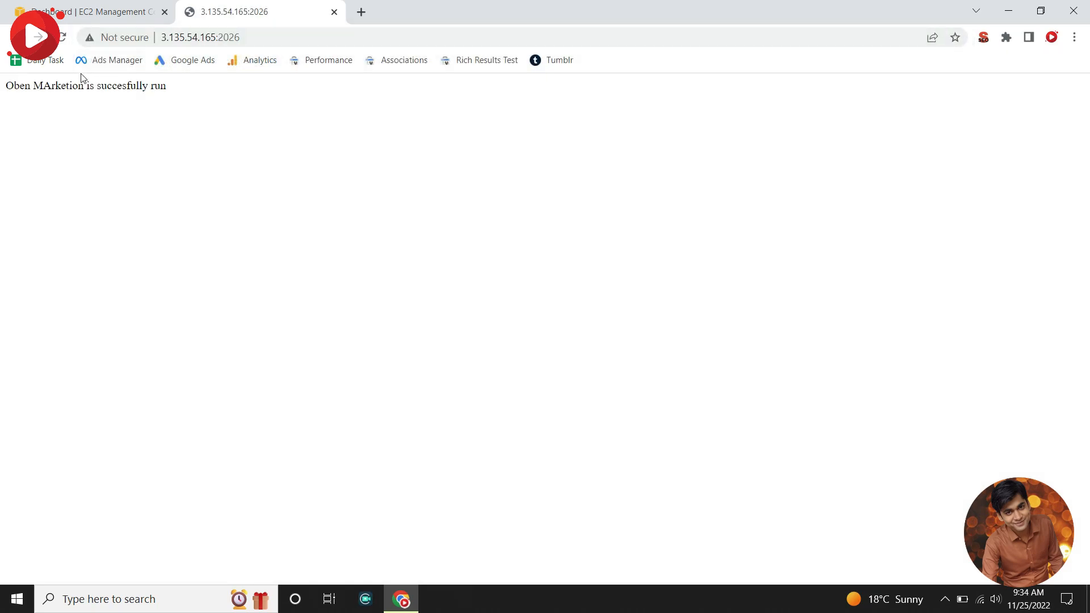
{"action": "left_click_drag", "start_coordinate": [3, 92], "coordinate": [156, 90]}
{"action": "left_click", "coordinate": [188, 95]}
{"action": "left_click", "coordinate": [231, 208]}
{"action": "left_click_drag", "start_coordinate": [280, 37], "coordinate": [166, 45]}
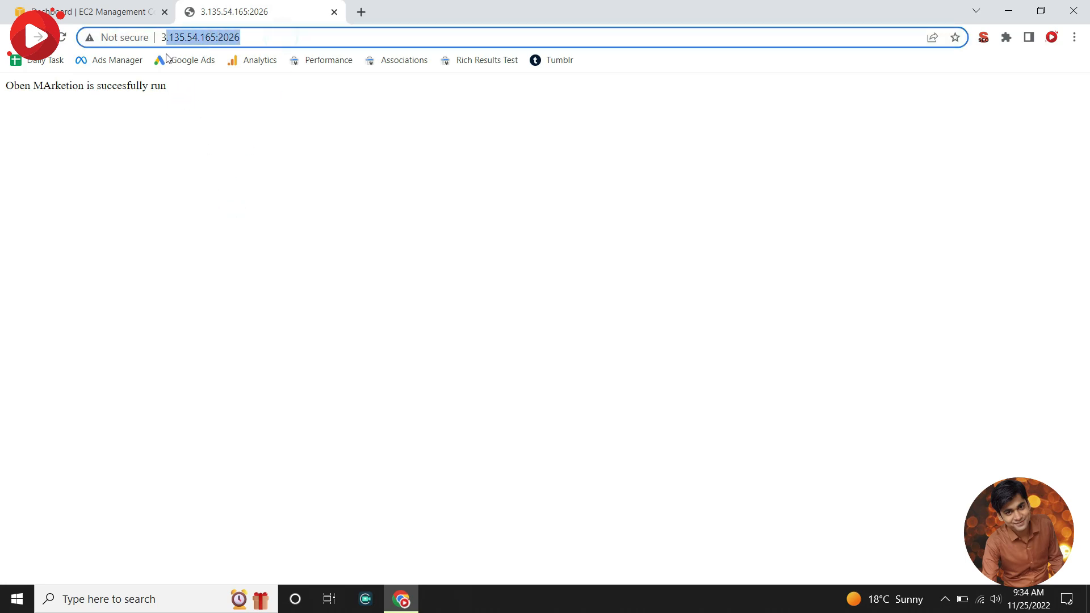
{"action": "left_click_drag", "start_coordinate": [281, 38], "coordinate": [161, 38]}
Return to the EC2 console and open the list of load balancers for the Ohio region.
{"action": "left_click", "coordinate": [102, 15]}
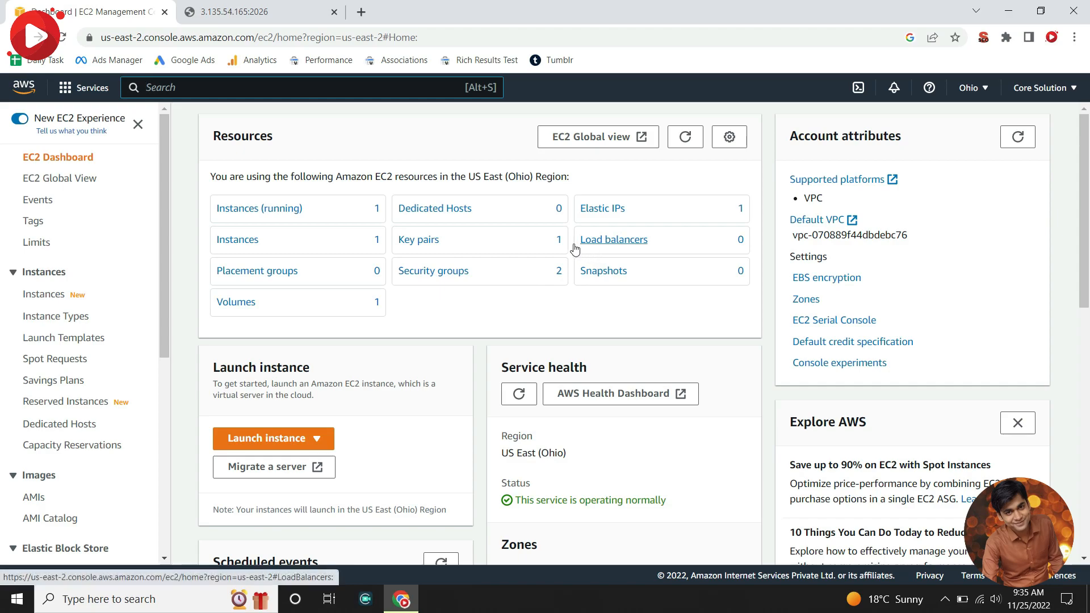
{"action": "left_click_drag", "start_coordinate": [568, 241], "coordinate": [755, 246]}
{"action": "left_click", "coordinate": [762, 247]}
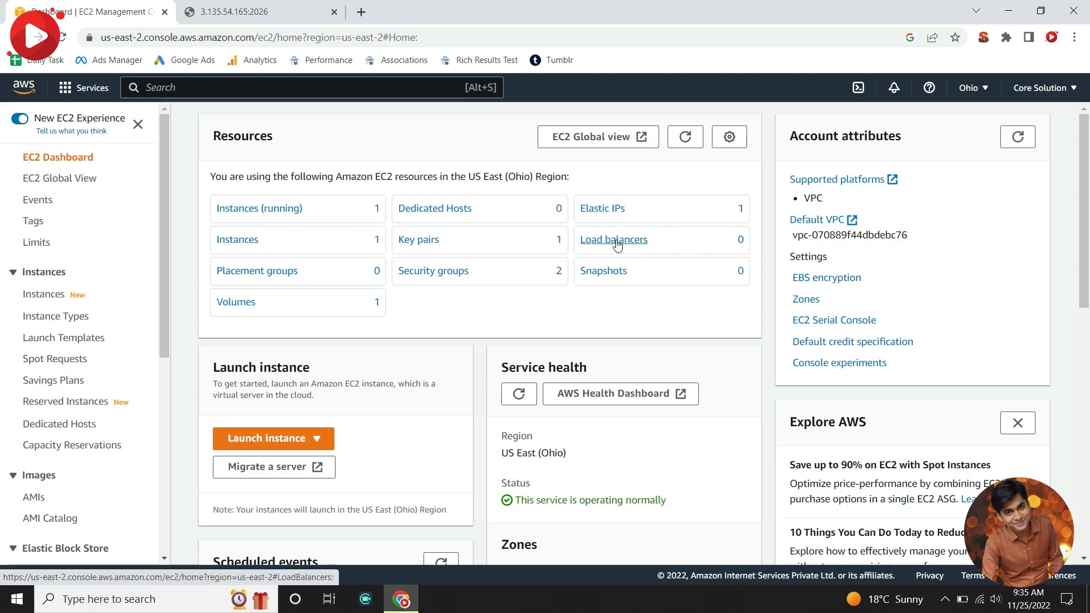
{"action": "scroll", "coordinate": [68, 451], "scroll_direction": "down", "scroll_amount": 3}
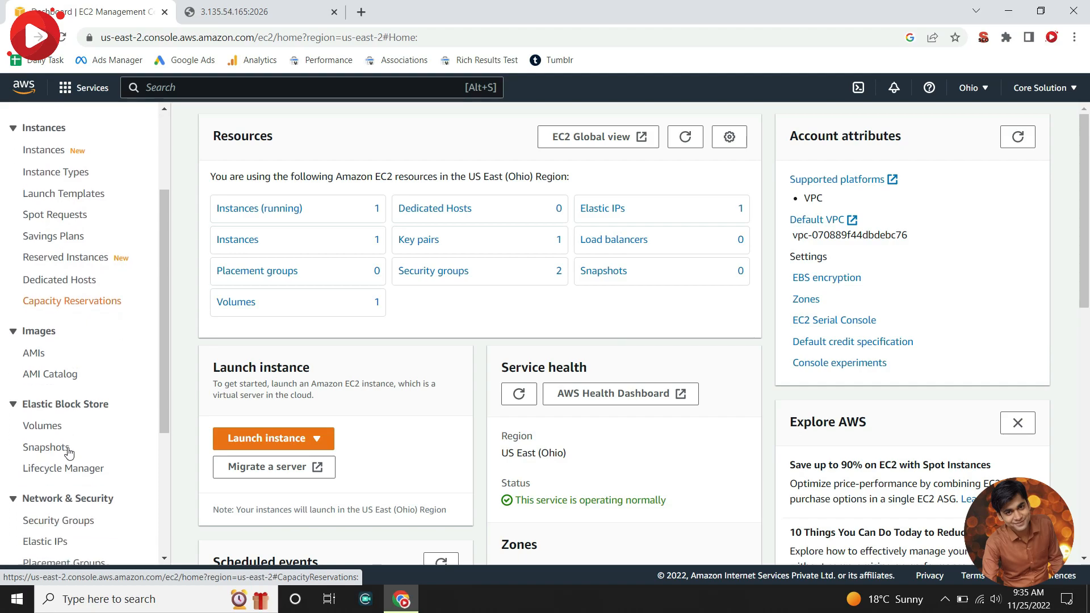
{"action": "scroll", "coordinate": [68, 451], "scroll_direction": "down", "scroll_amount": 4}
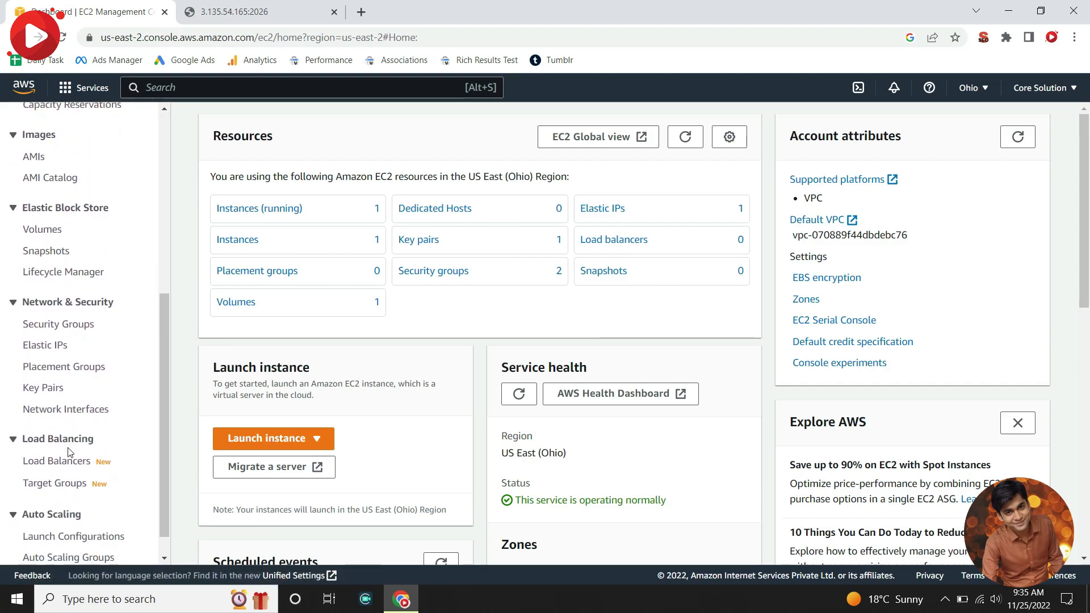
{"action": "scroll", "coordinate": [68, 451], "scroll_direction": "down", "scroll_amount": 1}
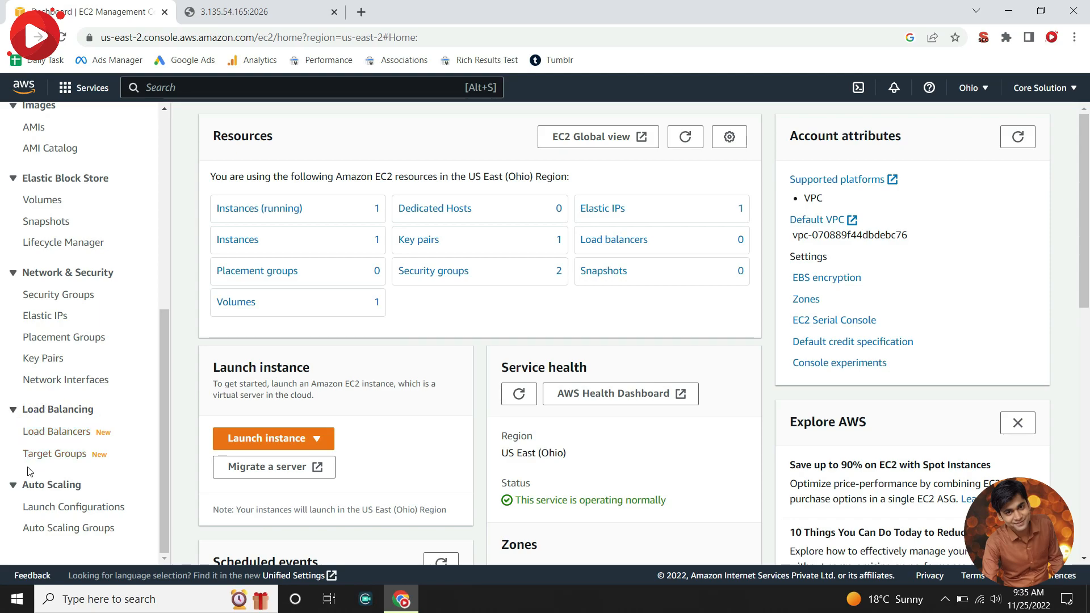
{"action": "left_click", "coordinate": [57, 434]}
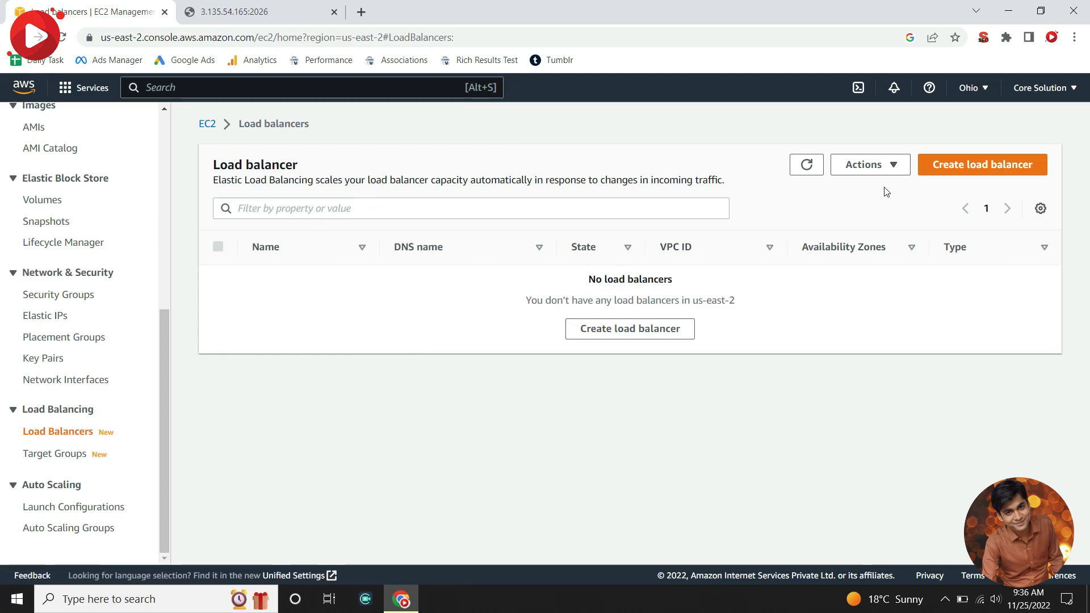
Start a new load balancer, review the available types, and choose Application Load Balancer.
{"action": "left_click", "coordinate": [943, 170]}
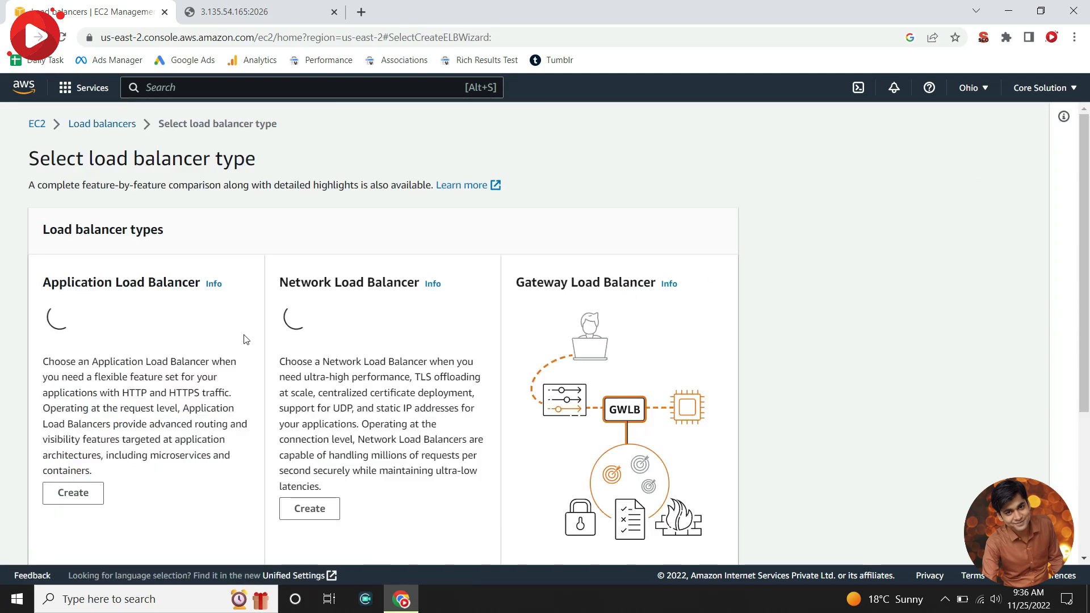
{"action": "scroll", "coordinate": [246, 340], "scroll_direction": "down", "scroll_amount": 2}
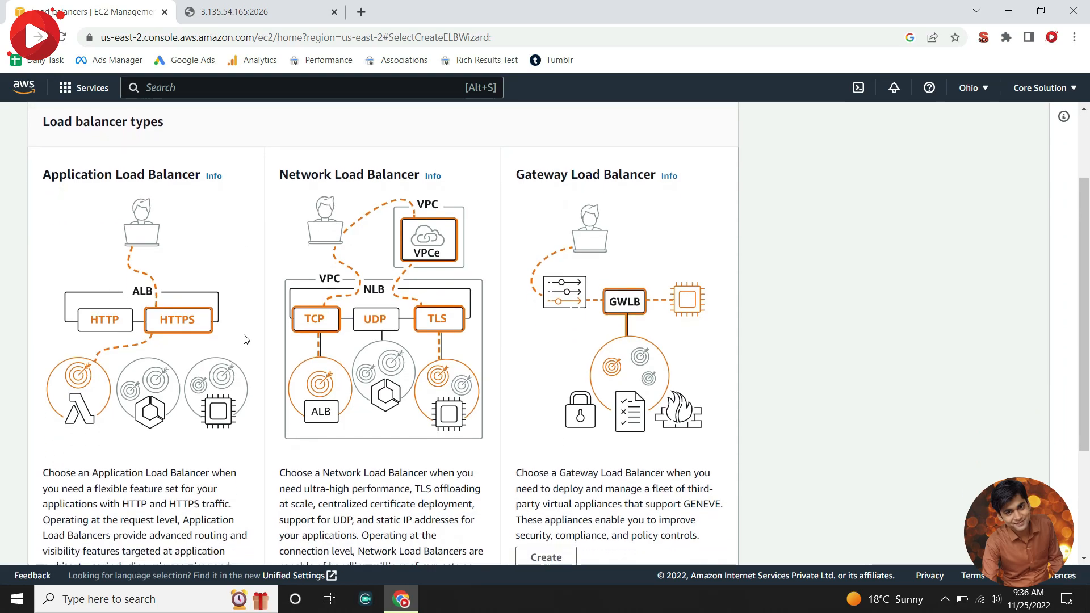
{"action": "scroll", "coordinate": [246, 340], "scroll_direction": "up", "scroll_amount": 1}
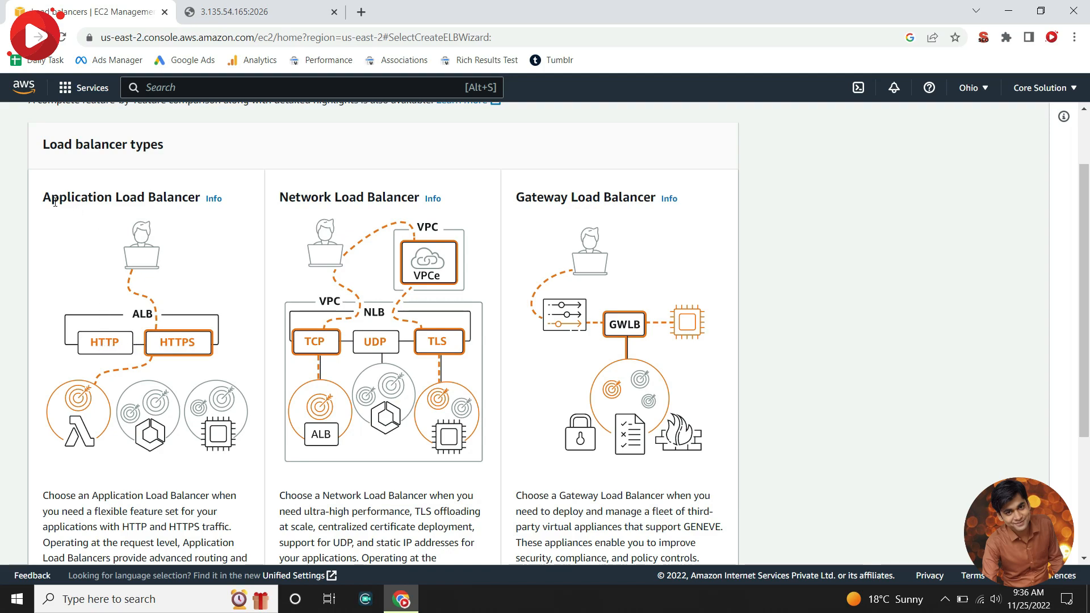
{"action": "left_click_drag", "start_coordinate": [55, 201], "coordinate": [146, 203]}
{"action": "left_click", "coordinate": [147, 203]}
{"action": "scroll", "coordinate": [131, 386], "scroll_direction": "down", "scroll_amount": 3}
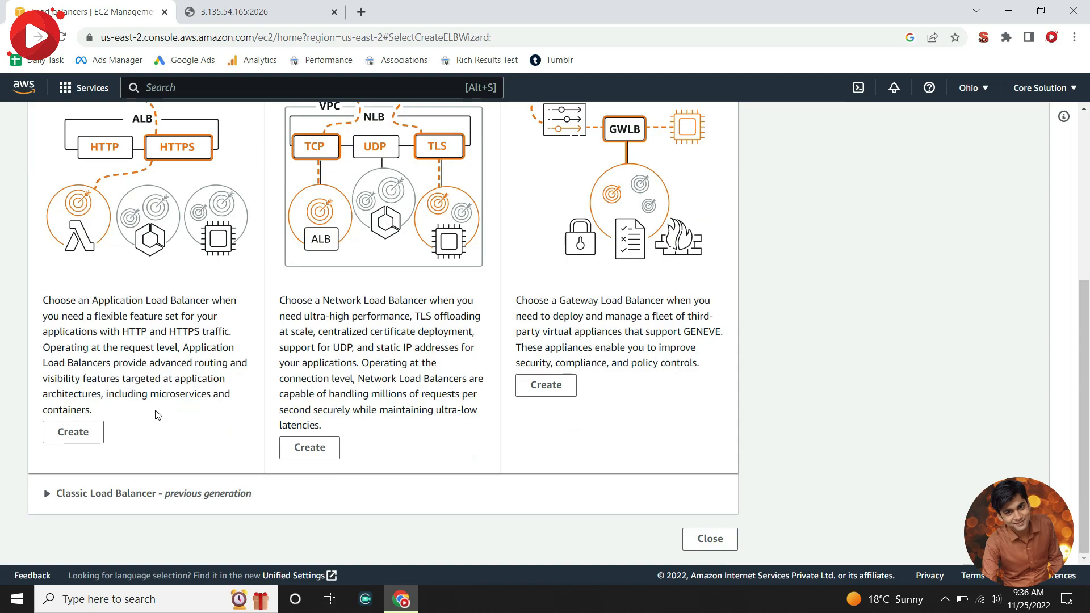
{"action": "scroll", "coordinate": [67, 446], "scroll_direction": "up", "scroll_amount": 4}
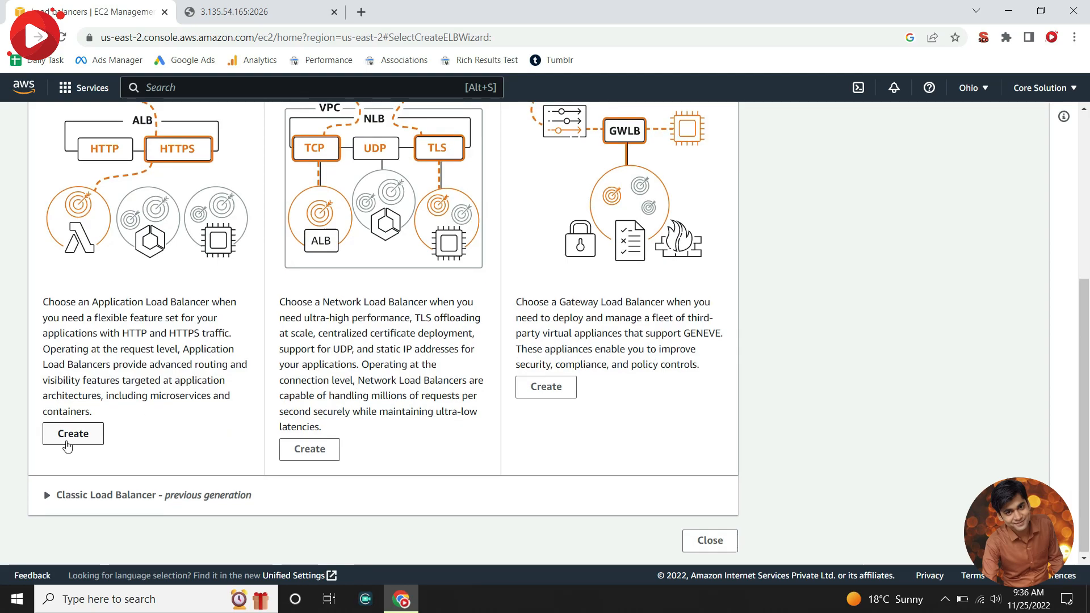
{"action": "scroll", "coordinate": [67, 445], "scroll_direction": "up", "scroll_amount": 1}
{"action": "scroll", "coordinate": [67, 446], "scroll_direction": "down", "scroll_amount": 5}
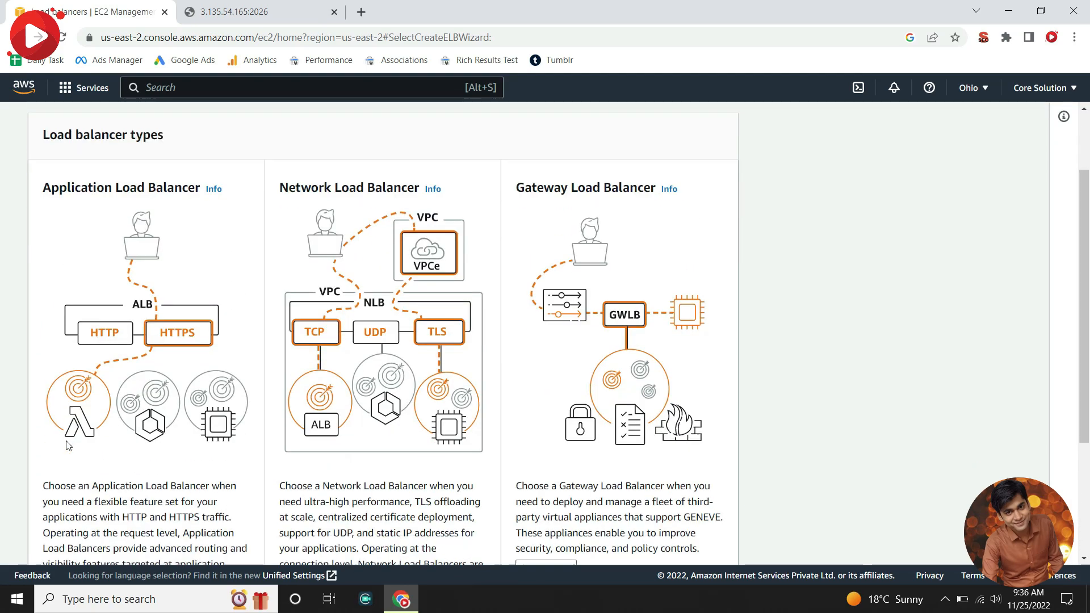
{"action": "left_click", "coordinate": [67, 434]}
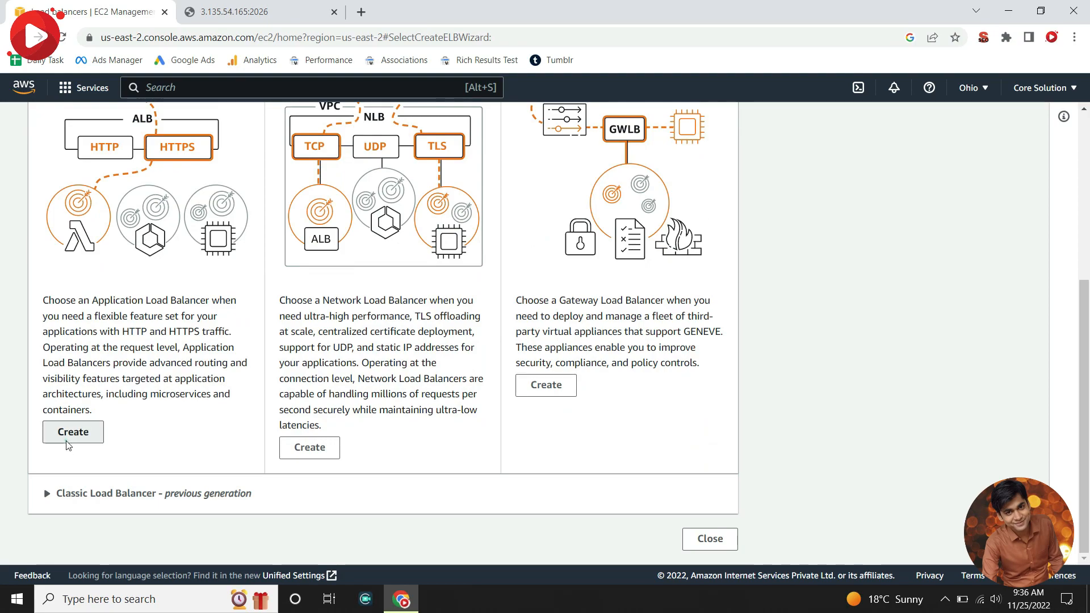
Add the launch-wizard-2 security group alongside the default one in the Application Load Balancer form.
{"action": "scroll", "coordinate": [67, 446], "scroll_direction": "down", "scroll_amount": 10}
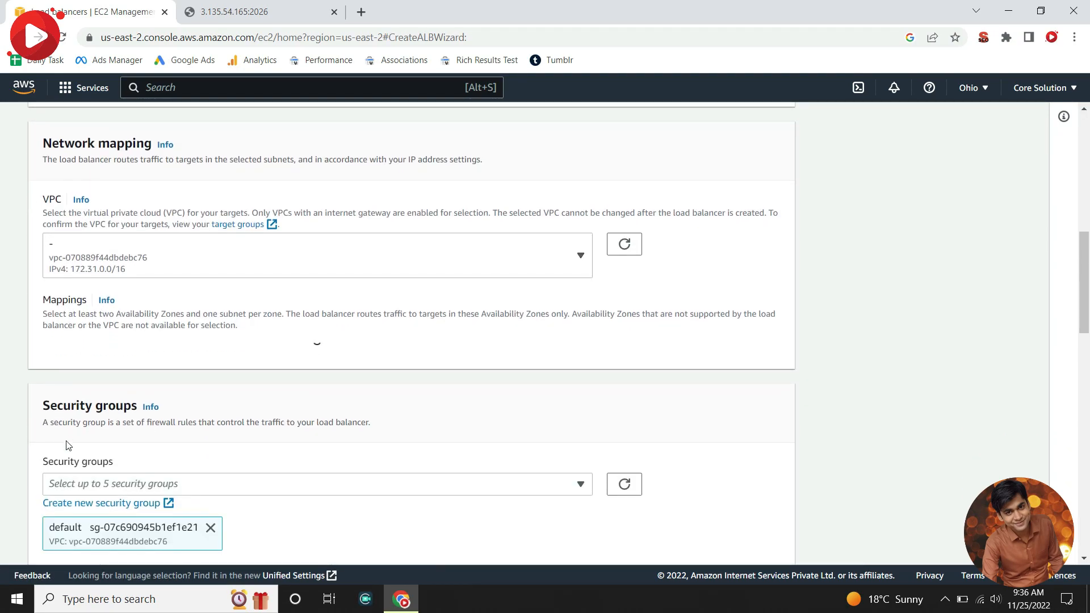
{"action": "scroll", "coordinate": [67, 446], "scroll_direction": "down", "scroll_amount": 2}
{"action": "scroll", "coordinate": [67, 442], "scroll_direction": "up", "scroll_amount": 3}
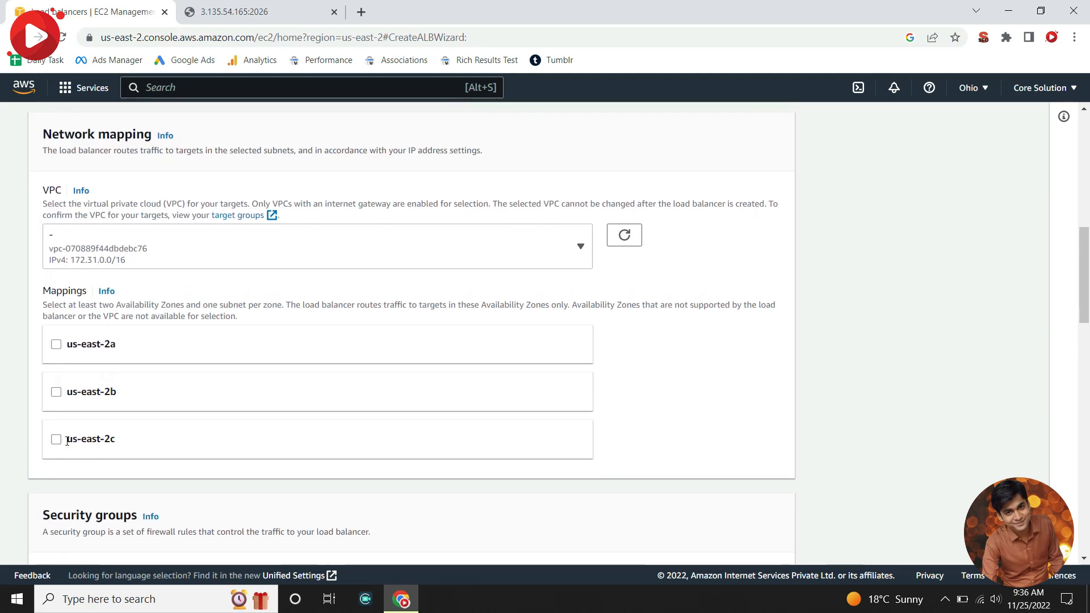
{"action": "scroll", "coordinate": [68, 446], "scroll_direction": "down", "scroll_amount": 3}
{"action": "scroll", "coordinate": [67, 446], "scroll_direction": "down", "scroll_amount": 3}
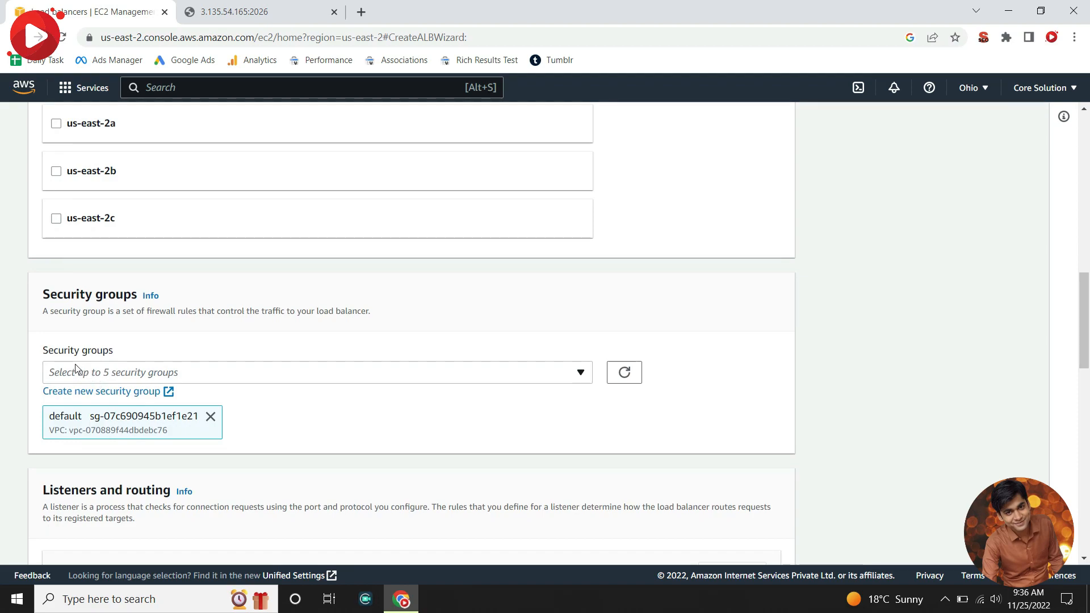
{"action": "left_click", "coordinate": [291, 375]}
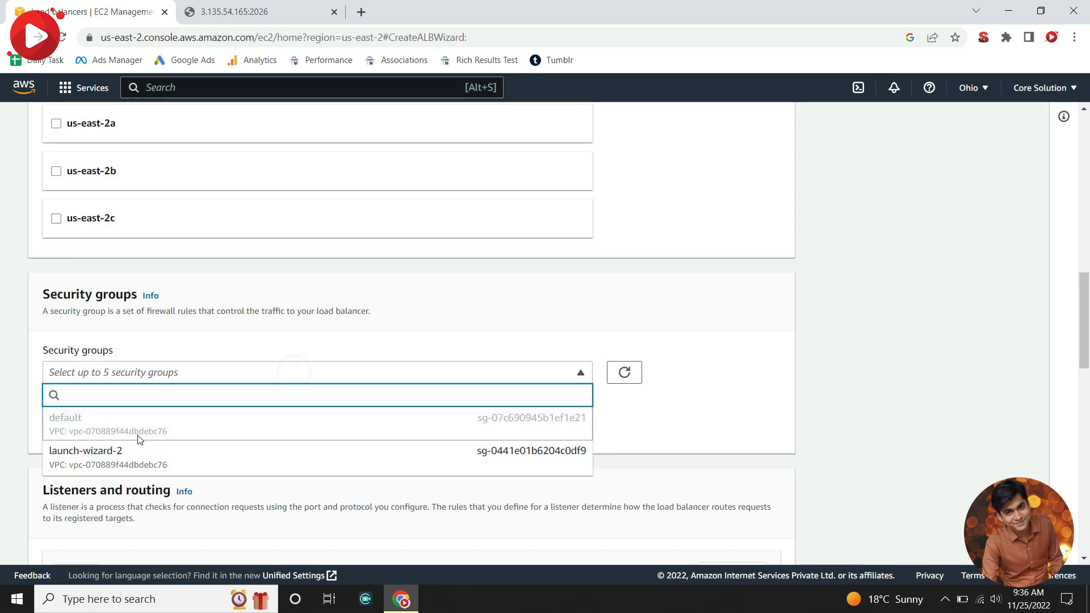
{"action": "left_click", "coordinate": [245, 473]}
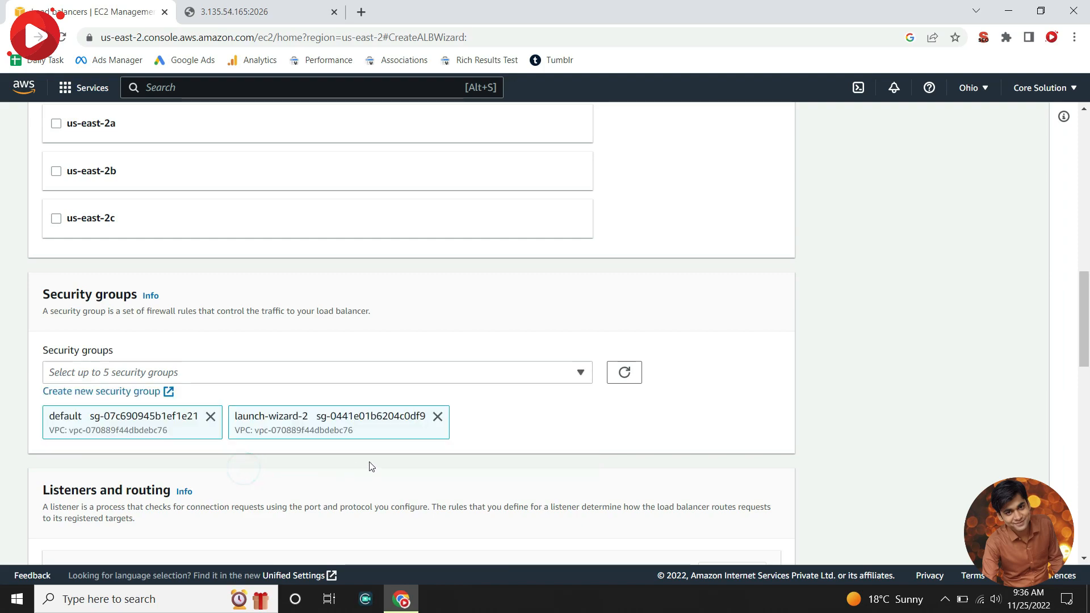
Check which target groups are available for the default action of the HTTP:80 listener.
{"action": "scroll", "coordinate": [566, 431], "scroll_direction": "down", "scroll_amount": 2}
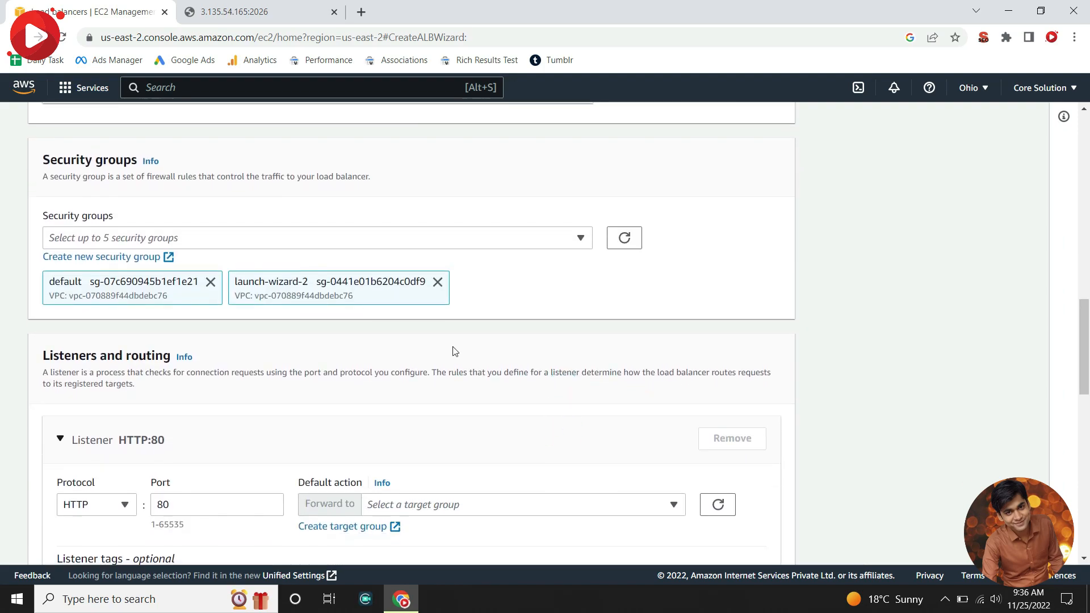
{"action": "scroll", "coordinate": [253, 389], "scroll_direction": "down", "scroll_amount": 3}
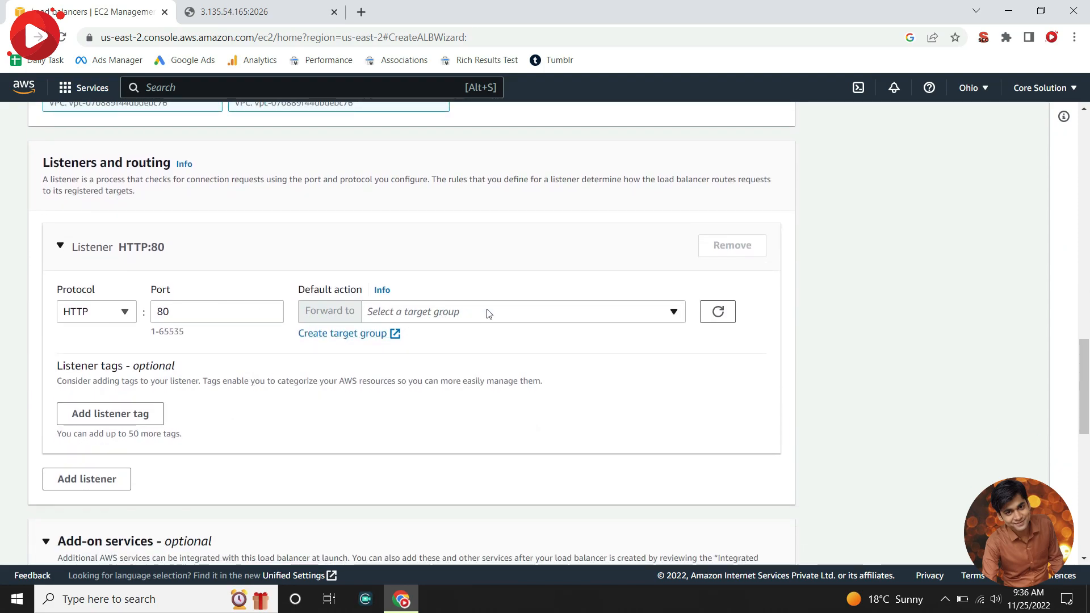
{"action": "left_click", "coordinate": [515, 314]}
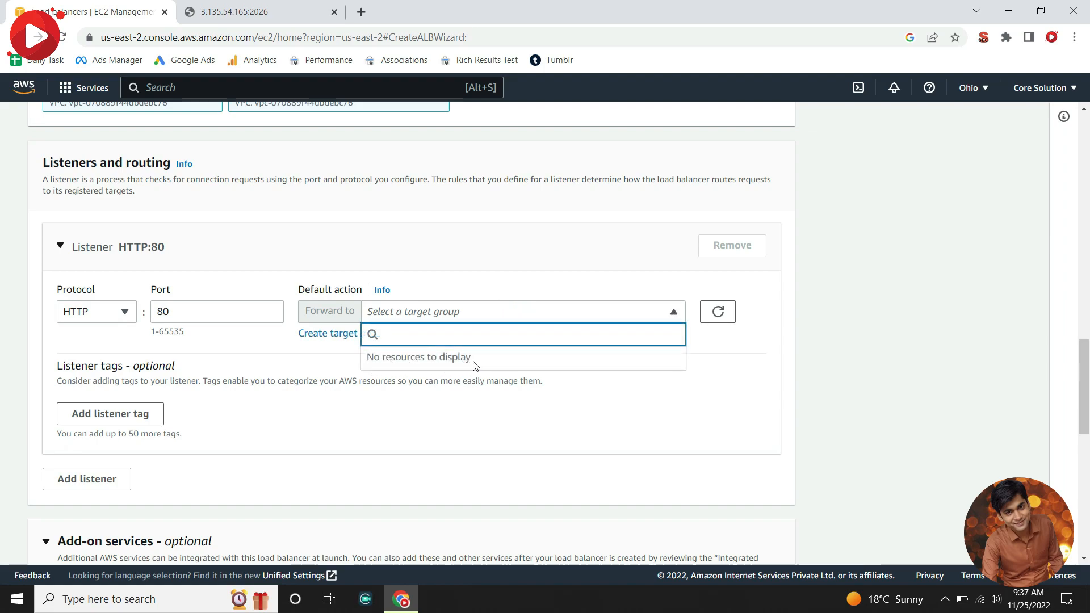
{"action": "left_click", "coordinate": [313, 367]}
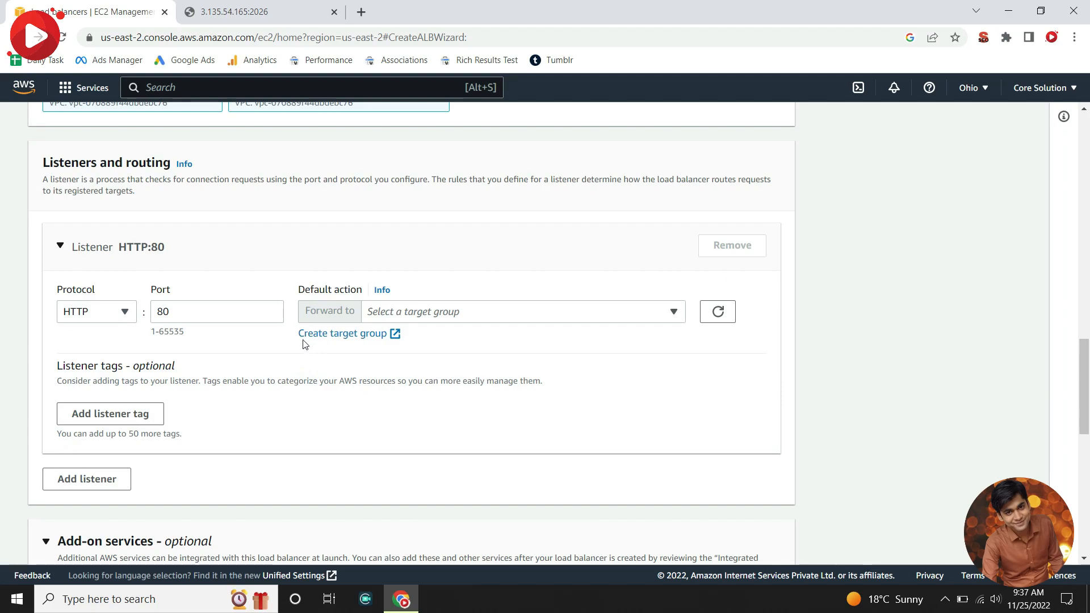
{"action": "left_click", "coordinate": [343, 335]}
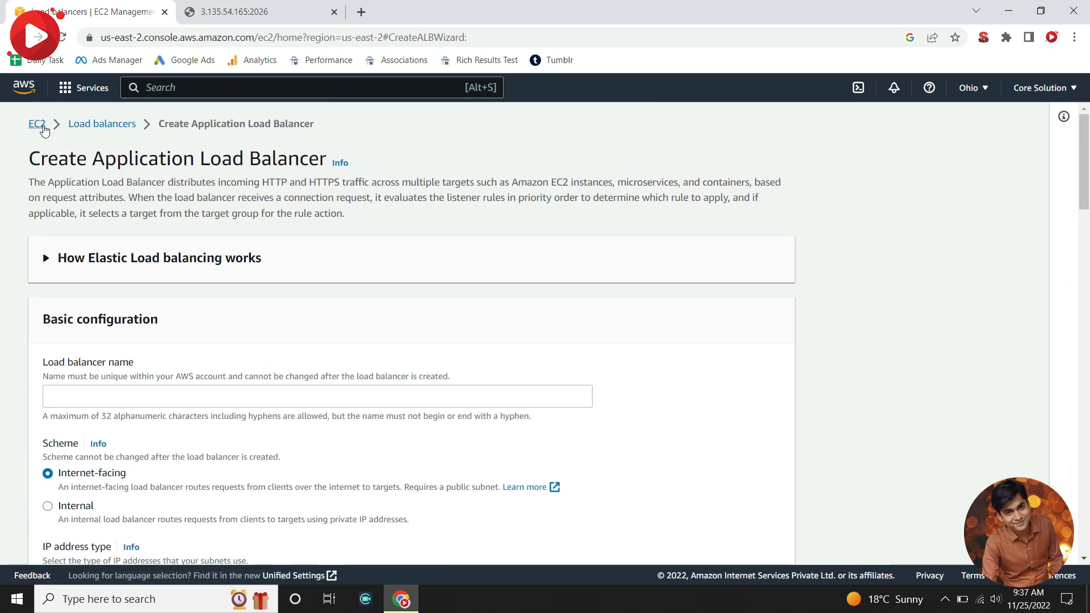
Leave the Application Load Balancer form and open the list of target groups in the EC2 console.
{"action": "left_click", "coordinate": [43, 127]}
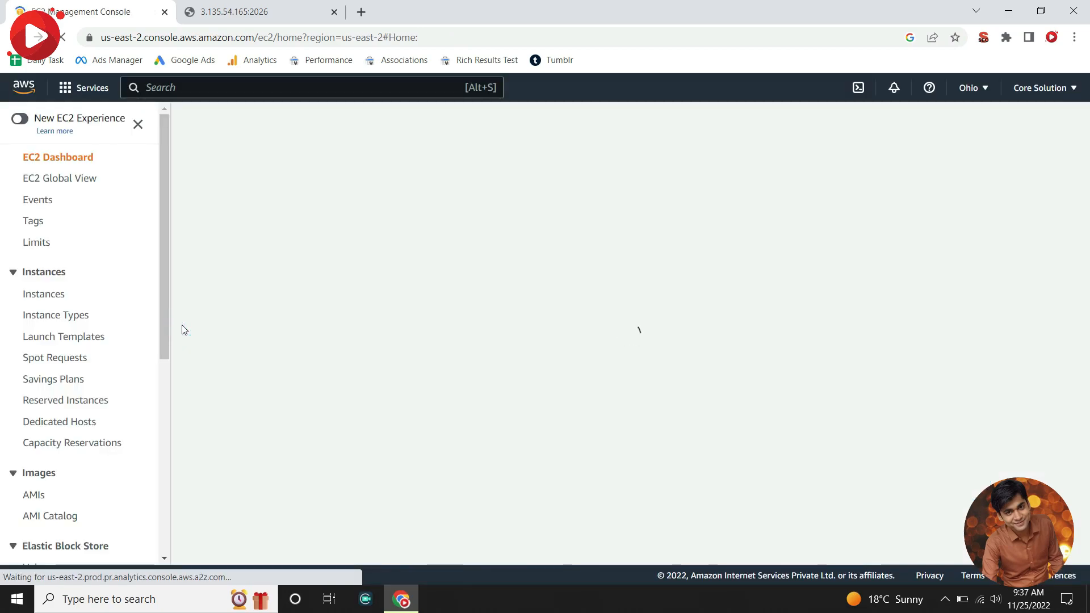
{"action": "scroll", "coordinate": [110, 401], "scroll_direction": "down", "scroll_amount": 5}
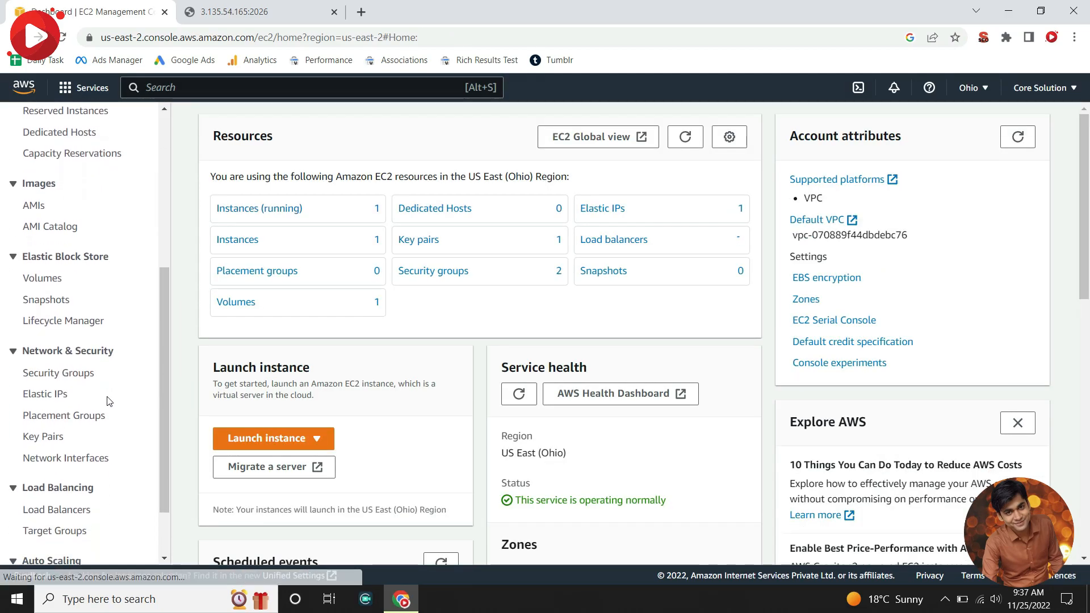
{"action": "scroll", "coordinate": [108, 401], "scroll_direction": "down", "scroll_amount": 2}
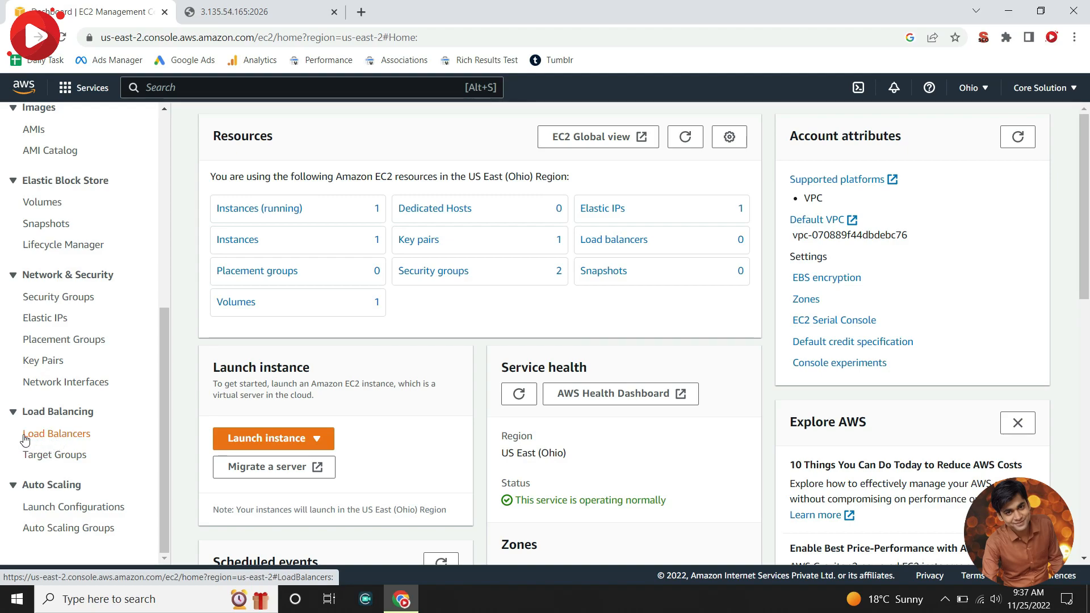
{"action": "left_click", "coordinate": [49, 461]}
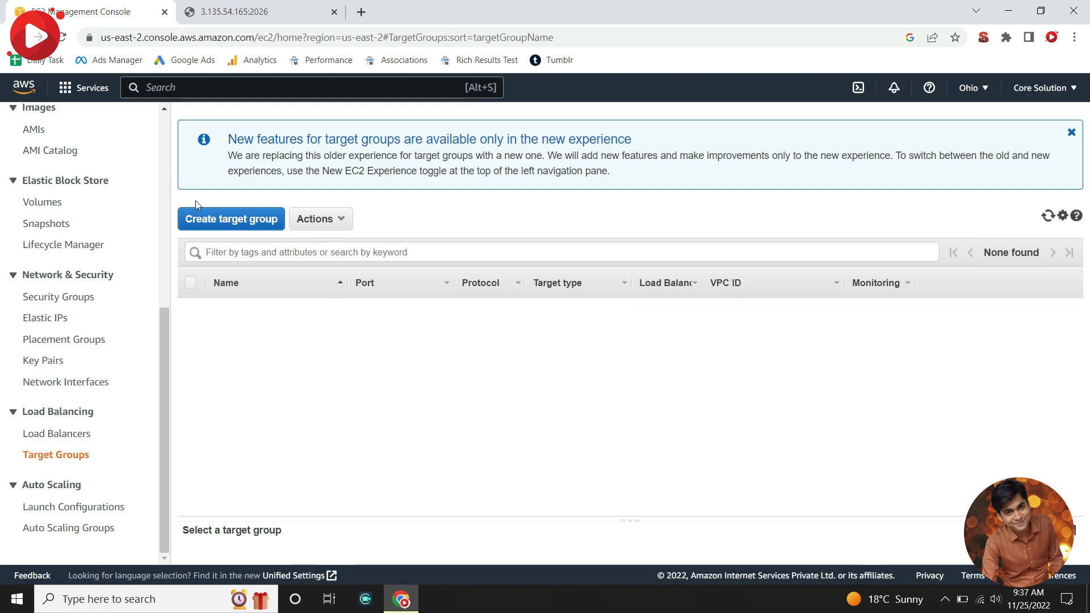
Create a target group named CoreTargerGroup, keeping the Instance type and HTTP on port 80, and dismiss the notices.
{"action": "left_click", "coordinate": [230, 219]}
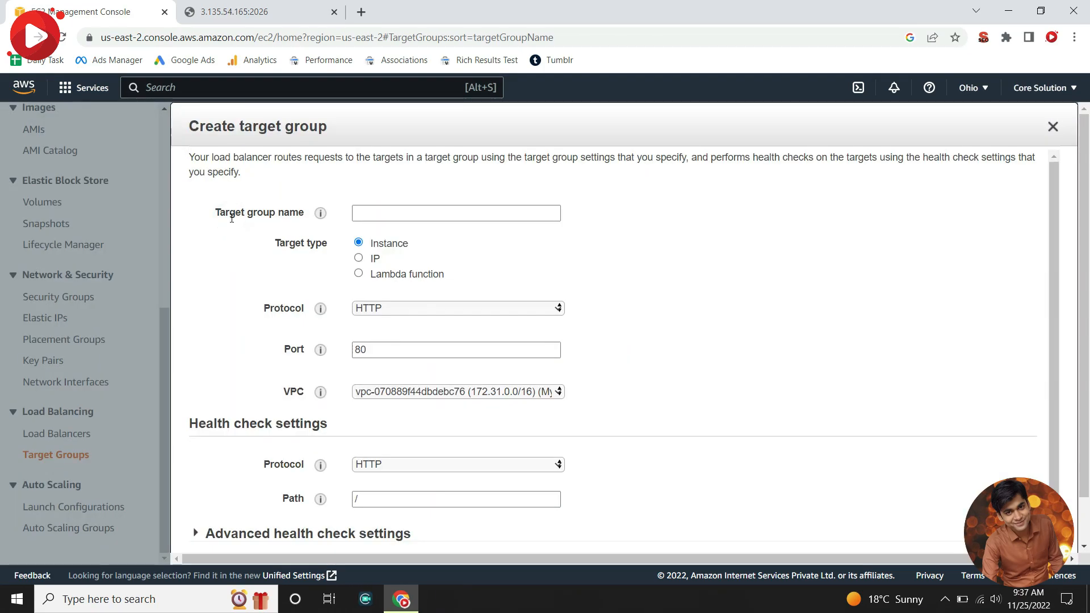
{"action": "left_click", "coordinate": [398, 214]}
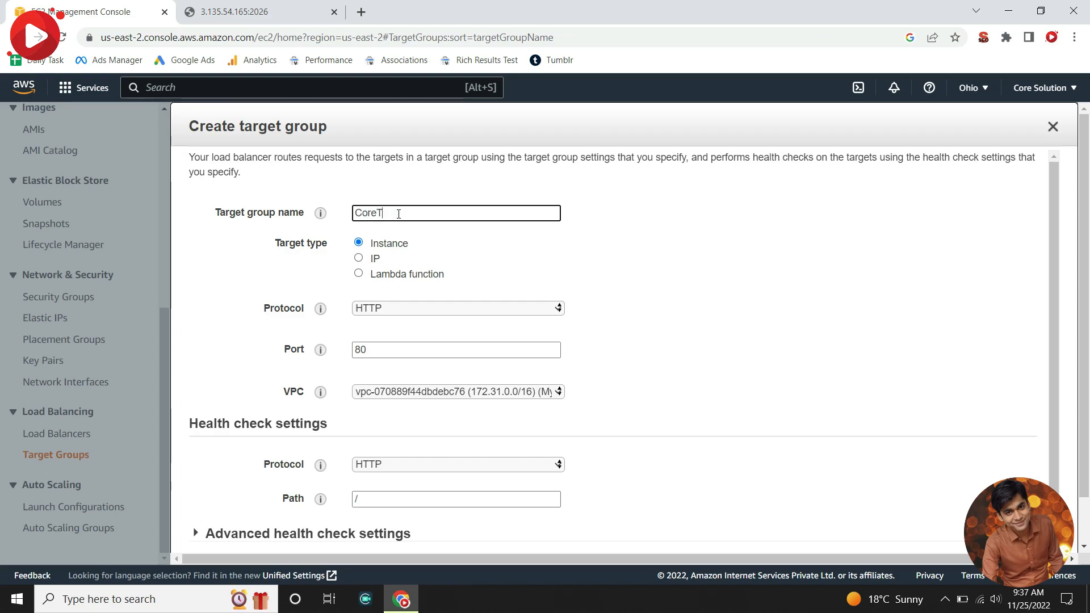
{"action": "type", "text": "CoreTarget"}
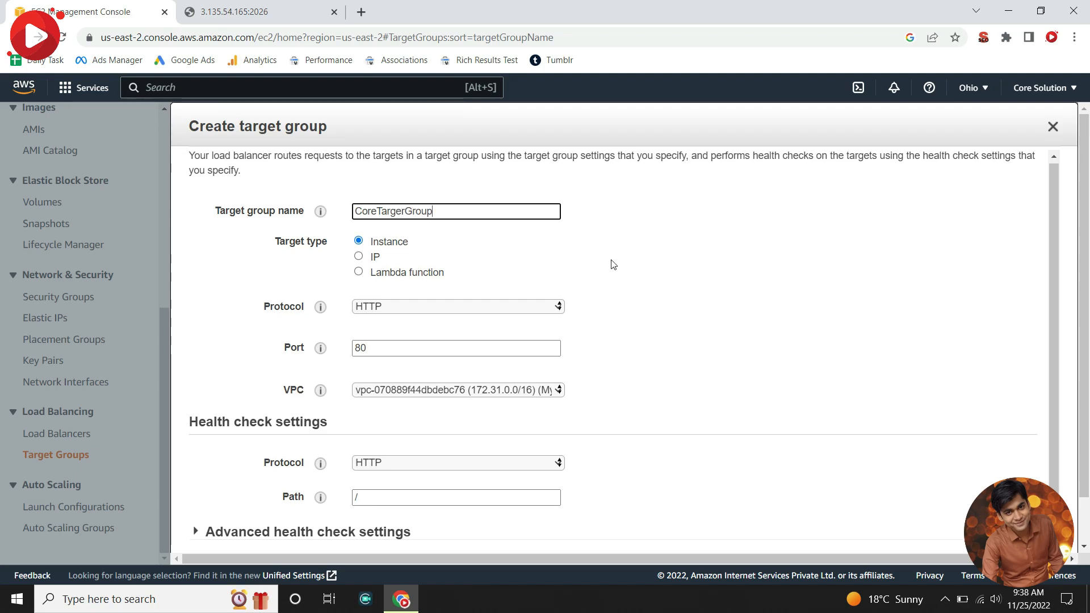
{"action": "scroll", "coordinate": [617, 384], "scroll_direction": "down", "scroll_amount": 1}
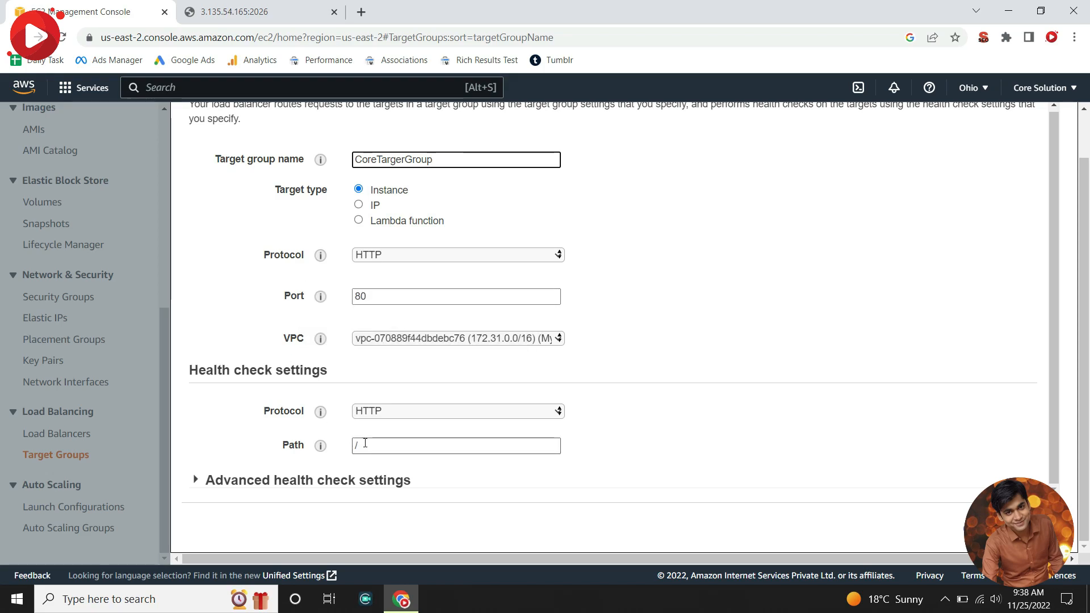
{"action": "left_click", "coordinate": [1026, 527]}
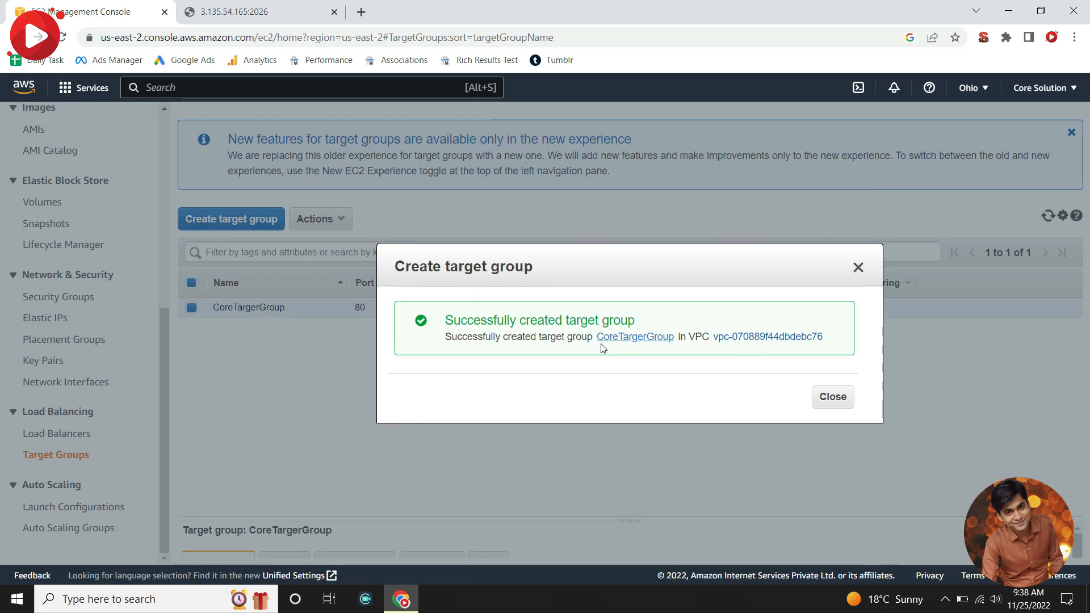
{"action": "left_click", "coordinate": [823, 394]}
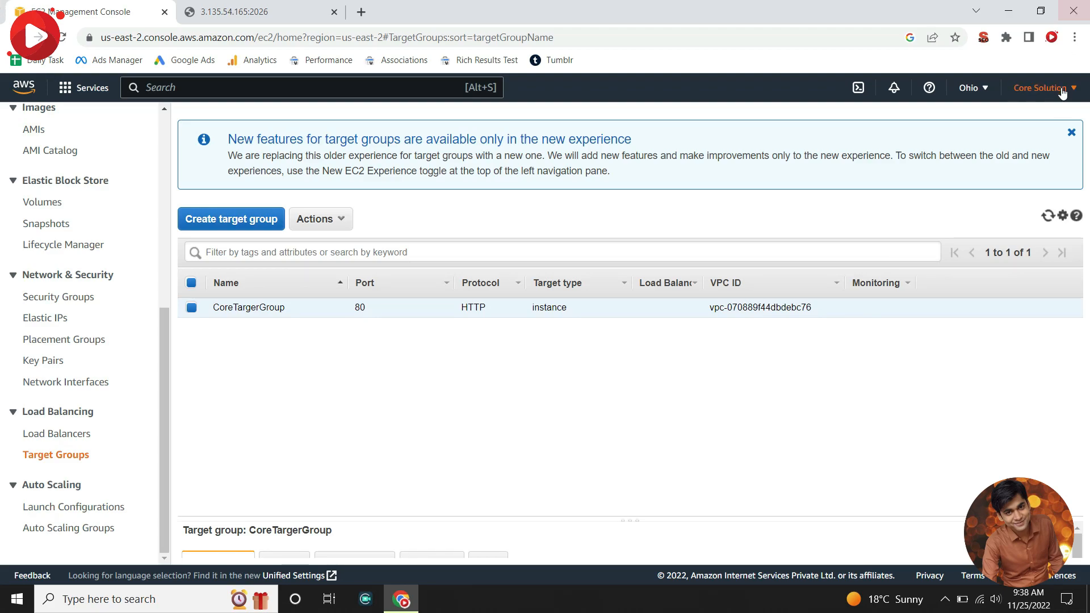
{"action": "left_click", "coordinate": [1071, 133]}
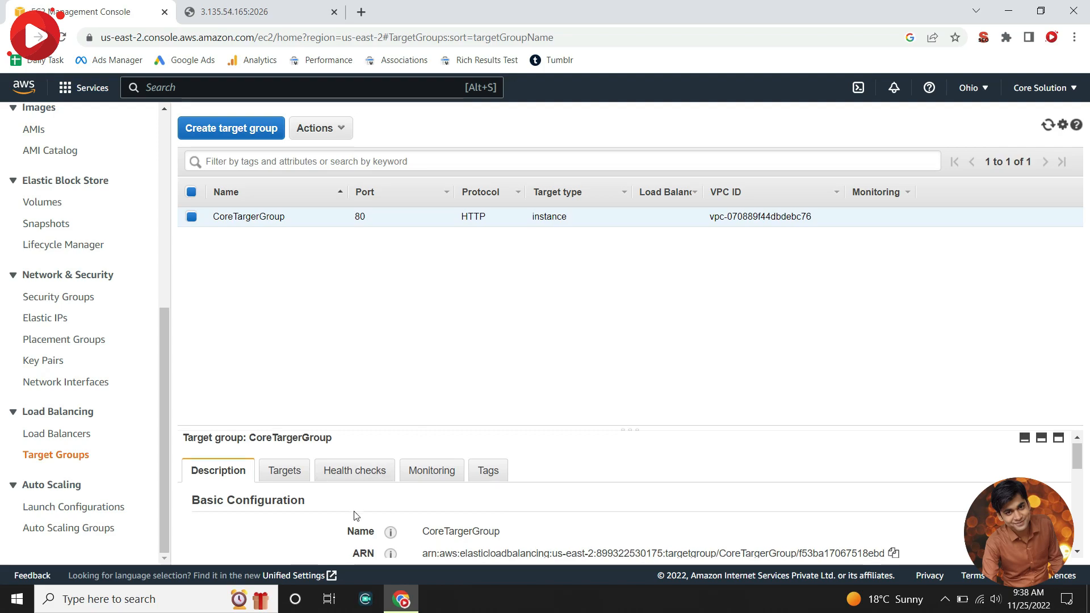
Review the basic configuration in the description of the CoreTargerGroup target group.
{"action": "scroll", "coordinate": [355, 516], "scroll_direction": "down", "scroll_amount": 3}
{"action": "scroll", "coordinate": [355, 516], "scroll_direction": "up", "scroll_amount": 1}
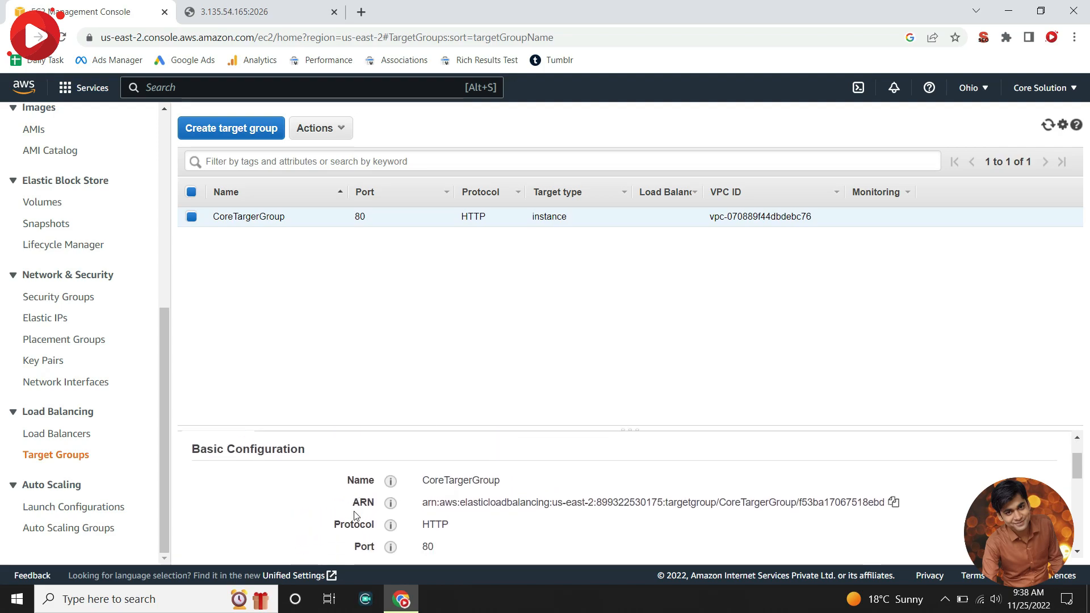
{"action": "scroll", "coordinate": [354, 515], "scroll_direction": "down", "scroll_amount": 4}
{"action": "scroll", "coordinate": [356, 516], "scroll_direction": "up", "scroll_amount": 2}
{"action": "scroll", "coordinate": [356, 516], "scroll_direction": "up", "scroll_amount": 3}
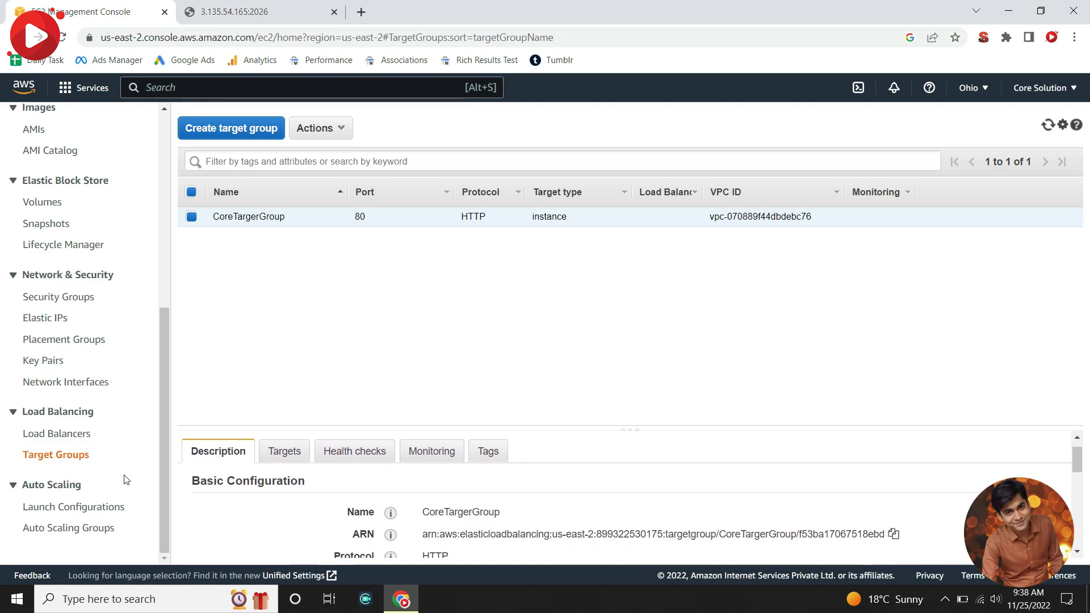
{"action": "scroll", "coordinate": [284, 528], "scroll_direction": "down", "scroll_amount": 1}
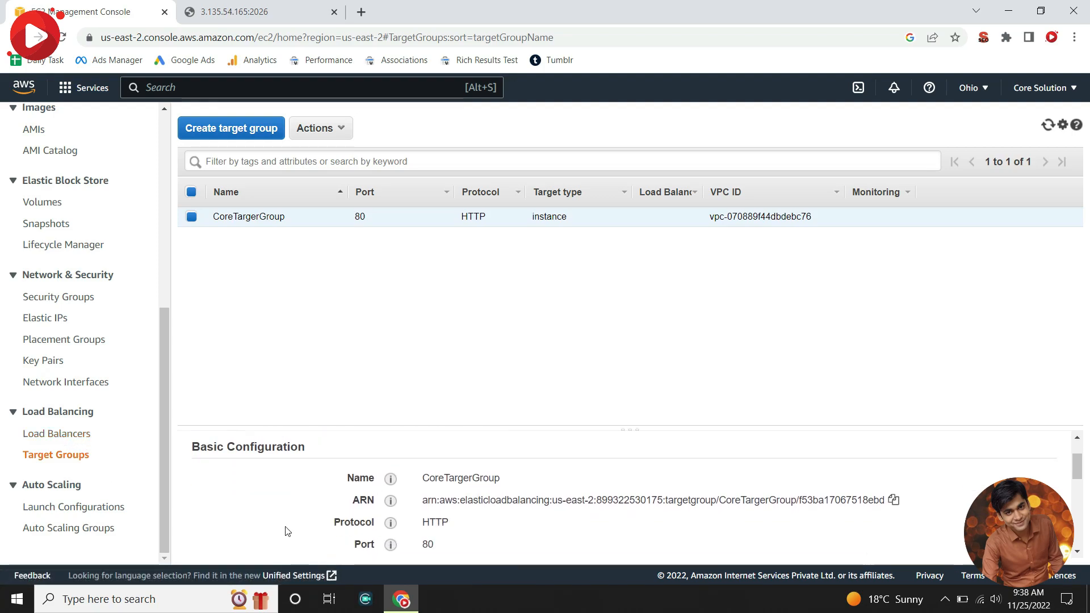
{"action": "scroll", "coordinate": [287, 531], "scroll_direction": "down", "scroll_amount": 3}
{"action": "scroll", "coordinate": [287, 531], "scroll_direction": "up", "scroll_amount": 2}
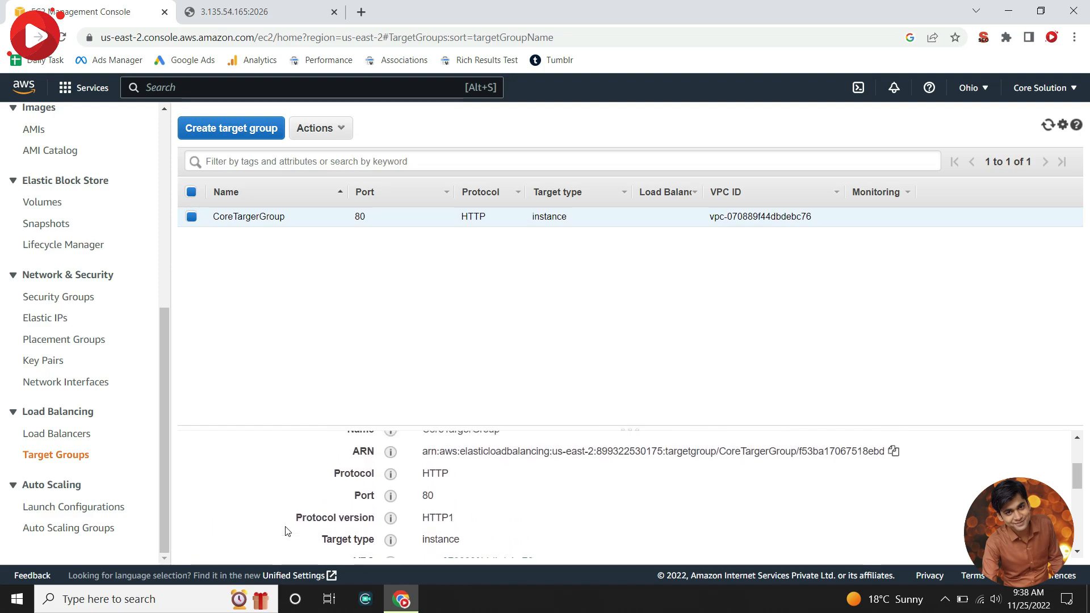
{"action": "scroll", "coordinate": [286, 531], "scroll_direction": "down", "scroll_amount": 2}
{"action": "scroll", "coordinate": [285, 531], "scroll_direction": "up", "scroll_amount": 4}
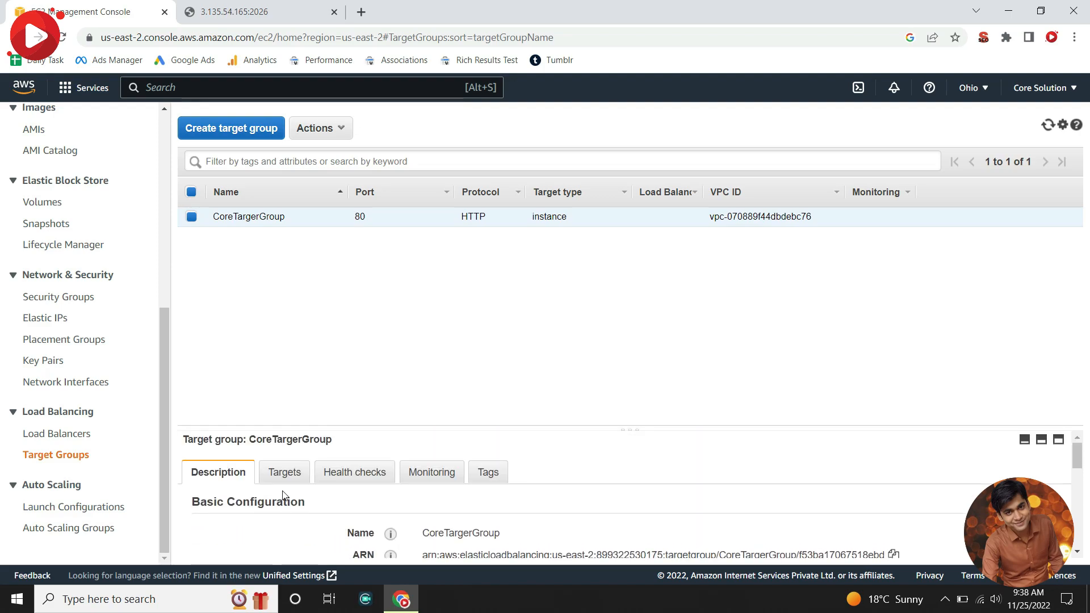
Check the registered targets and the health check settings of CoreTargerGroup.
{"action": "left_click", "coordinate": [281, 478]}
{"action": "scroll", "coordinate": [269, 517], "scroll_direction": "down", "scroll_amount": 3}
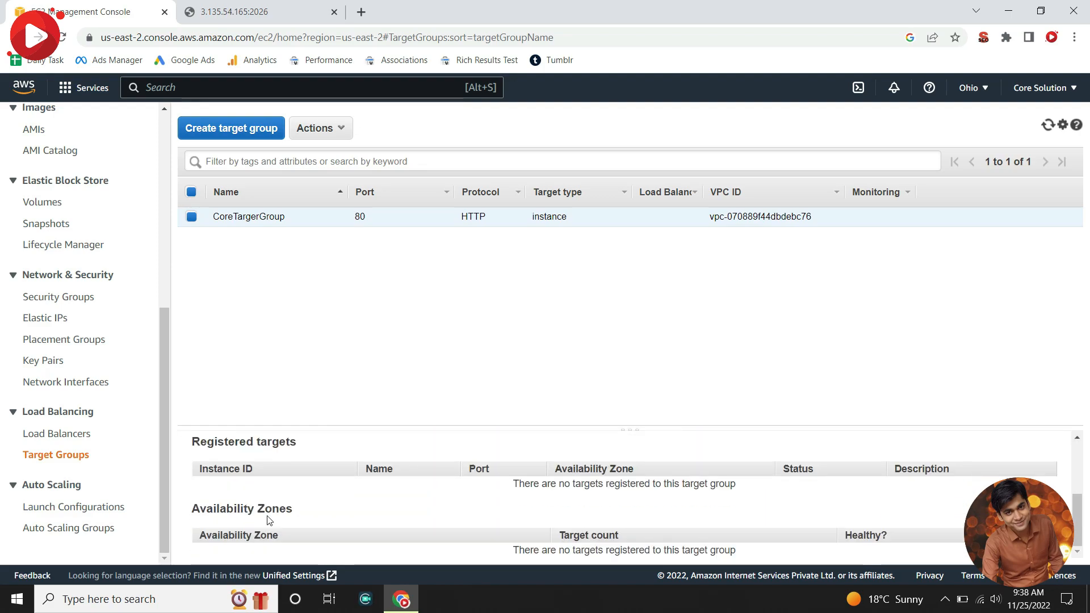
{"action": "scroll", "coordinate": [269, 519], "scroll_direction": "up", "scroll_amount": 3}
{"action": "left_click", "coordinate": [356, 471]}
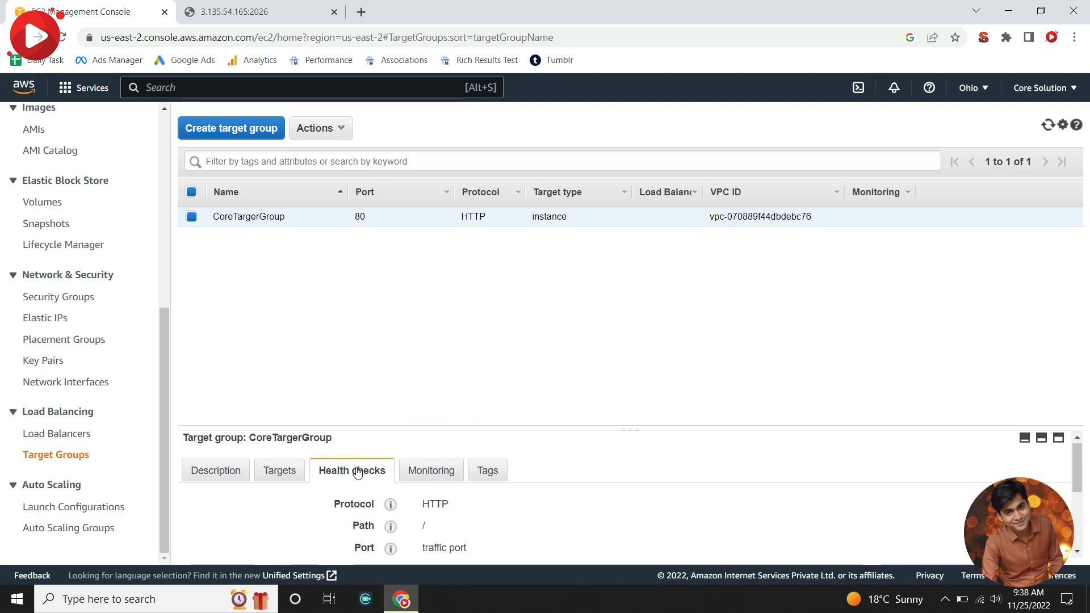
{"action": "scroll", "coordinate": [357, 473], "scroll_direction": "down", "scroll_amount": 3}
{"action": "scroll", "coordinate": [361, 473], "scroll_direction": "up", "scroll_amount": 3}
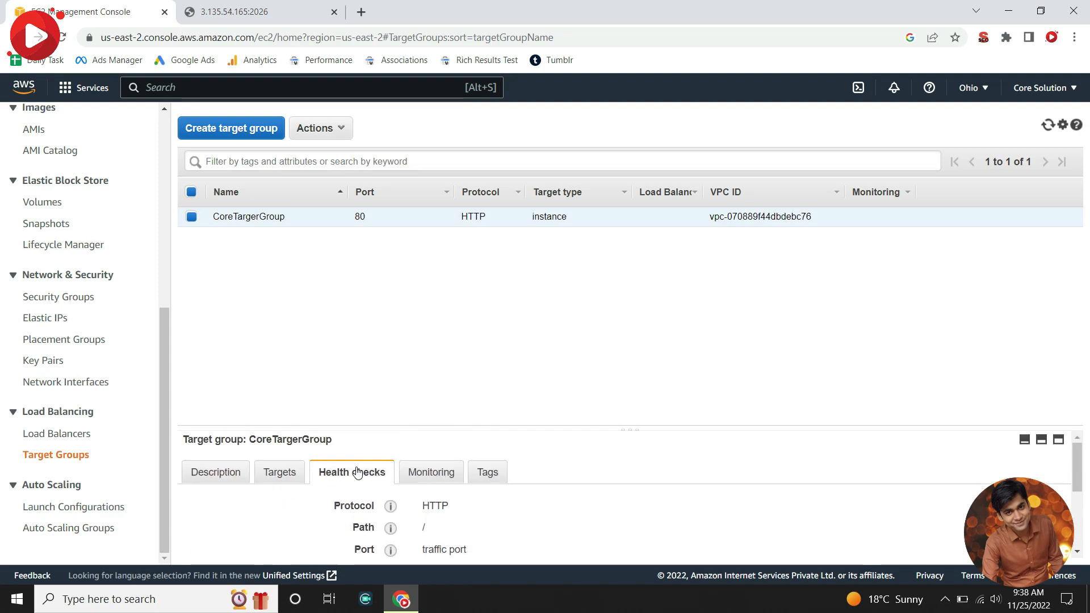
Return to the load balancers list and start creating a new Application Load Balancer.
{"action": "left_click", "coordinate": [64, 436]}
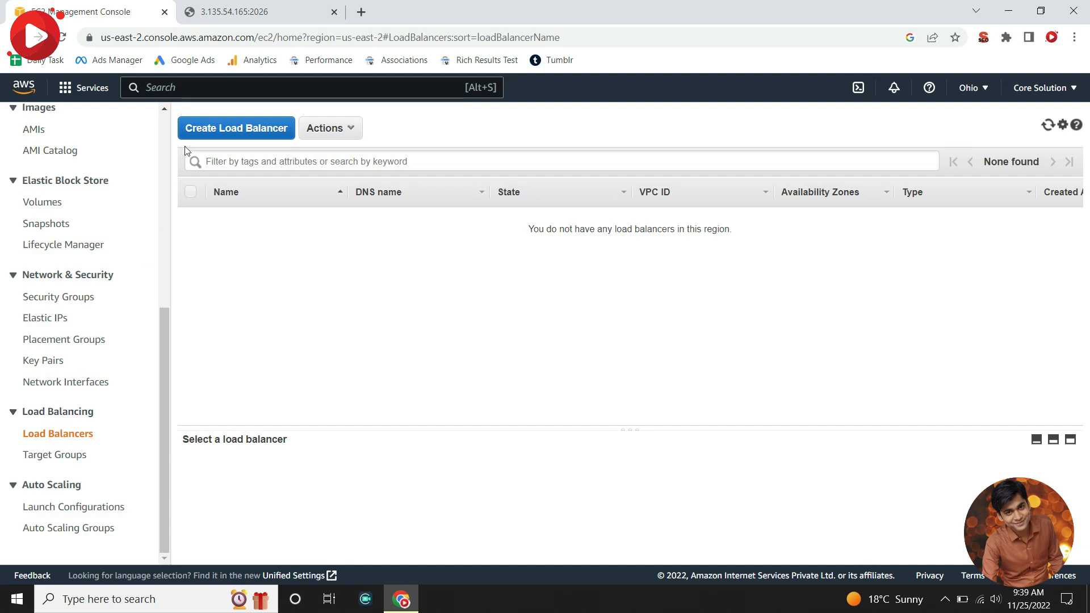
{"action": "left_click", "coordinate": [232, 131]}
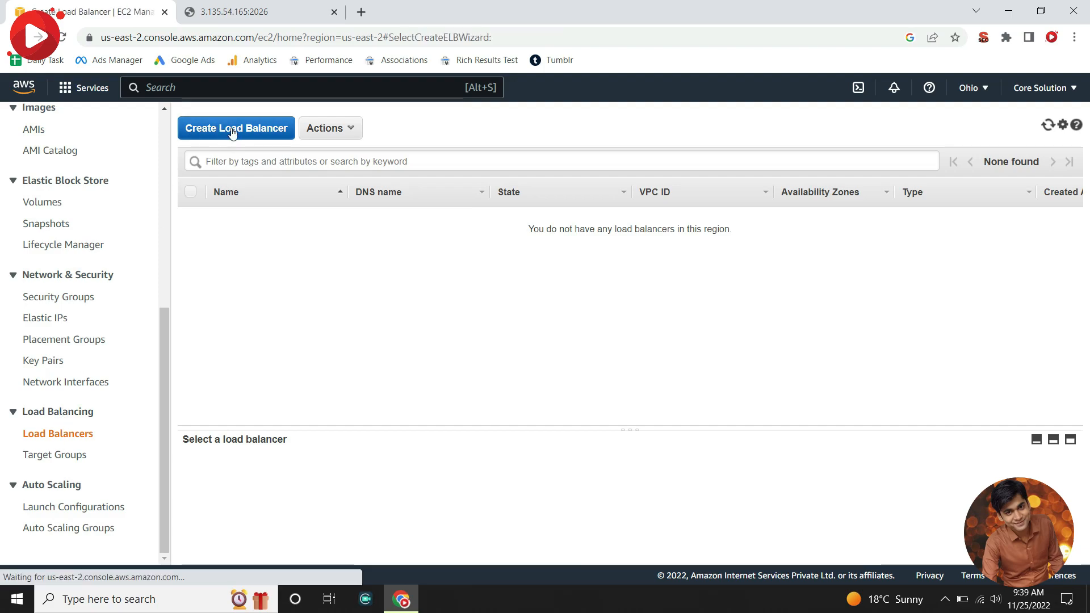
{"action": "left_click", "coordinate": [157, 315]}
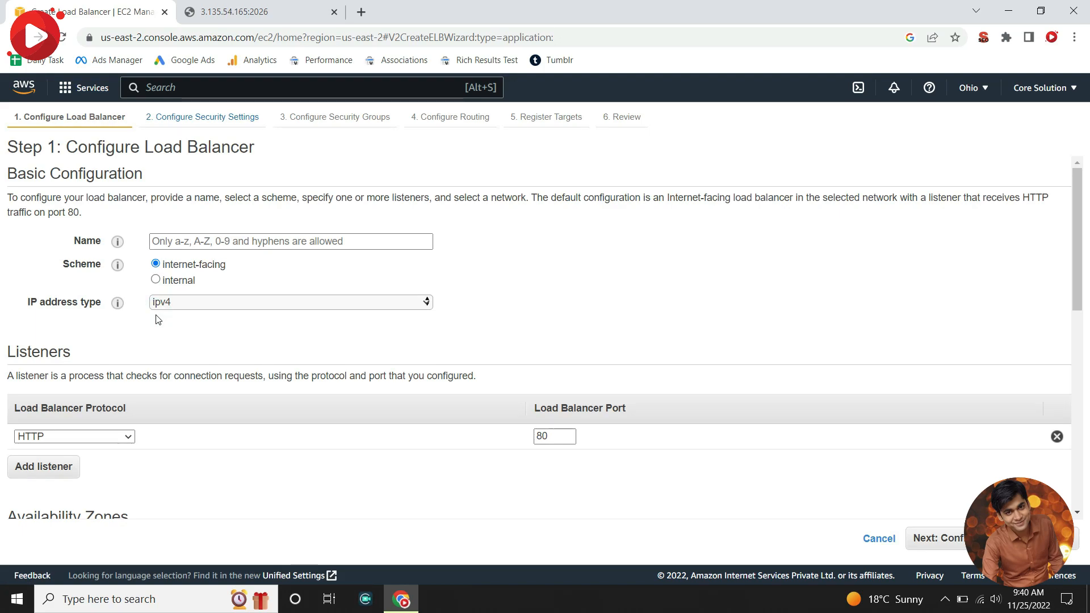
Name the load balancer CorSolution in its basic configuration.
{"action": "left_click", "coordinate": [261, 243]}
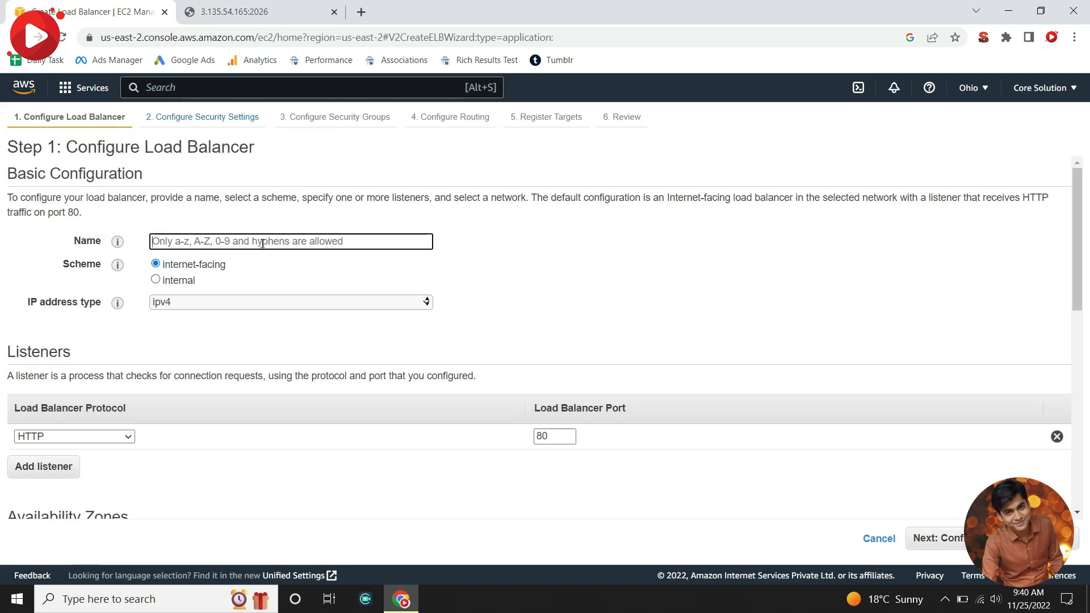
{"action": "type", "text": "Cor"}
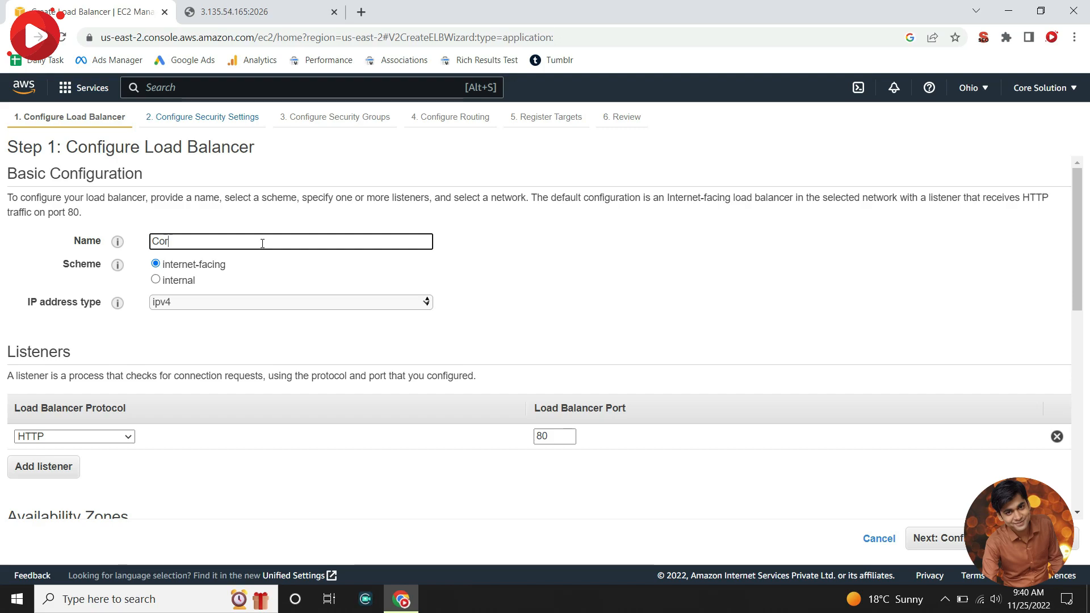
{"action": "type", "text": "Solution"}
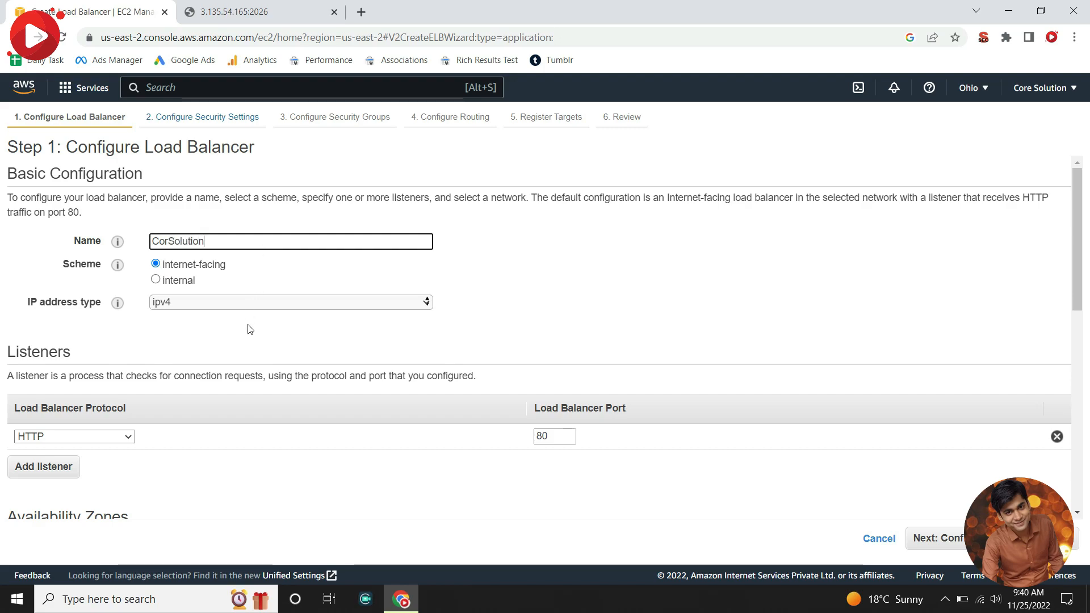
Review the listener, Availability Zones and add-on services settings of the load balancer configuration.
{"action": "scroll", "coordinate": [247, 329], "scroll_direction": "down", "scroll_amount": 3}
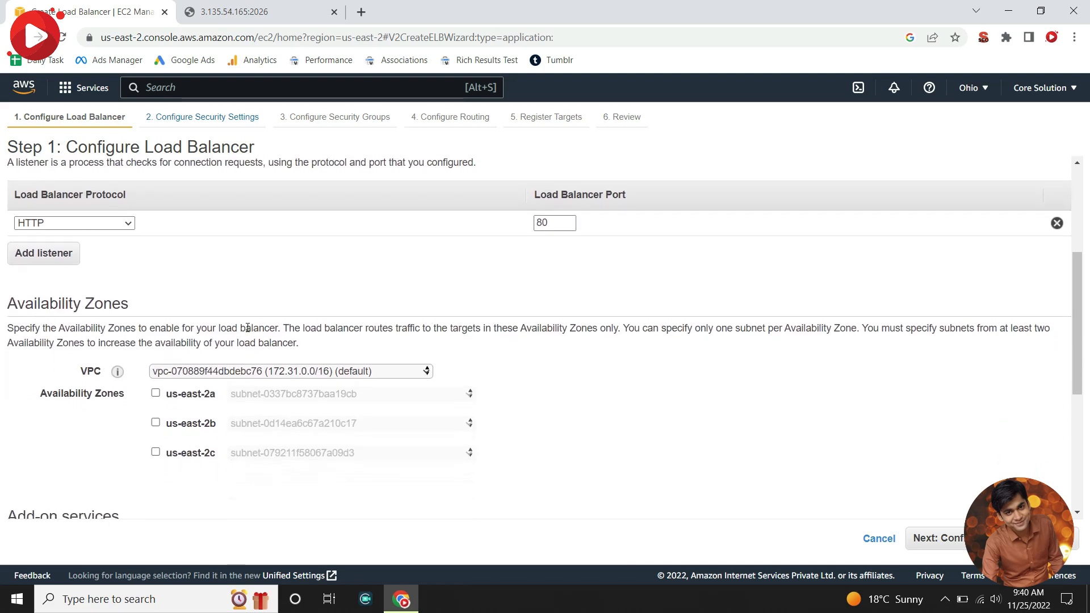
{"action": "scroll", "coordinate": [247, 331], "scroll_direction": "down", "scroll_amount": 3}
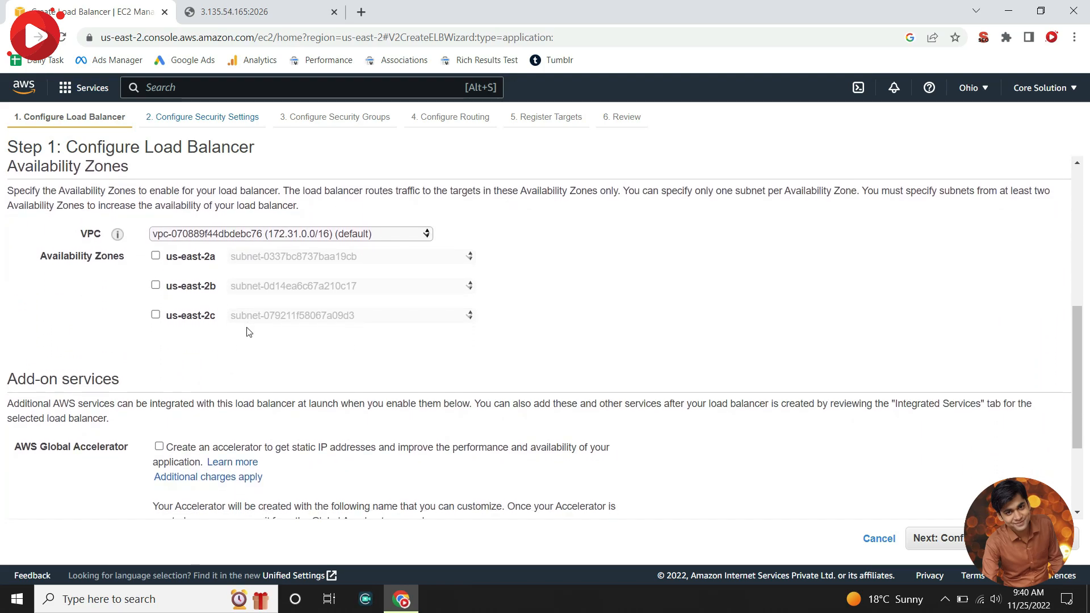
{"action": "scroll", "coordinate": [209, 418], "scroll_direction": "down", "scroll_amount": 2}
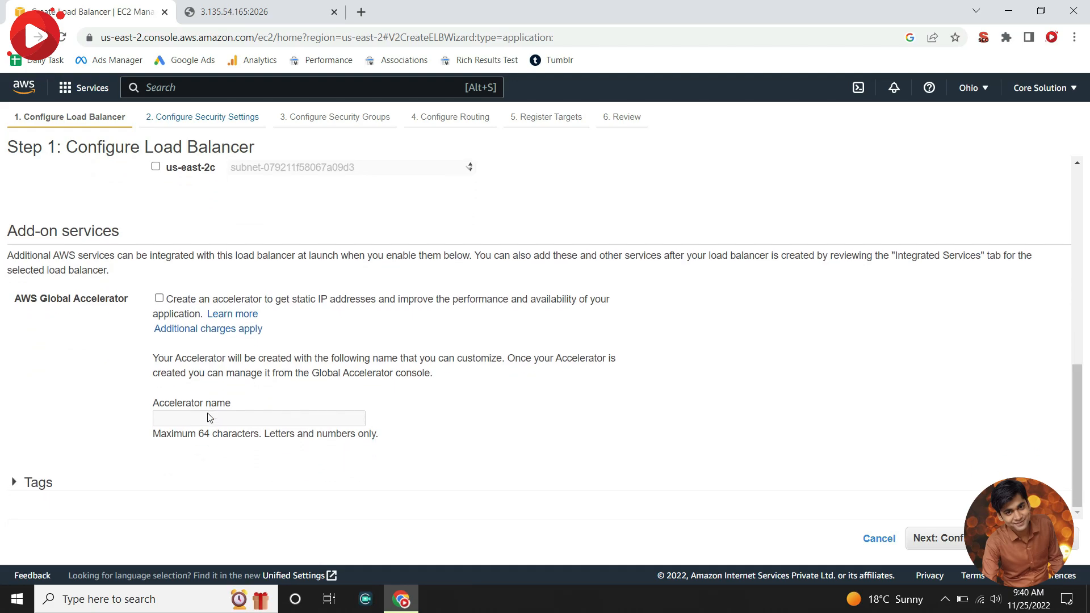
{"action": "scroll", "coordinate": [209, 418], "scroll_direction": "up", "scroll_amount": 1}
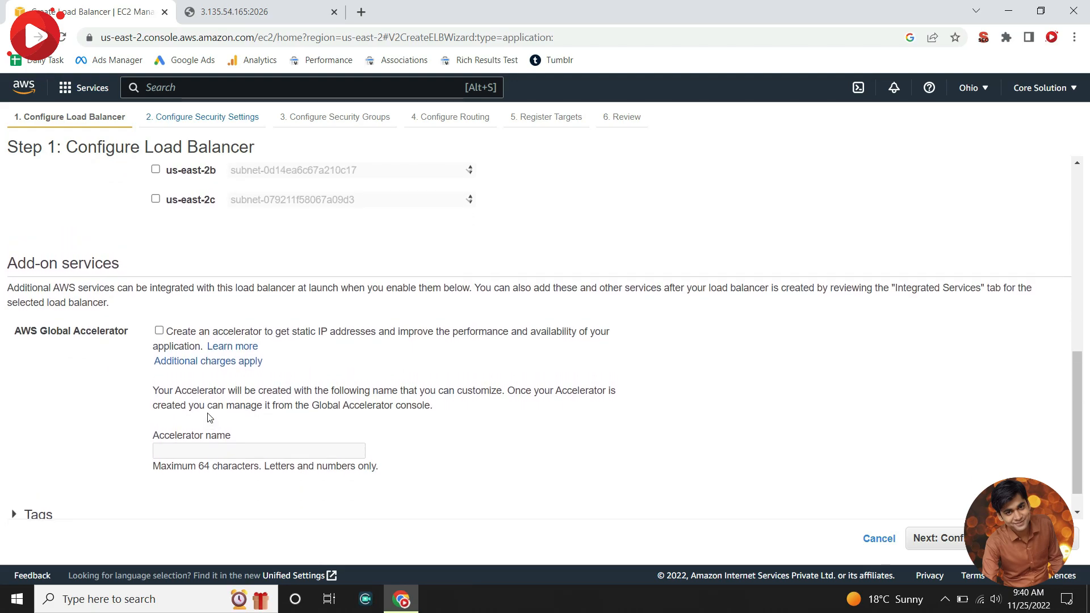
{"action": "scroll", "coordinate": [210, 418], "scroll_direction": "up", "scroll_amount": 5}
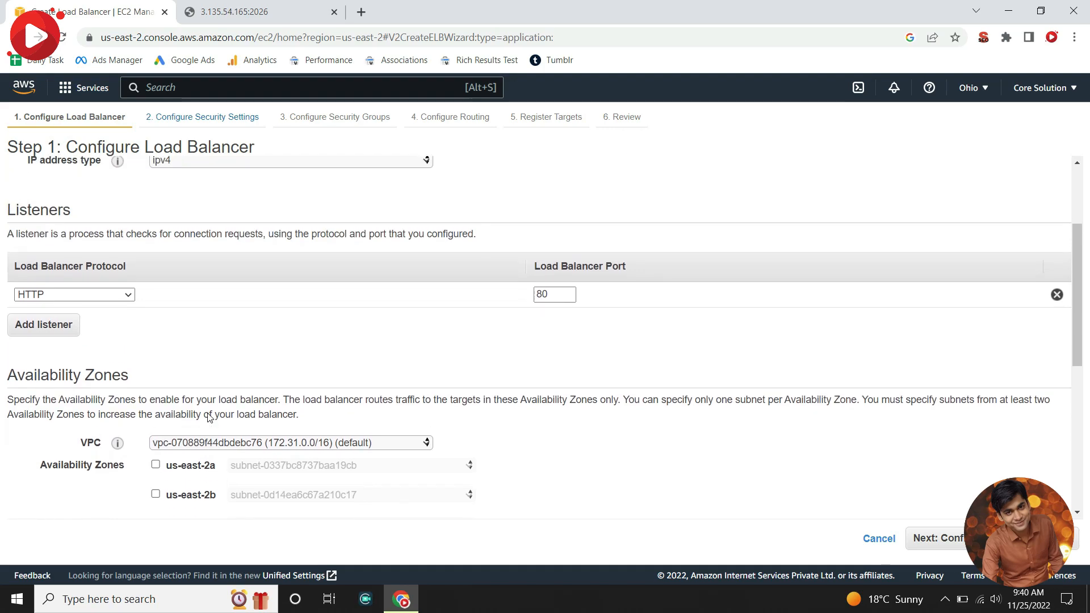
{"action": "scroll", "coordinate": [209, 418], "scroll_direction": "up", "scroll_amount": 3}
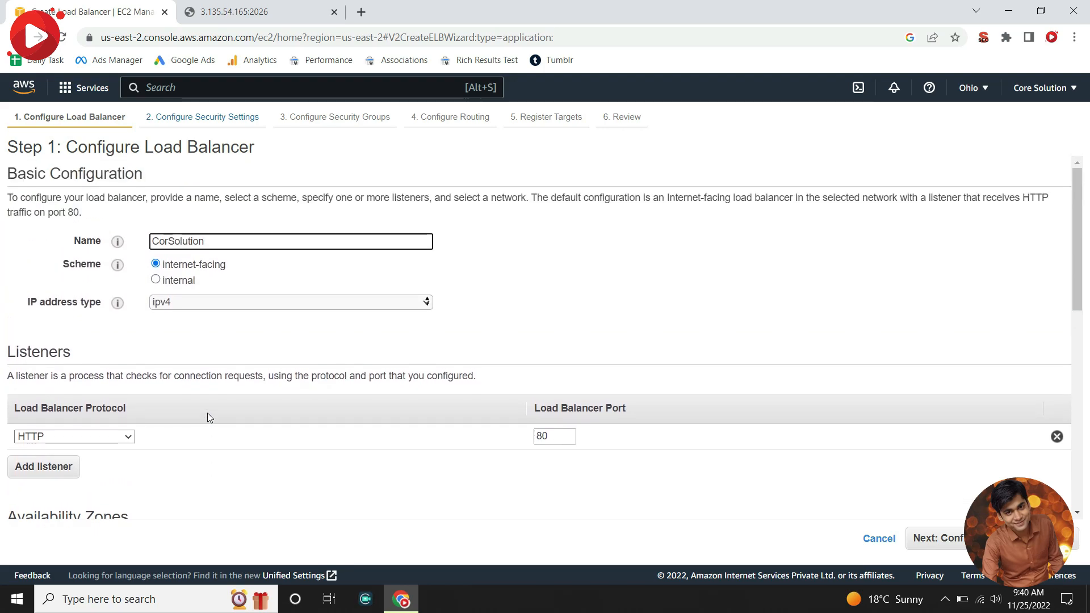
{"action": "scroll", "coordinate": [209, 418], "scroll_direction": "down", "scroll_amount": 9}
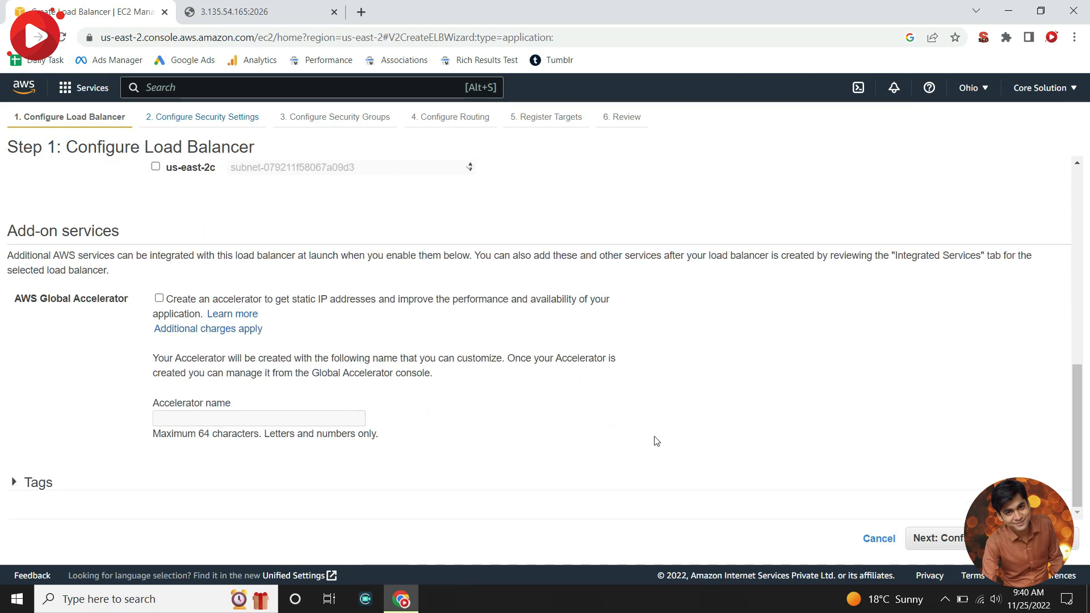
Try to continue to the security settings without an Availability Zone selected, and recheck the listener and Availability Zones settings.
{"action": "left_click", "coordinate": [961, 538]}
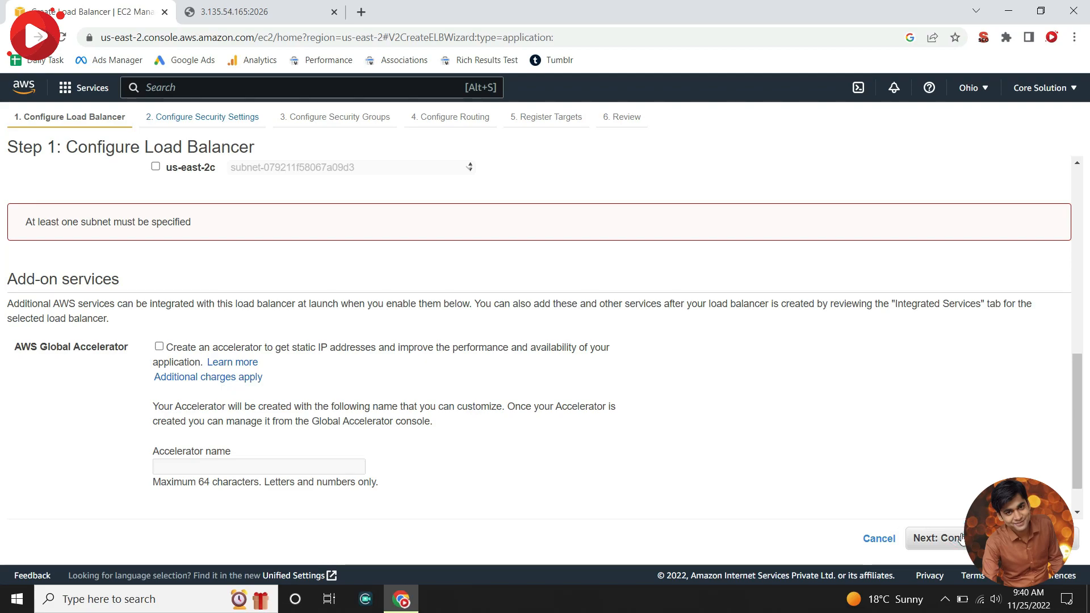
{"action": "scroll", "coordinate": [561, 337], "scroll_direction": "up", "scroll_amount": 5}
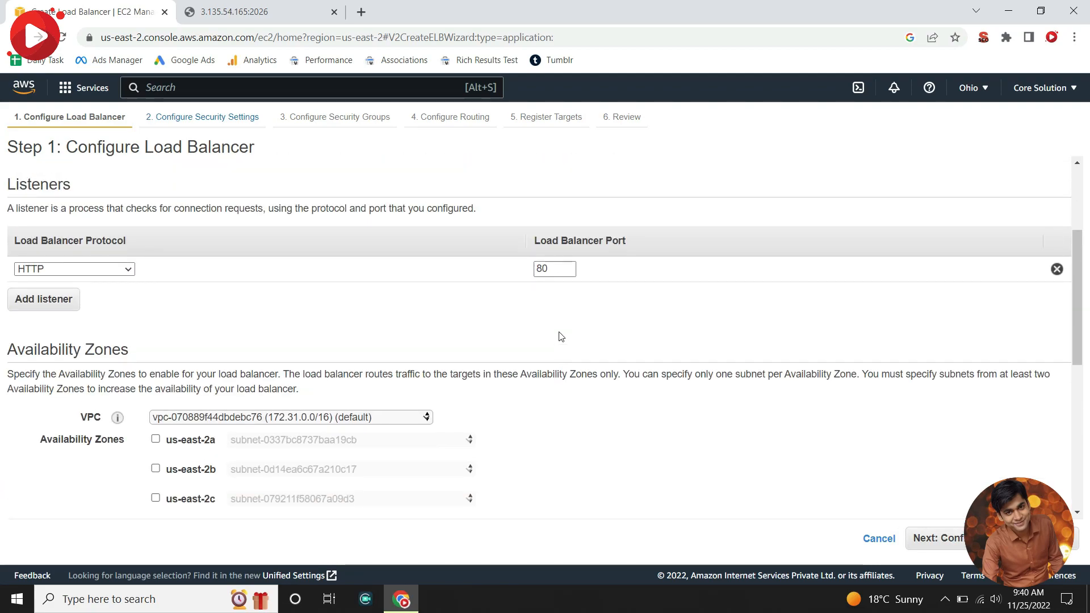
{"action": "scroll", "coordinate": [561, 337], "scroll_direction": "up", "scroll_amount": 3}
{"action": "scroll", "coordinate": [559, 335], "scroll_direction": "down", "scroll_amount": 7}
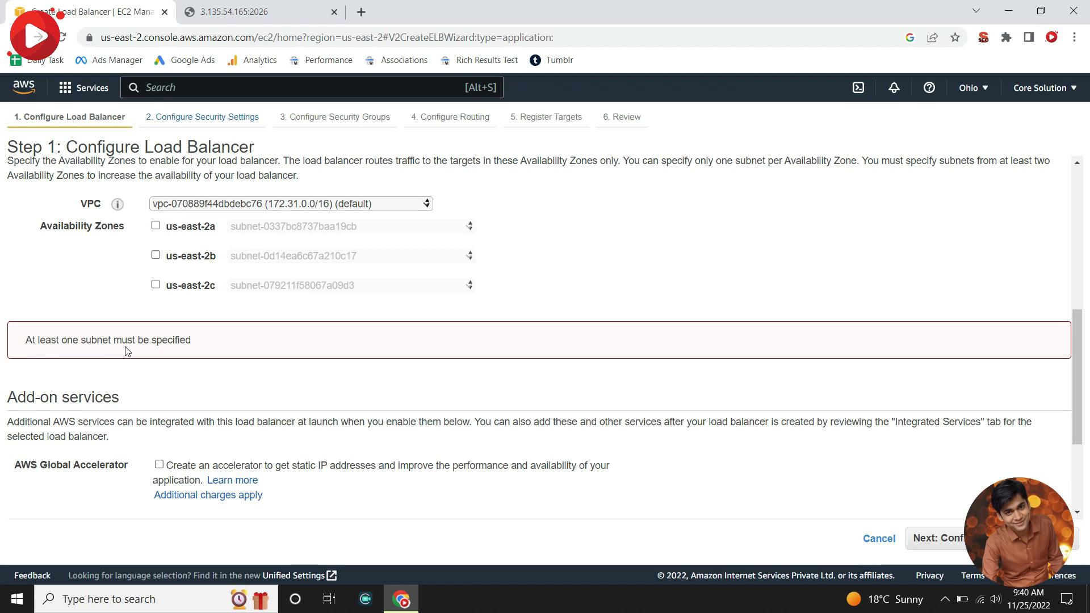
Enable the us-east-2a, us-east-2b and us-east-2c Availability Zones for the load balancer and continue to the security settings.
{"action": "left_click", "coordinate": [156, 226]}
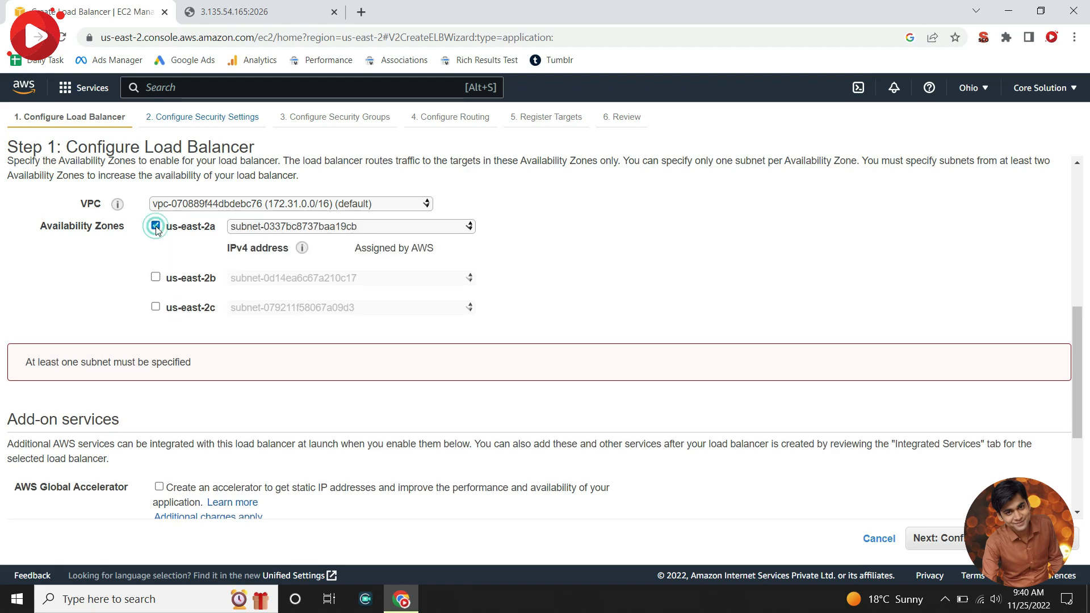
{"action": "left_click", "coordinate": [155, 278]}
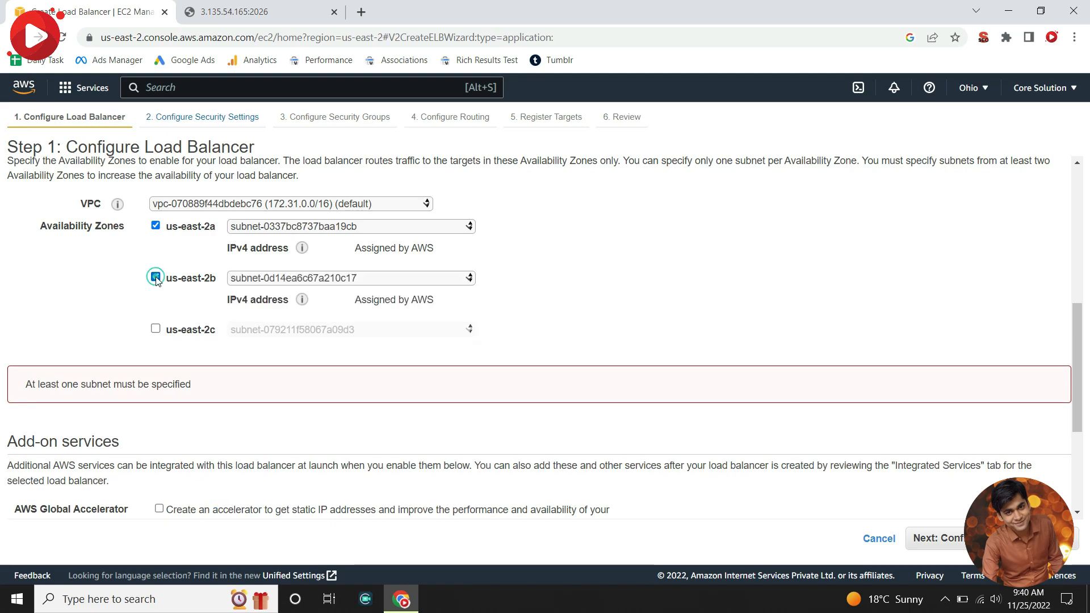
{"action": "left_click", "coordinate": [155, 329]}
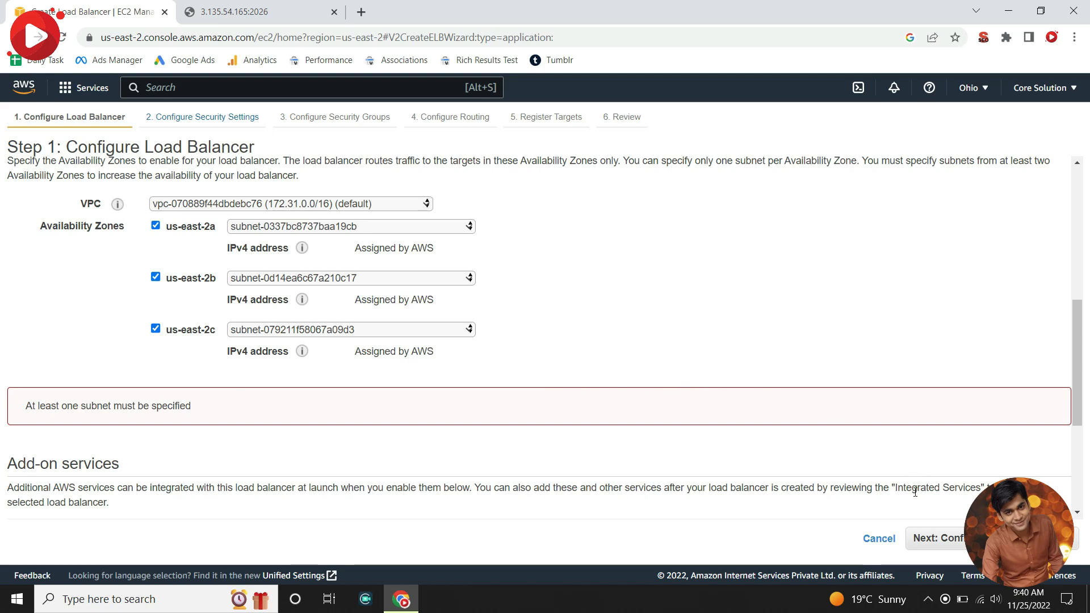
{"action": "left_click", "coordinate": [929, 544]}
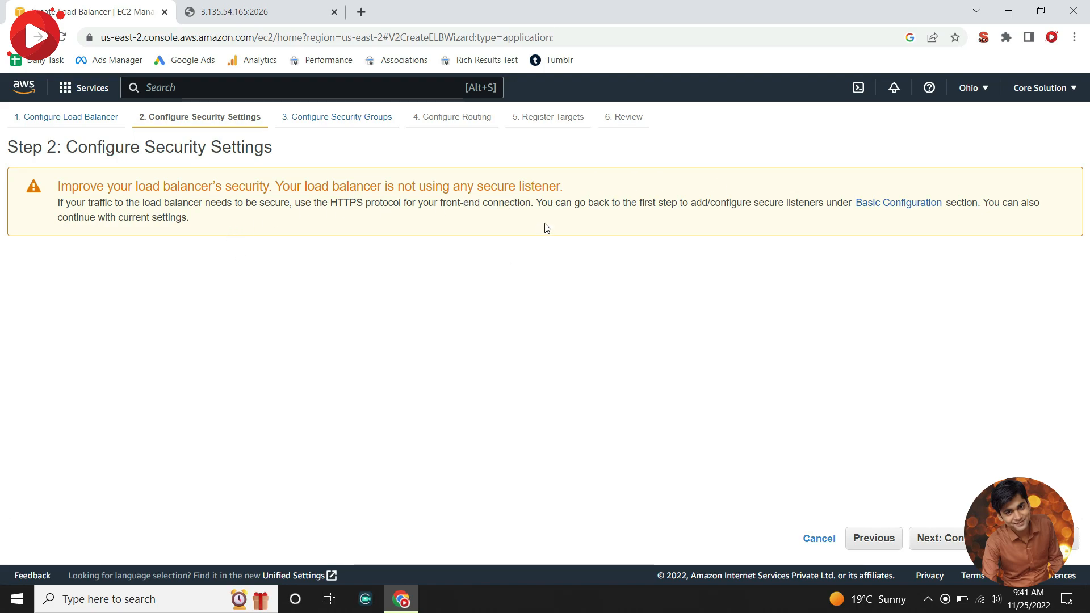
Assign the existing default and launch-wizard-2 security groups to the load balancer and continue to the routing configuration.
{"action": "left_click", "coordinate": [942, 537]}
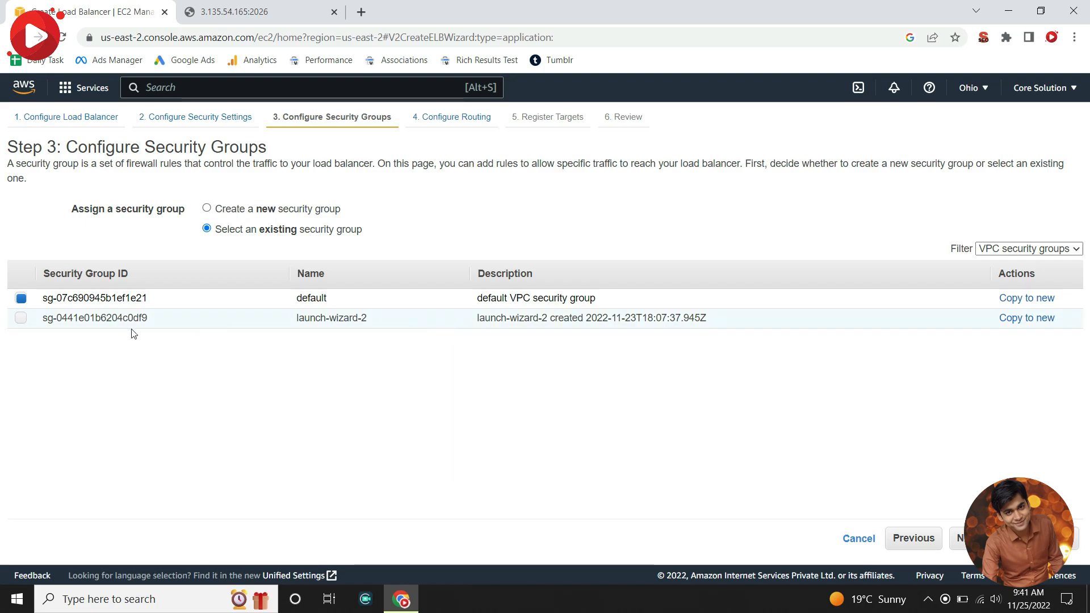
{"action": "left_click", "coordinate": [21, 320]}
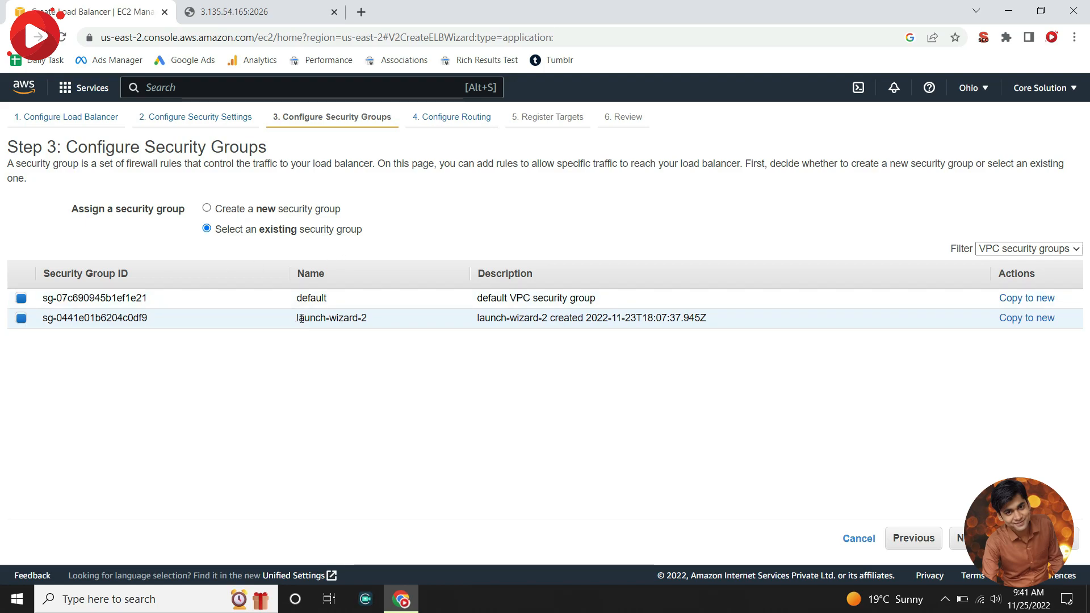
{"action": "left_click_drag", "start_coordinate": [293, 322], "coordinate": [378, 322]}
{"action": "left_click", "coordinate": [378, 322]}
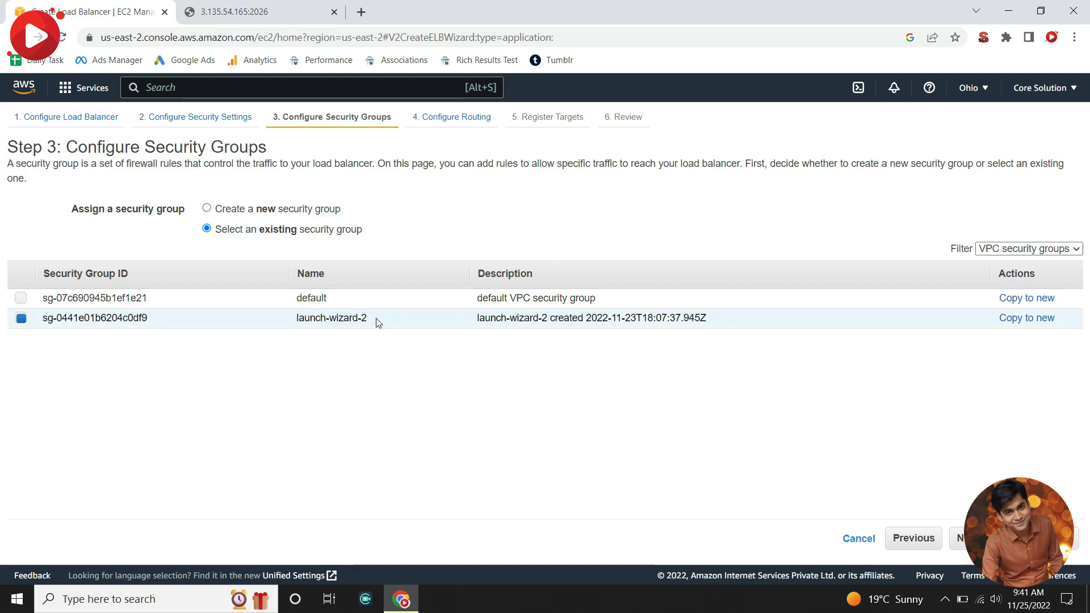
{"action": "left_click", "coordinate": [21, 298]}
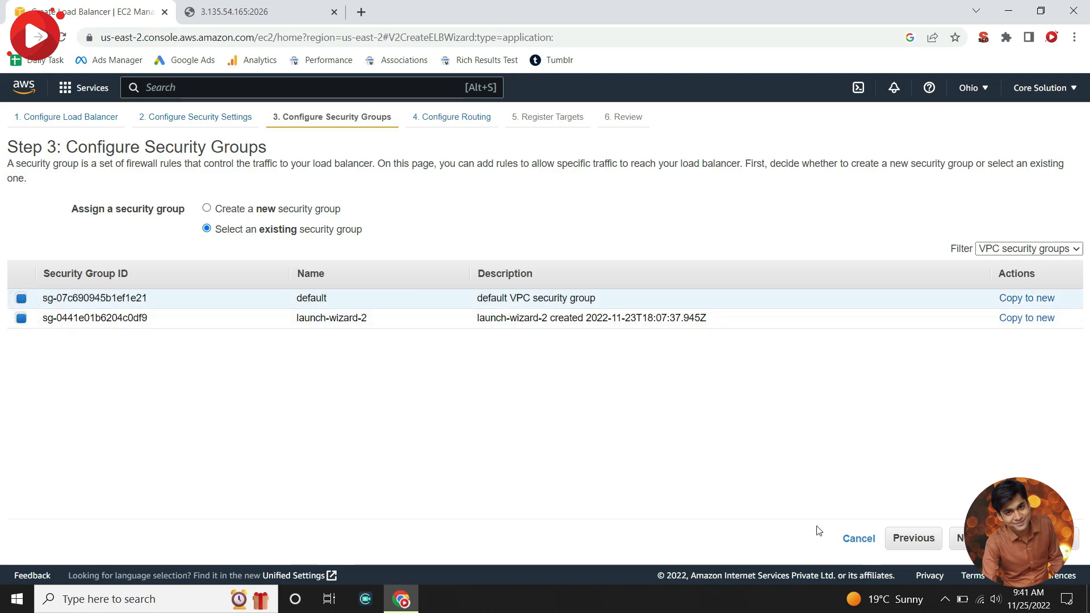
{"action": "left_click", "coordinate": [1014, 538]}
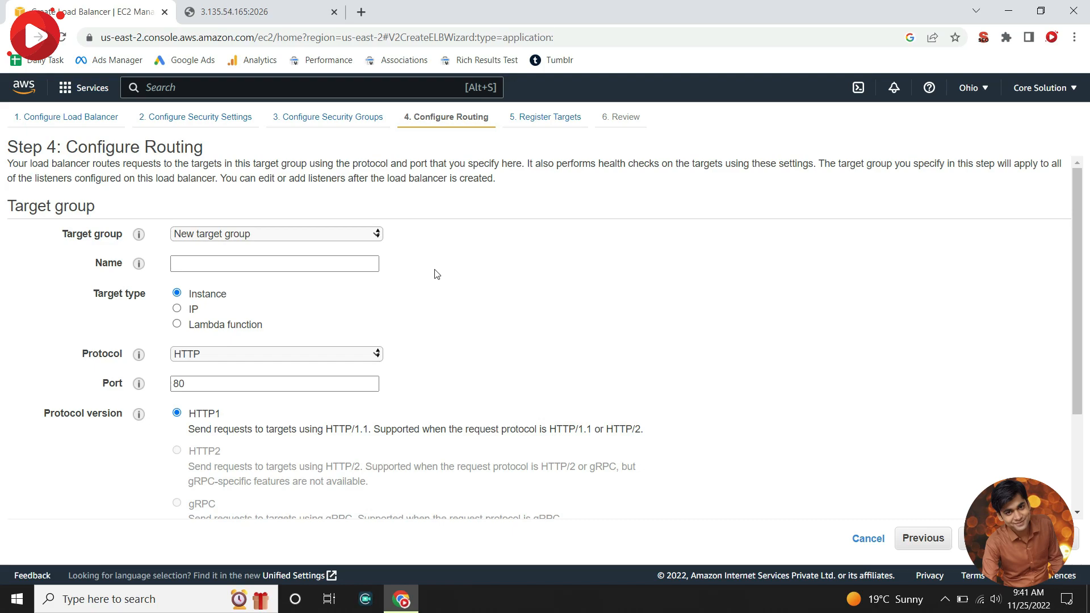
{"action": "scroll", "coordinate": [364, 294], "scroll_direction": "down", "scroll_amount": 2}
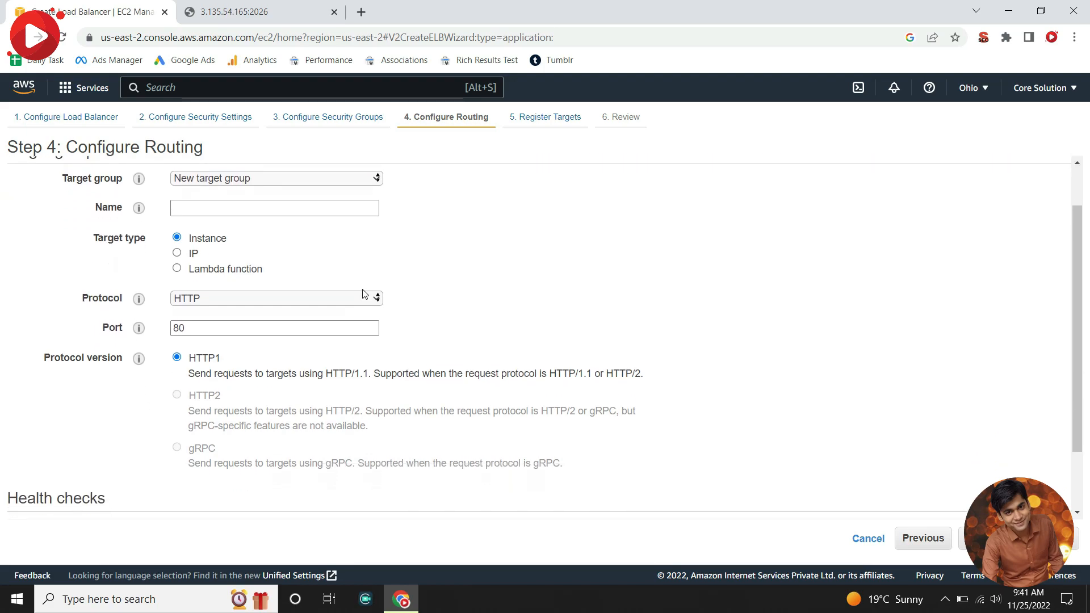
{"action": "scroll", "coordinate": [363, 293], "scroll_direction": "up", "scroll_amount": 2}
{"action": "left_click", "coordinate": [329, 265]}
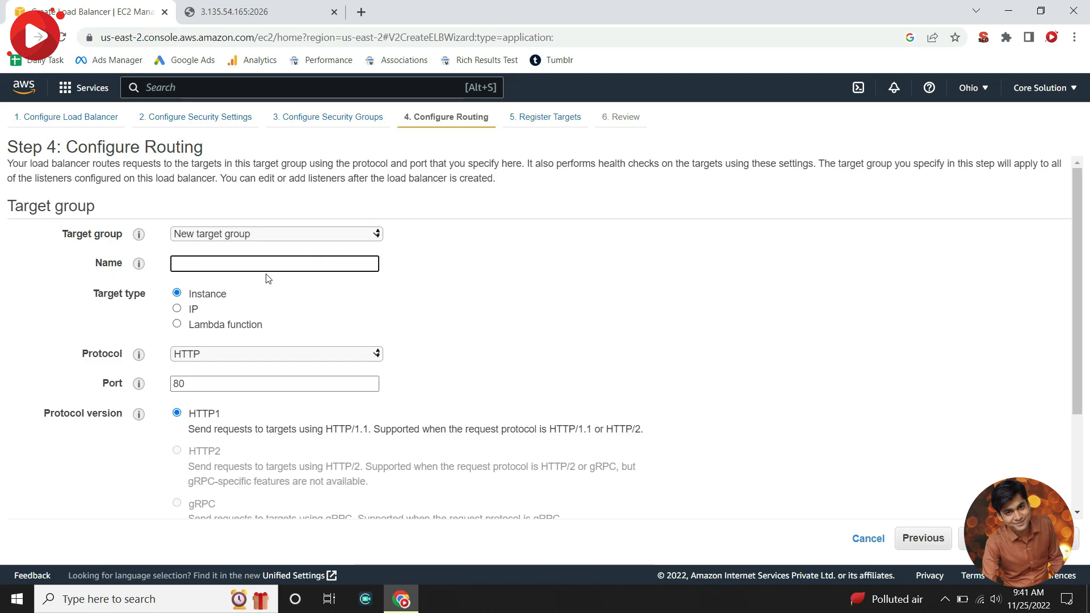
{"action": "type", "text": "coeew"}
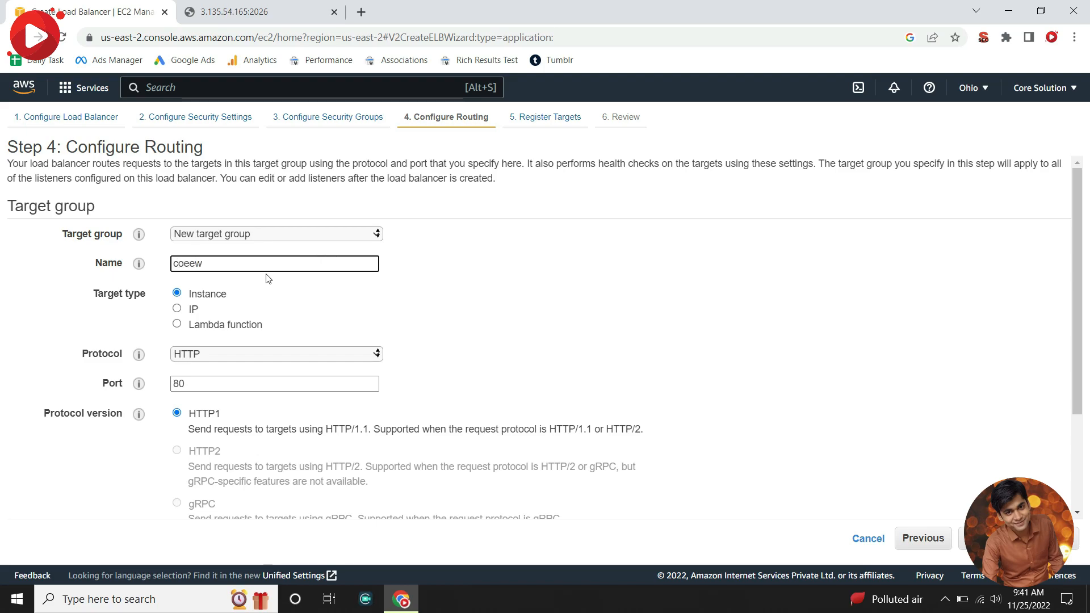
{"action": "scroll", "coordinate": [268, 278], "scroll_direction": "down", "scroll_amount": 3}
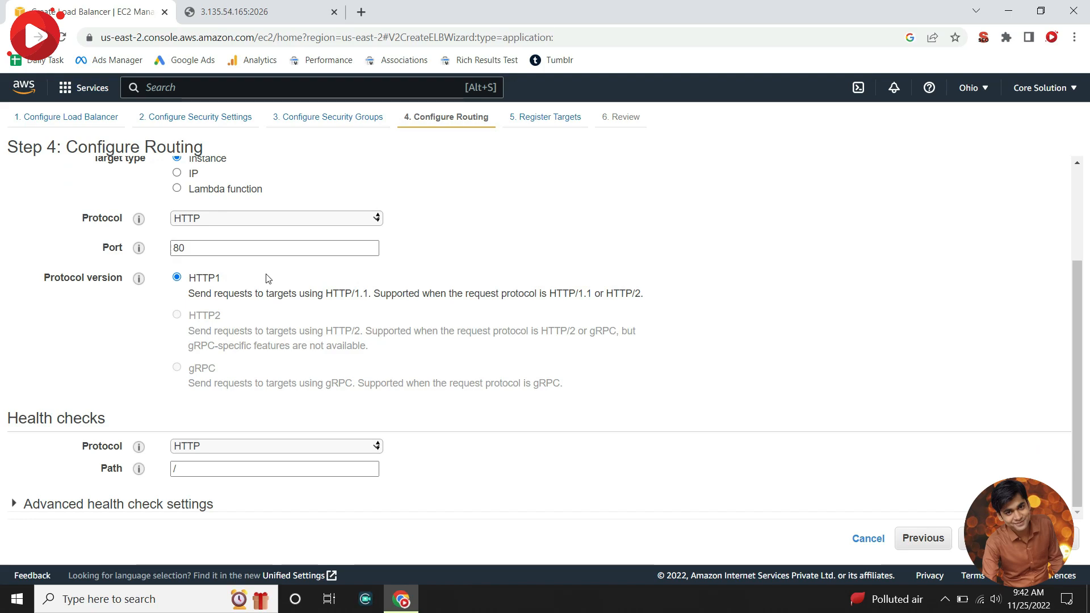
{"action": "scroll", "coordinate": [250, 294], "scroll_direction": "up", "scroll_amount": 3}
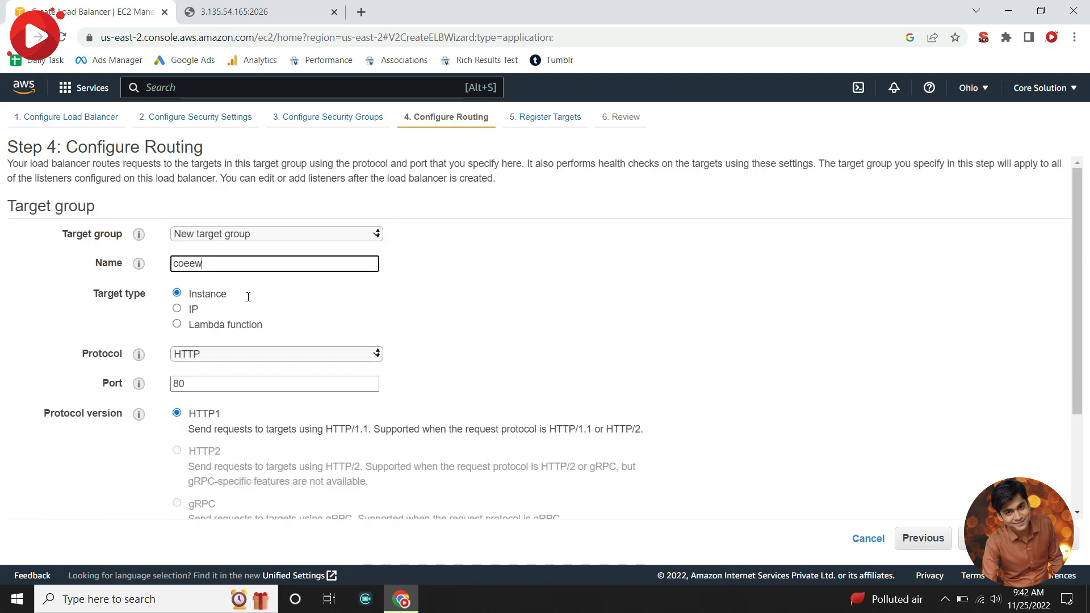
Route the load balancer to the existing target group CoreTargerGroup and continue to the target registration.
{"action": "left_click", "coordinate": [253, 233]}
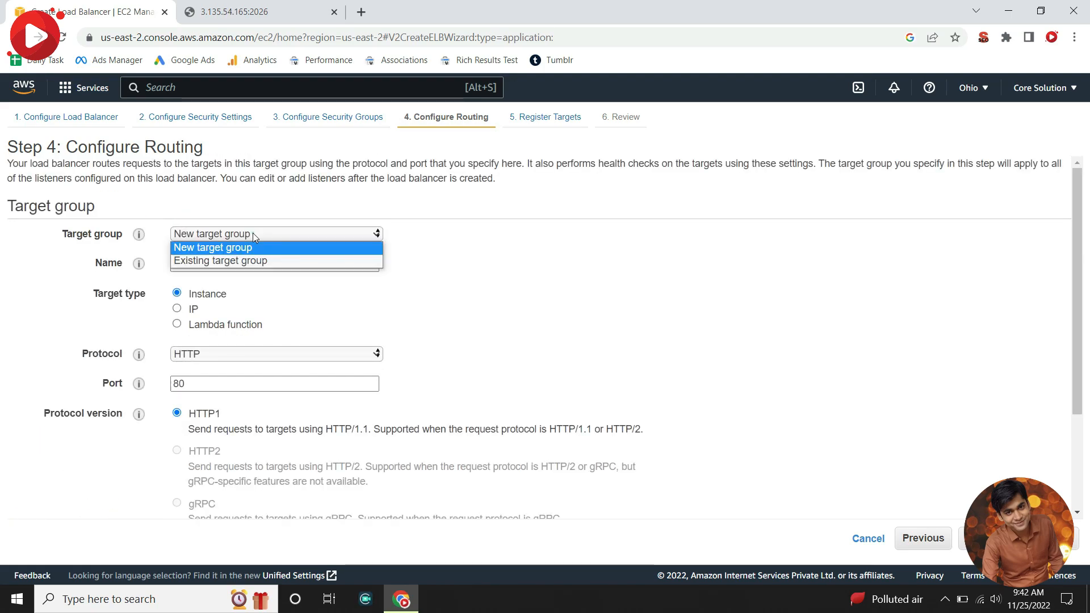
{"action": "left_click", "coordinate": [230, 261]}
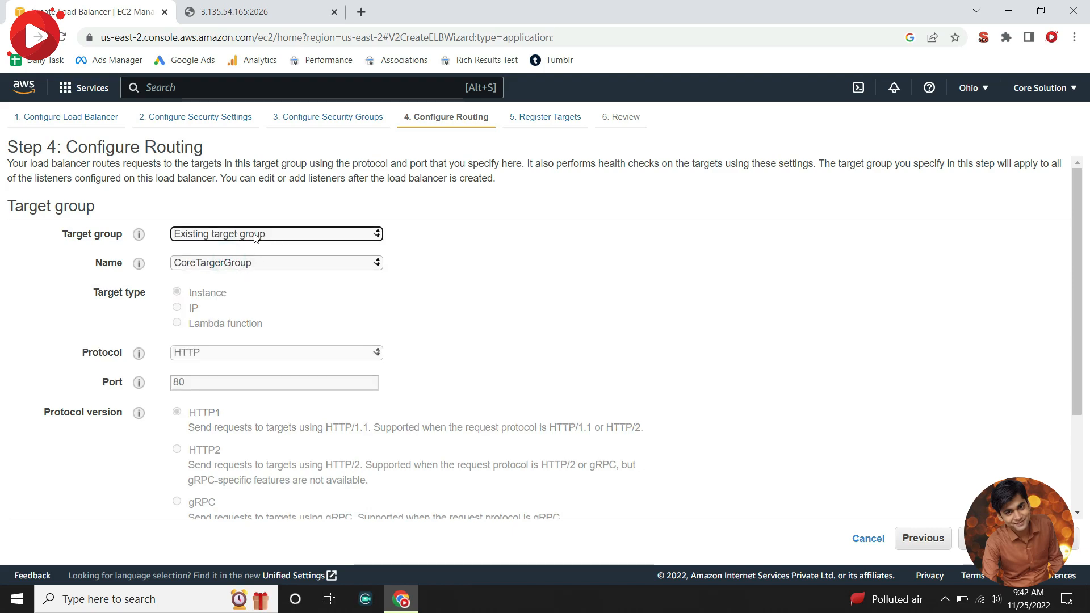
{"action": "left_click", "coordinate": [255, 265]}
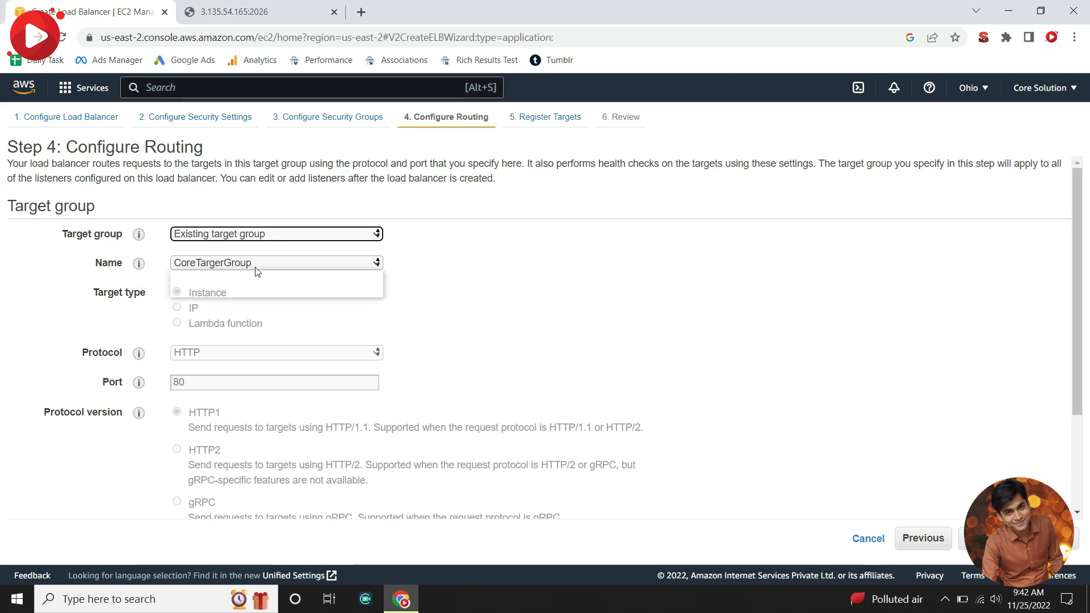
{"action": "left_click", "coordinate": [231, 290]}
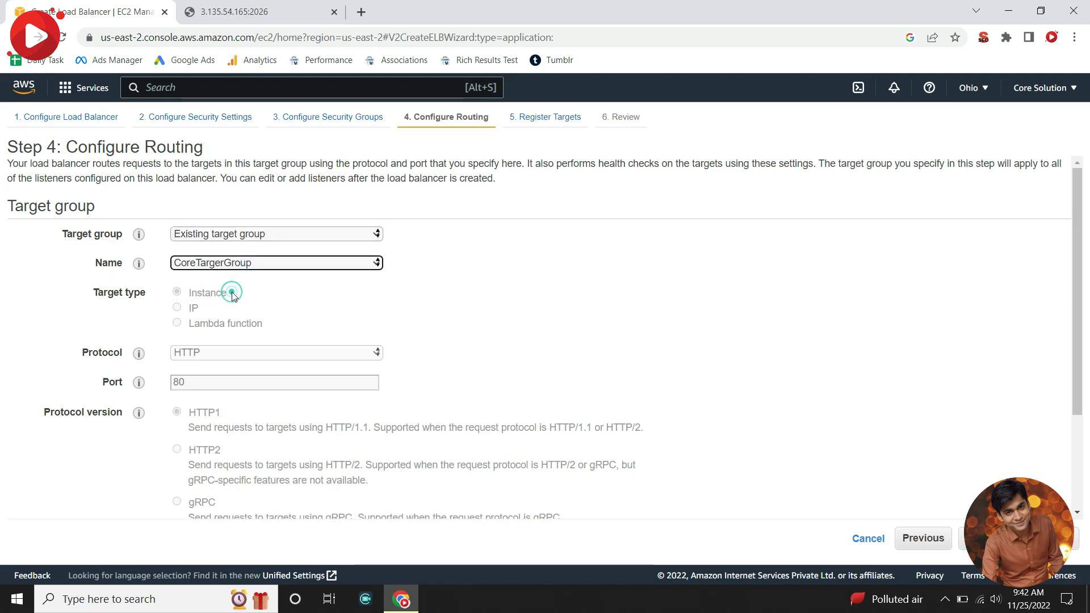
{"action": "left_click", "coordinate": [461, 309]}
{"action": "scroll", "coordinate": [462, 309], "scroll_direction": "down", "scroll_amount": 3}
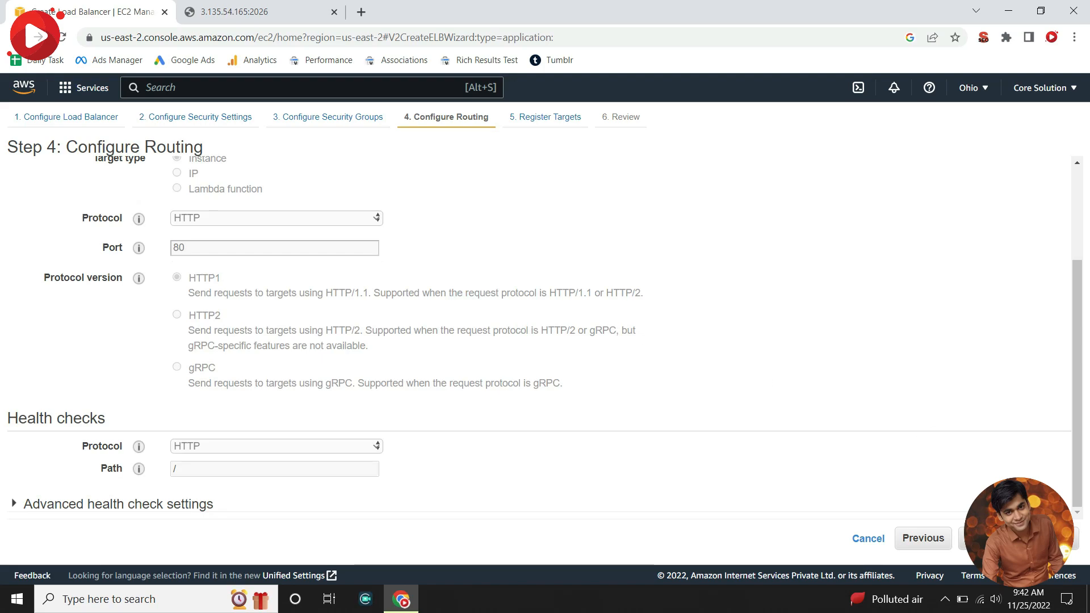
{"action": "left_click", "coordinate": [1016, 539]}
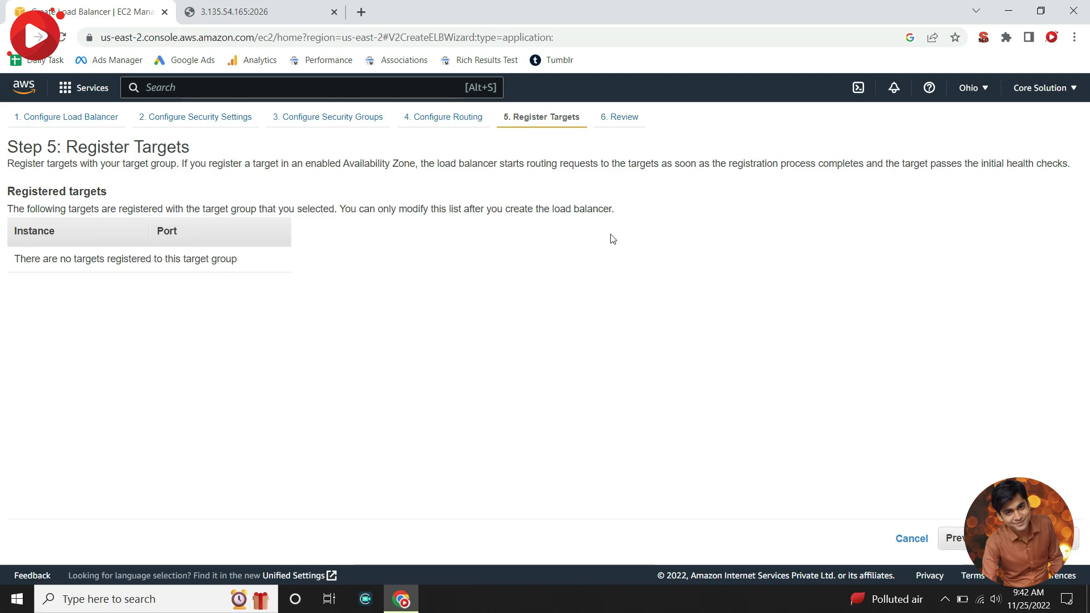
Continue to the review, create the CorSolution load balancer and return to the load balancers list.
{"action": "left_click", "coordinate": [1072, 540]}
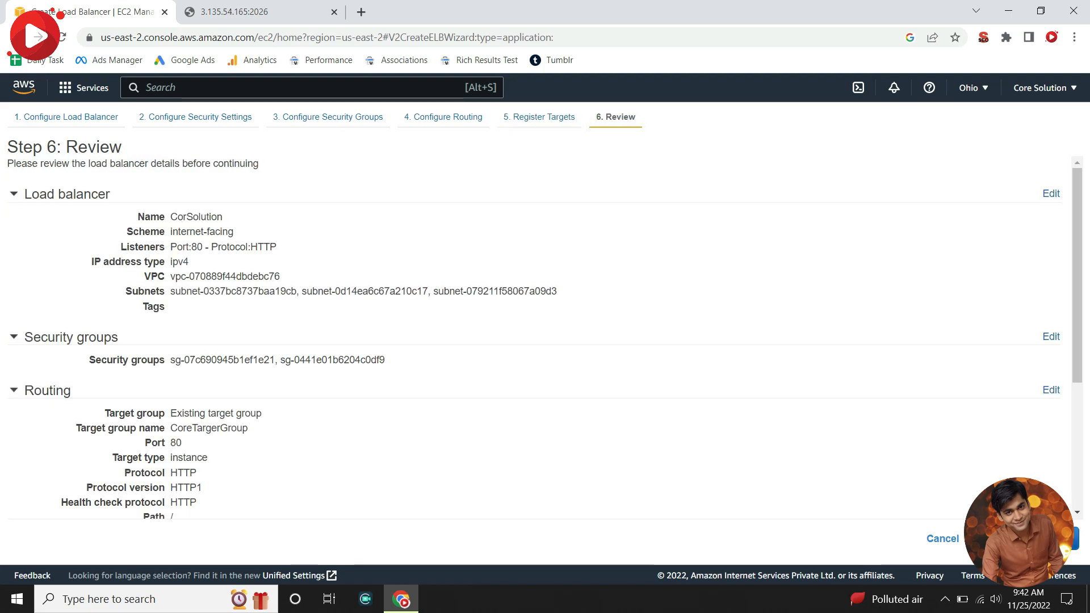
{"action": "left_click", "coordinate": [1072, 538]}
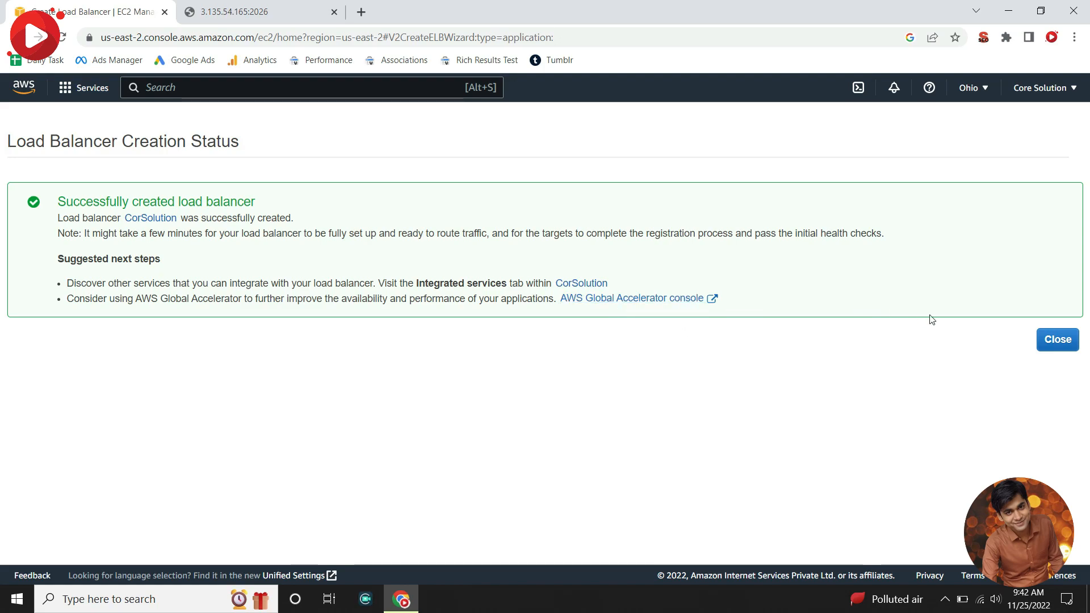
{"action": "left_click", "coordinate": [1059, 340]}
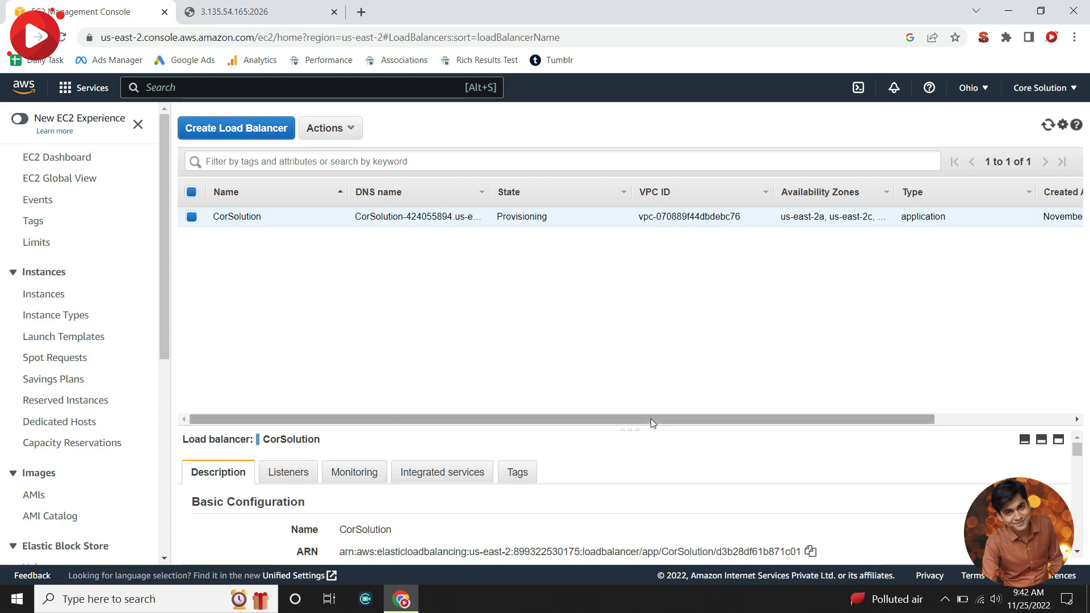
Enlarge the CorSolution details, copy the load balancer's DNS name and open it in a new browser tab.
{"action": "left_click_drag", "start_coordinate": [651, 425], "coordinate": [644, 294]}
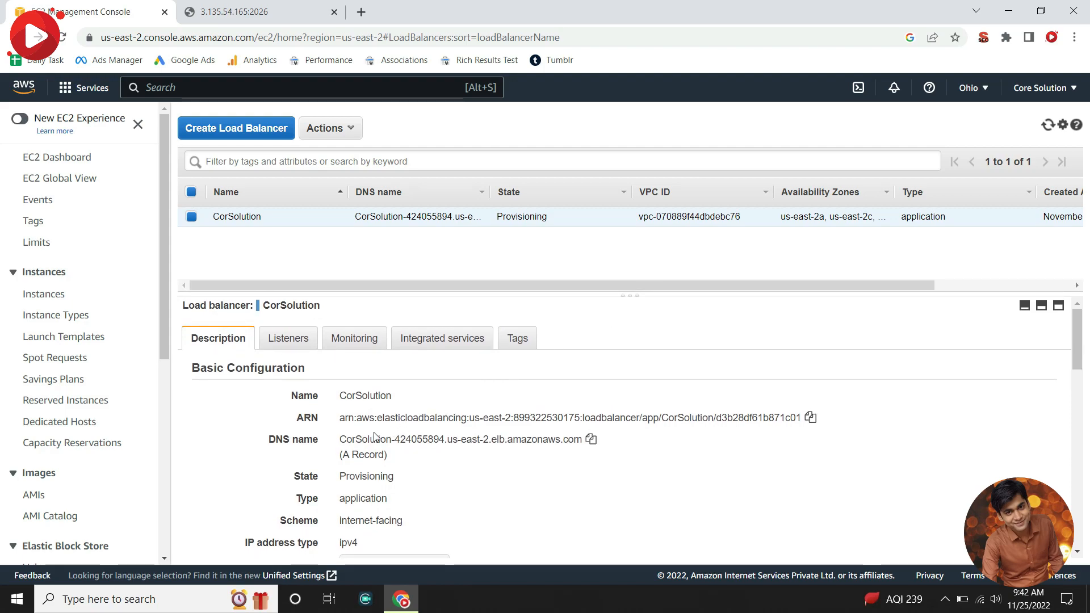
{"action": "left_click", "coordinate": [592, 439]}
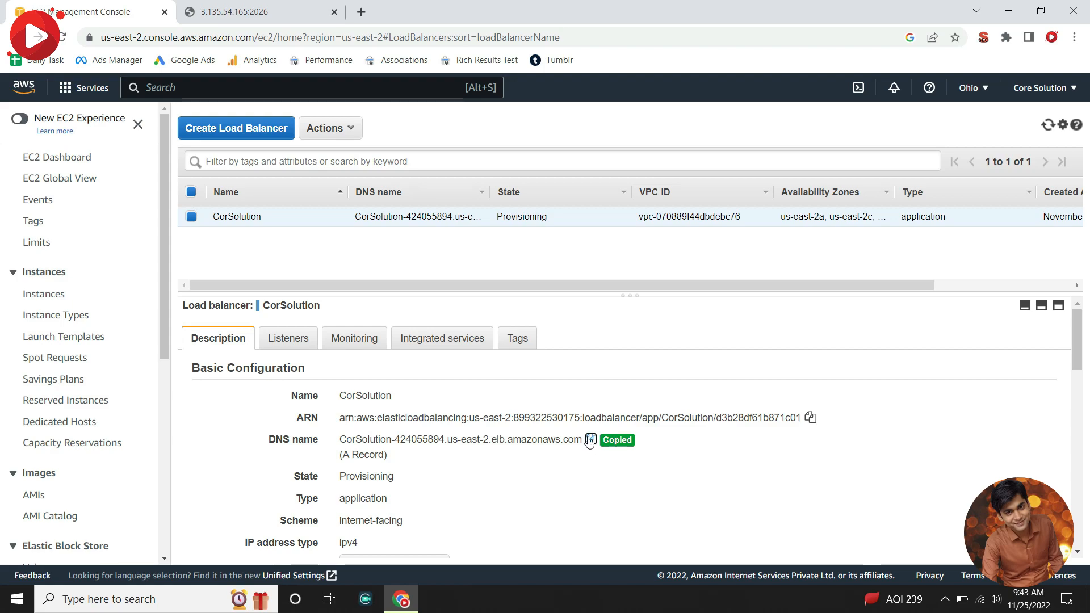
{"action": "left_click", "coordinate": [361, 12]}
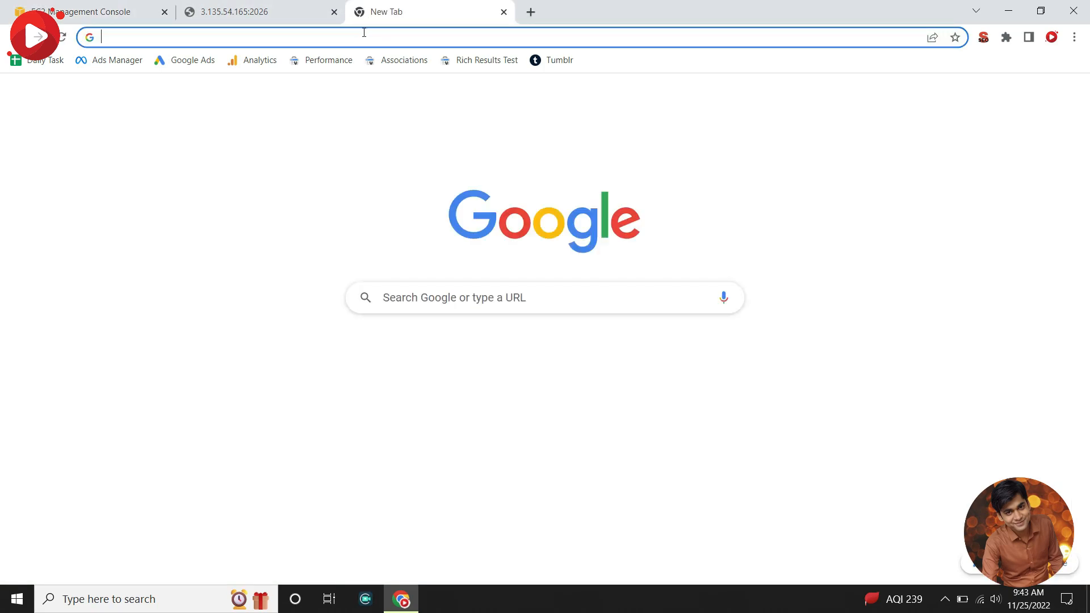
{"action": "left_click", "coordinate": [363, 33]}
{"action": "key", "text": "ctrl+v"}
{"action": "key", "text": "Return"}
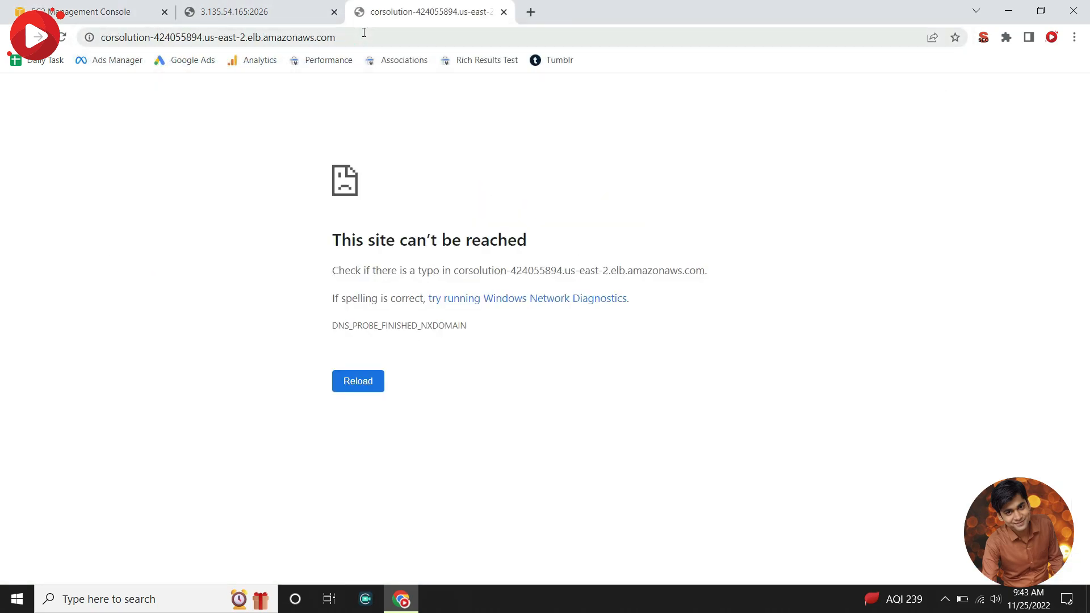
Retry loading the load balancer's DNS address in the browser several times.
{"action": "left_click", "coordinate": [364, 33]}
{"action": "key", "text": "Return"}
{"action": "left_click", "coordinate": [364, 32]}
{"action": "key", "text": "Return"}
{"action": "left_click", "coordinate": [364, 33]}
{"action": "key", "text": "Return"}
{"action": "left_click", "coordinate": [364, 33]}
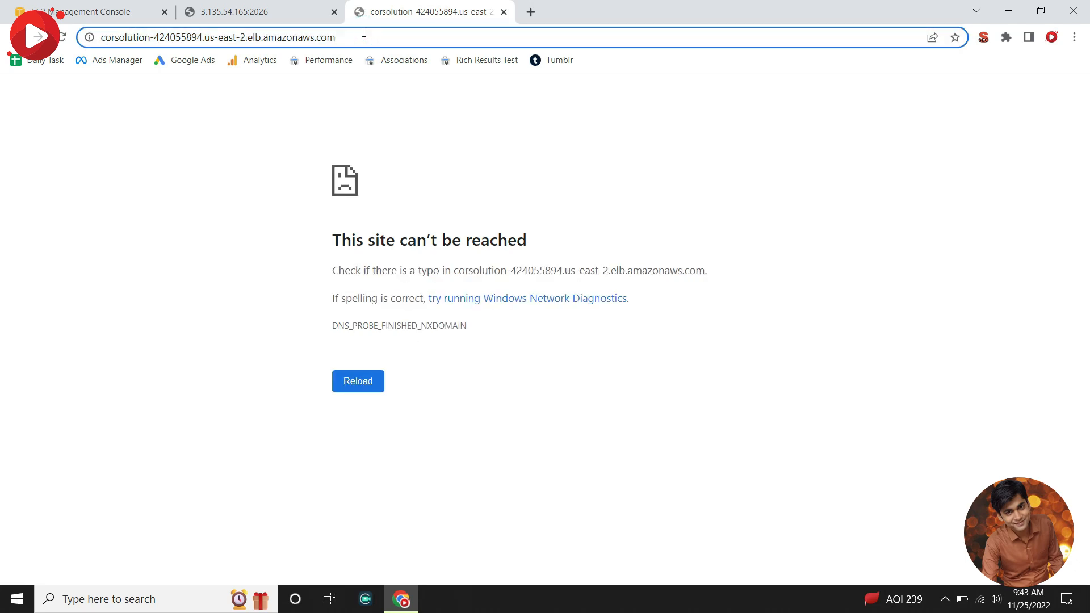
{"action": "key", "text": "Return"}
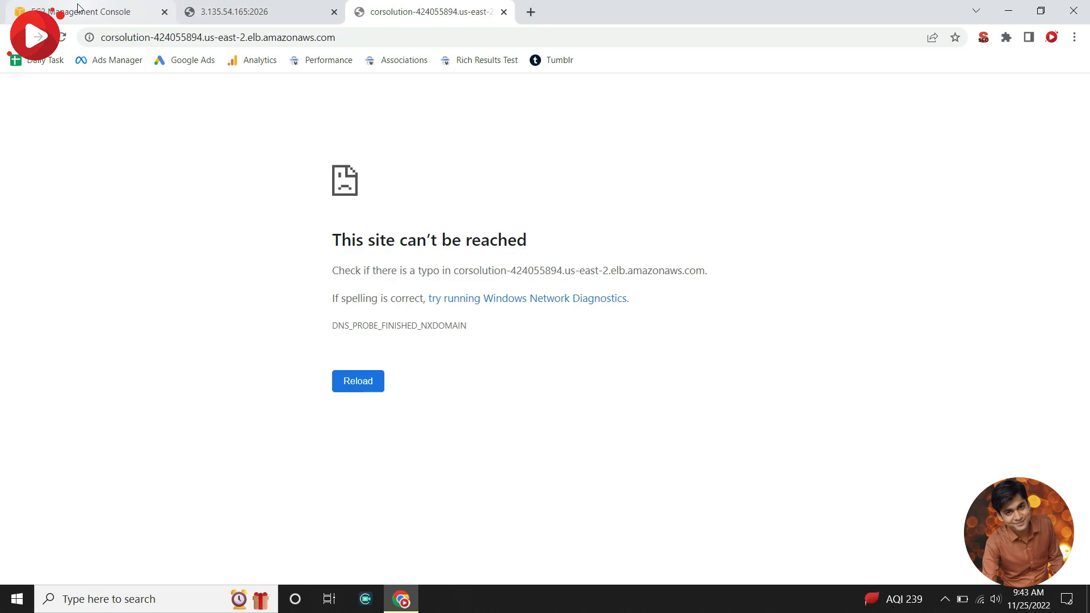
Return to the EC2 console and reopen the load balancers list from the EC2 dashboard to check CorSolution's details.
{"action": "left_click", "coordinate": [77, 7]}
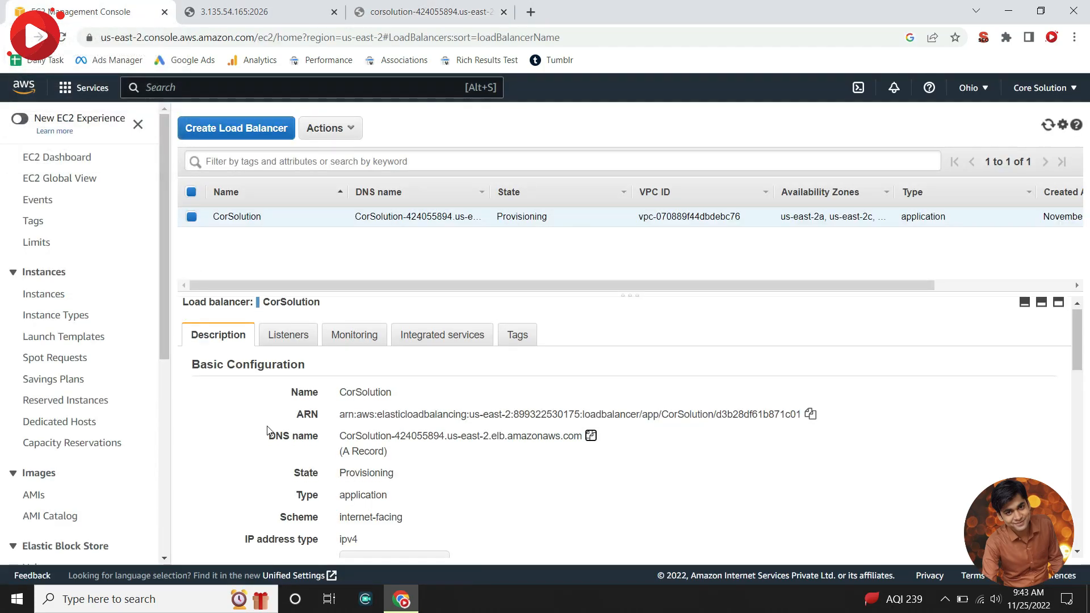
{"action": "left_click", "coordinate": [809, 407]}
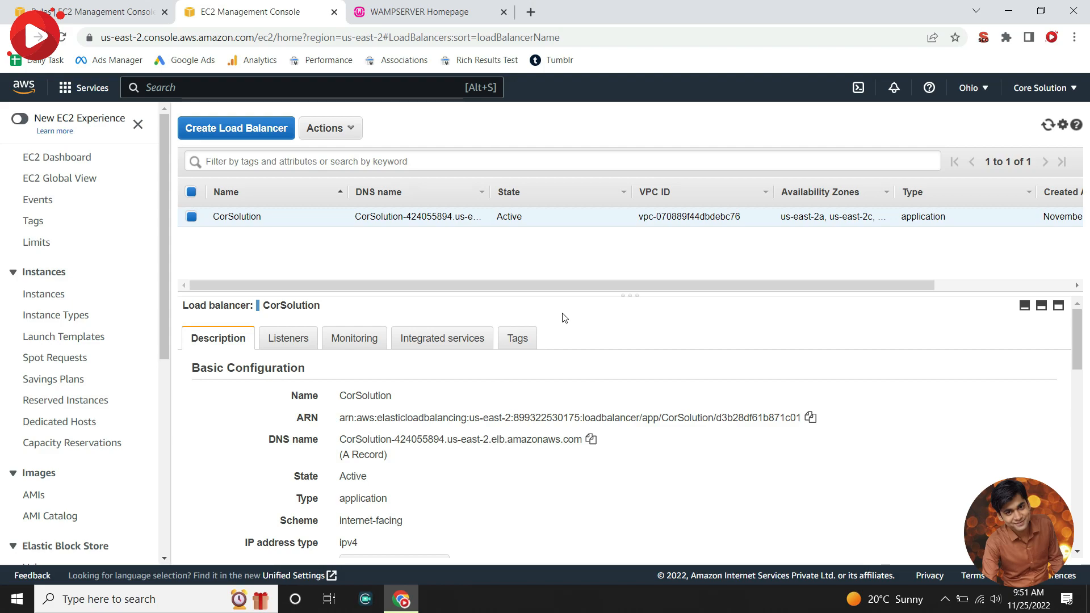
{"action": "left_click", "coordinate": [67, 159]}
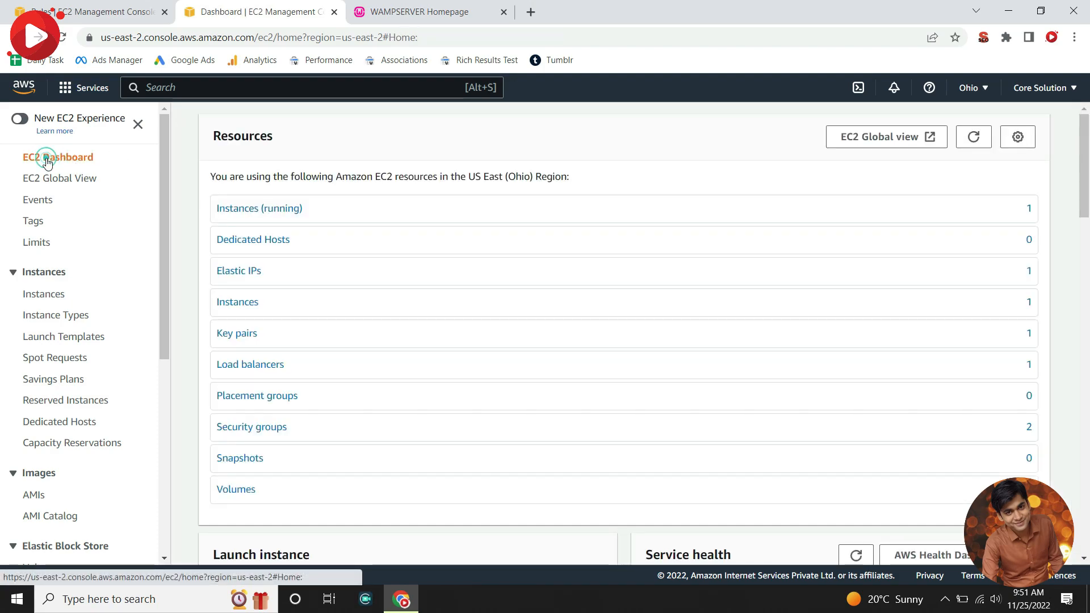
{"action": "left_click", "coordinate": [63, 38]}
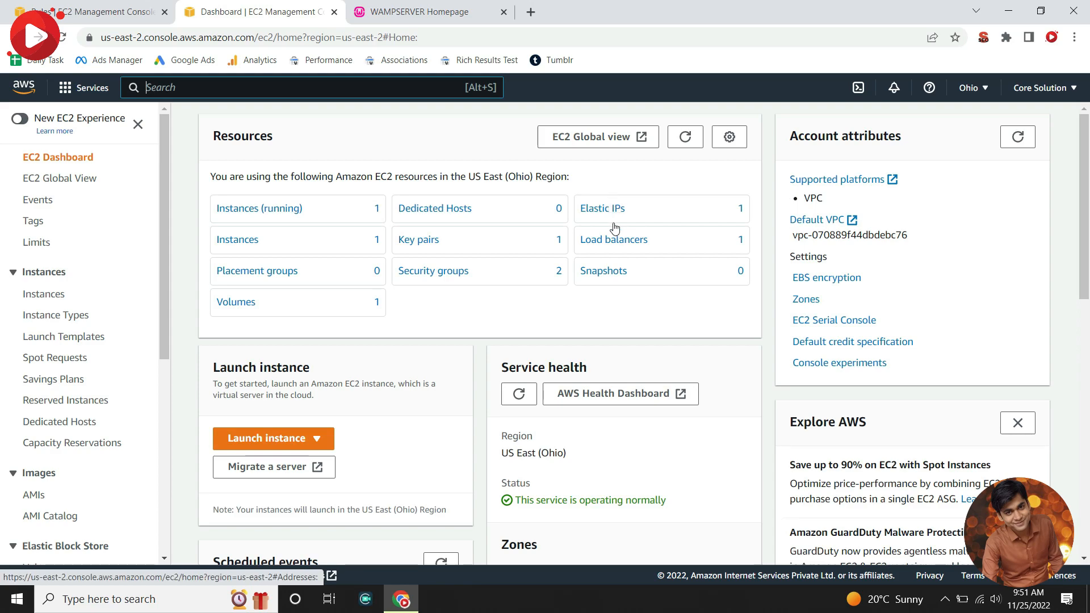
{"action": "left_click", "coordinate": [612, 242]}
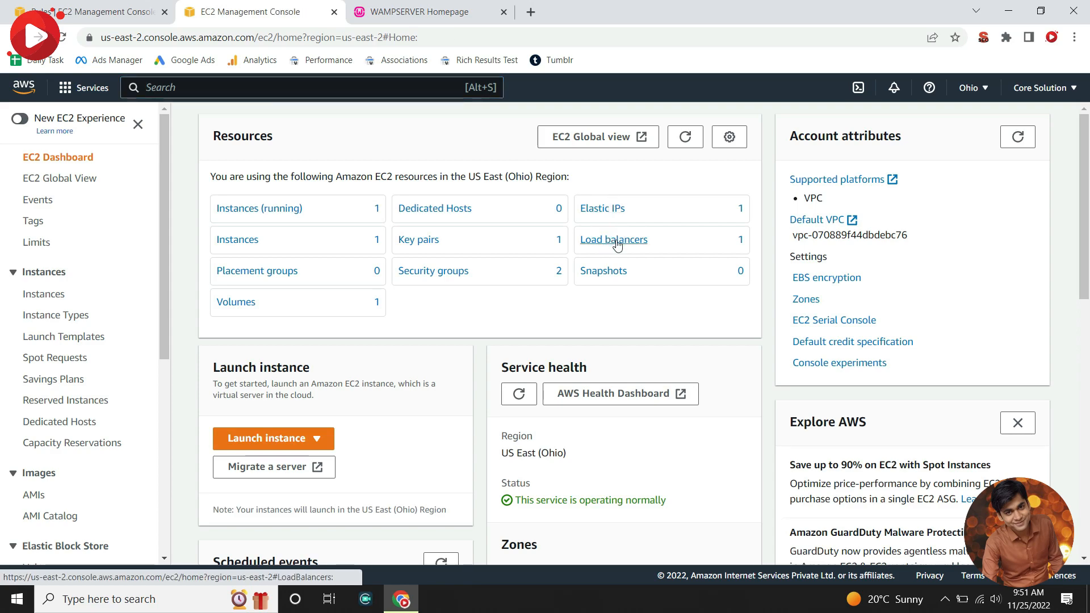
{"action": "left_click", "coordinate": [627, 244]}
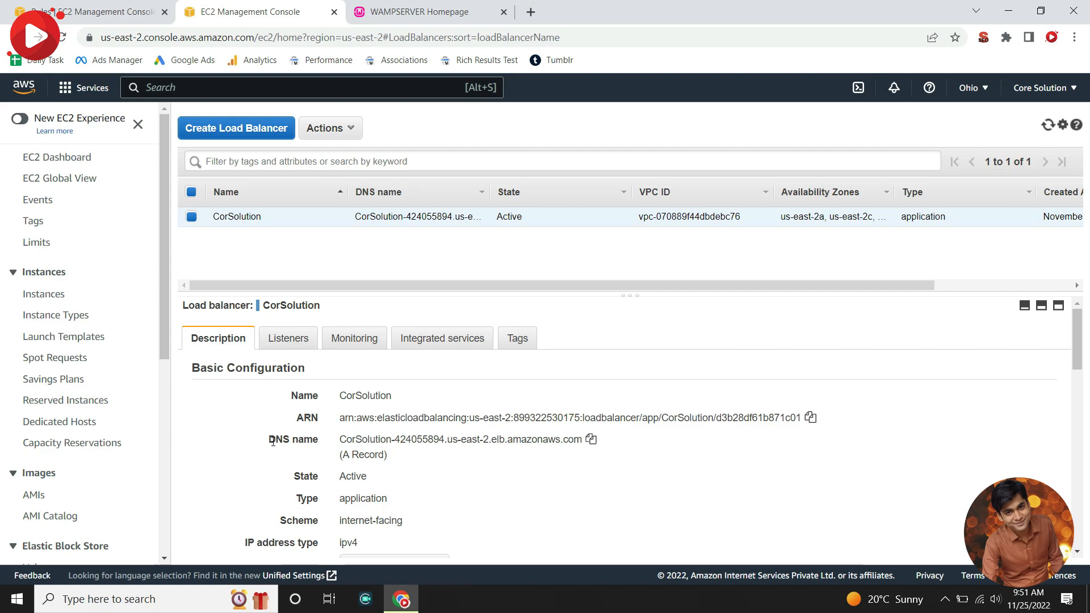
Copy CorSolution's DNS name from the load balancer description and load it in a new browser tab.
{"action": "left_click_drag", "start_coordinate": [270, 441], "coordinate": [319, 443]}
{"action": "left_click", "coordinate": [319, 444]}
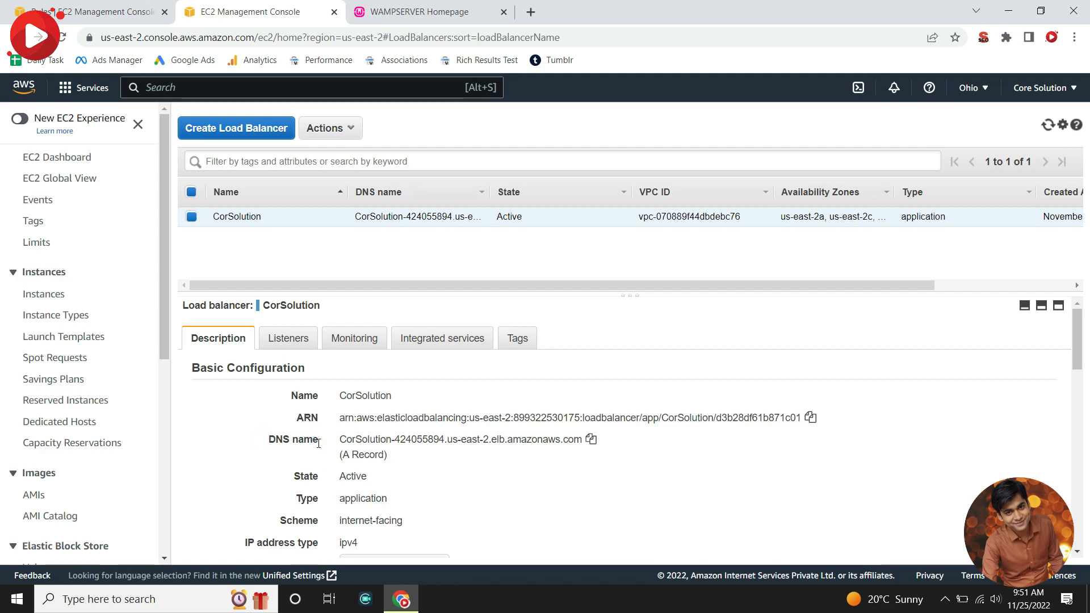
{"action": "left_click", "coordinate": [591, 441]}
{"action": "left_click", "coordinate": [531, 11]}
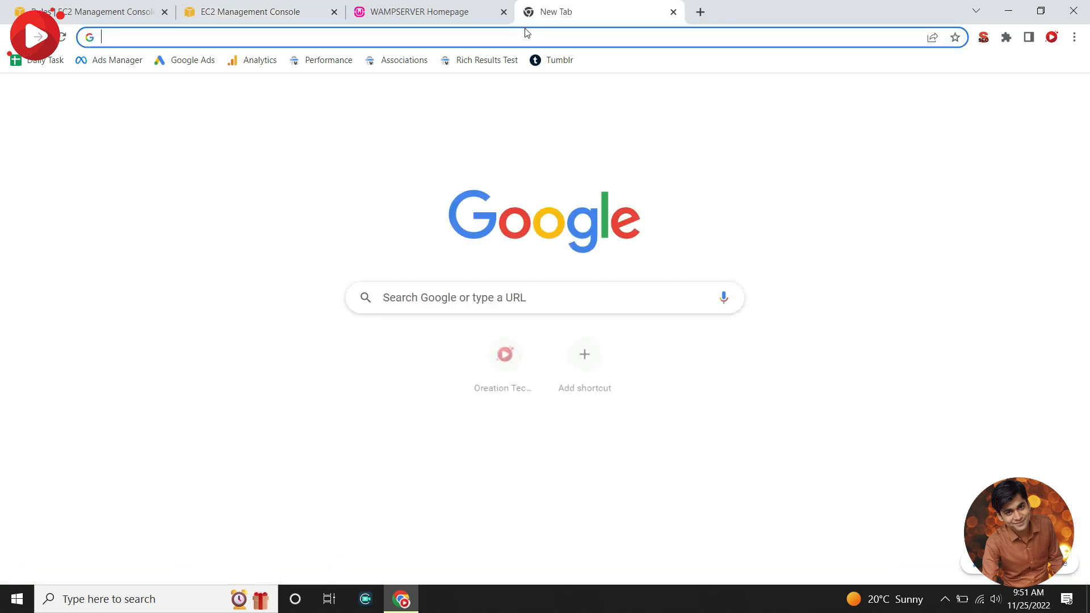
{"action": "left_click", "coordinate": [524, 29]}
{"action": "key", "text": "ctrl+v"}
{"action": "key", "text": "Return"}
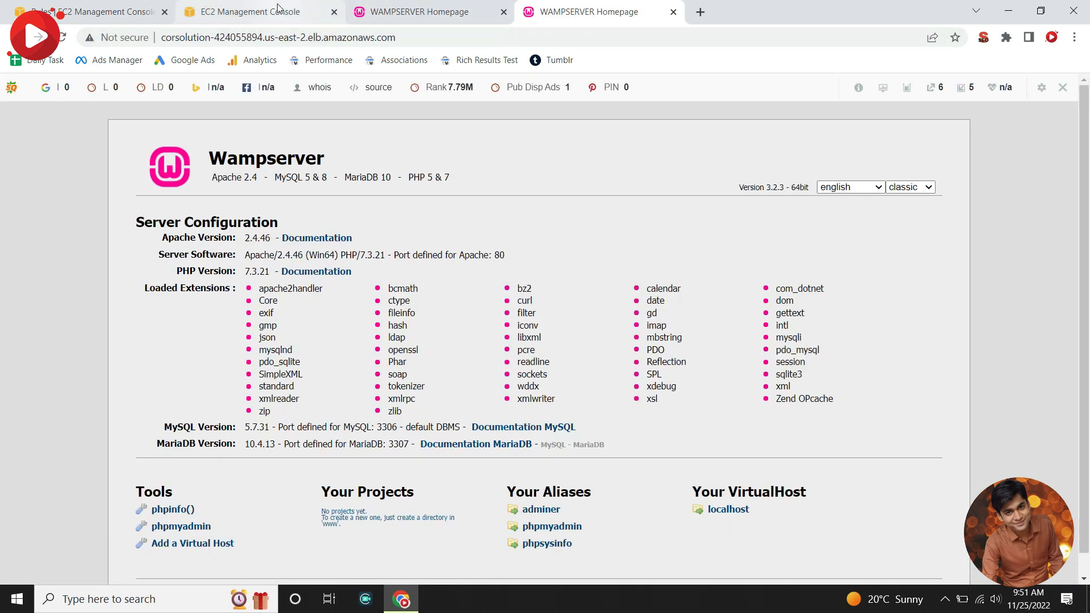
Return to the EC2 console, copy CorSolution's DNS name again and load it in another new browser tab.
{"action": "left_click", "coordinate": [233, 14]}
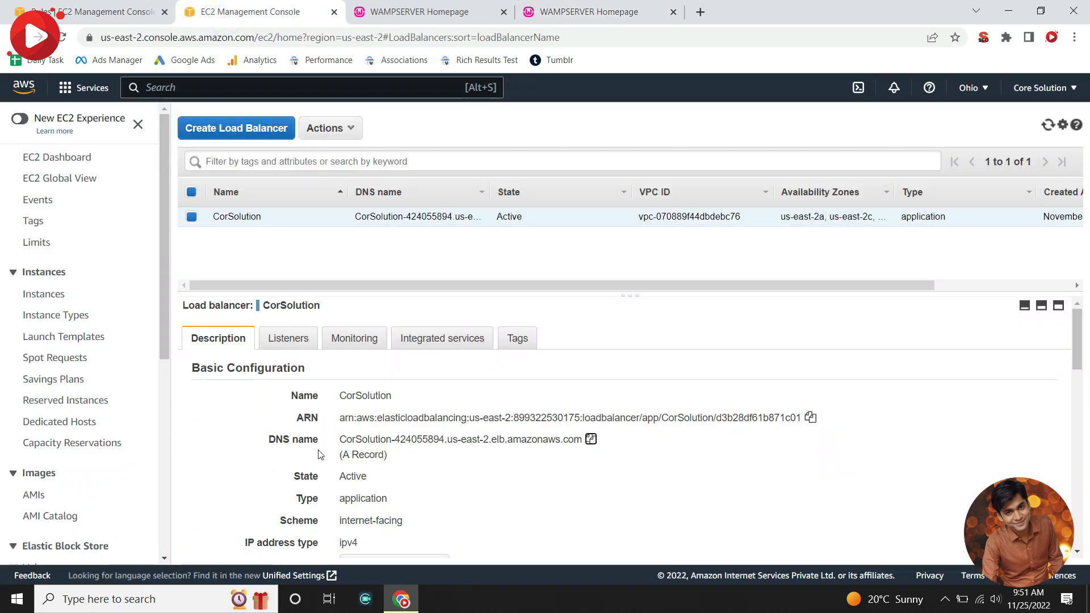
{"action": "left_click", "coordinate": [592, 441]}
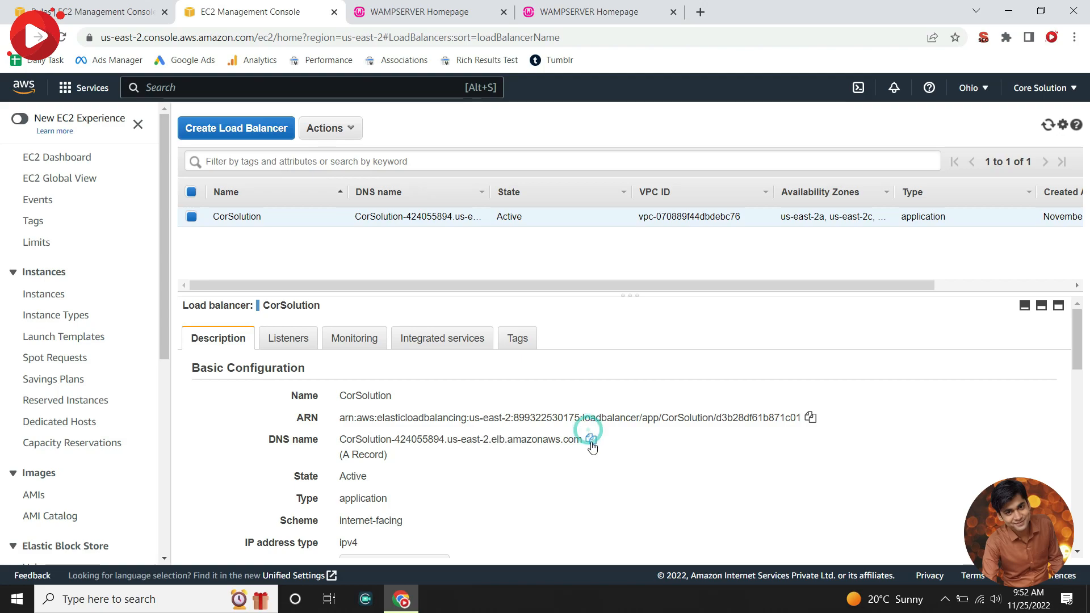
{"action": "left_click", "coordinate": [701, 12]}
{"action": "left_click", "coordinate": [679, 38]}
{"action": "key", "text": "ctrl+v"}
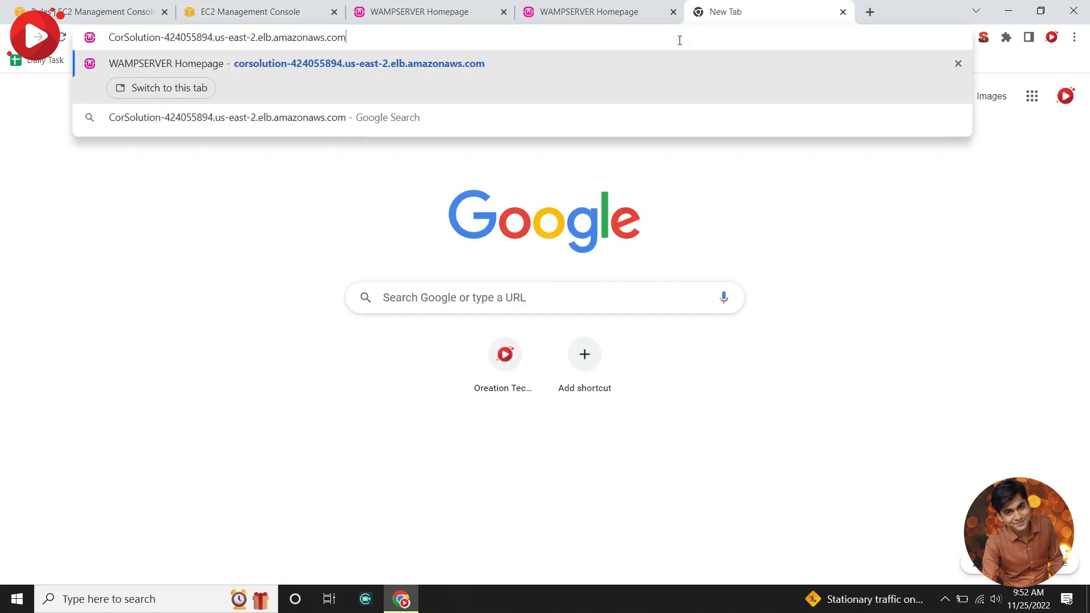
{"action": "key", "text": "Return"}
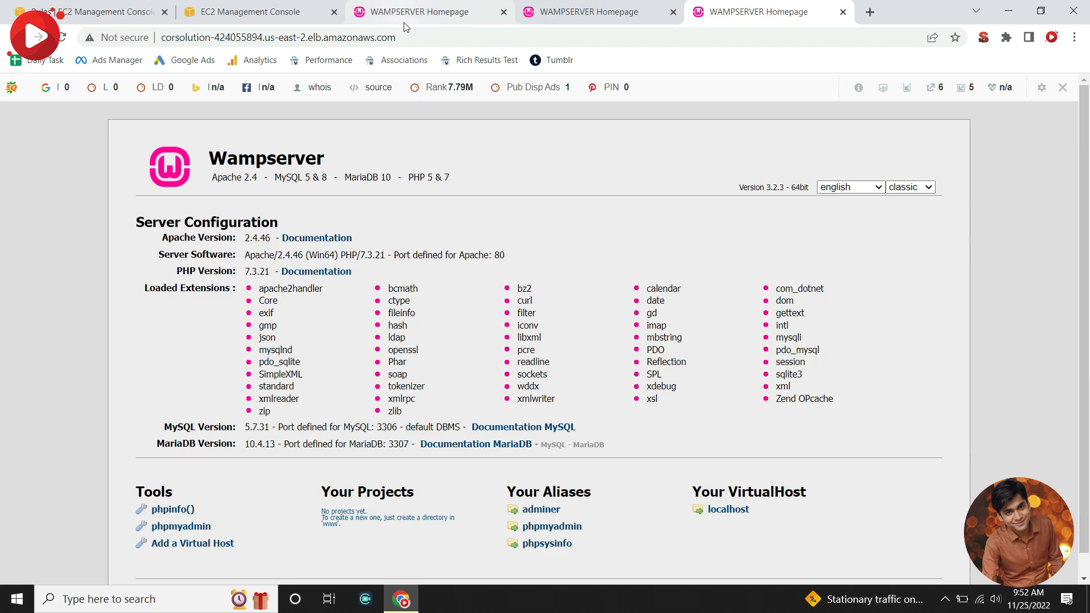
Compare the loaded page's web address with the DNS name in CorSolution's description.
{"action": "left_click_drag", "start_coordinate": [429, 37], "coordinate": [166, 53]}
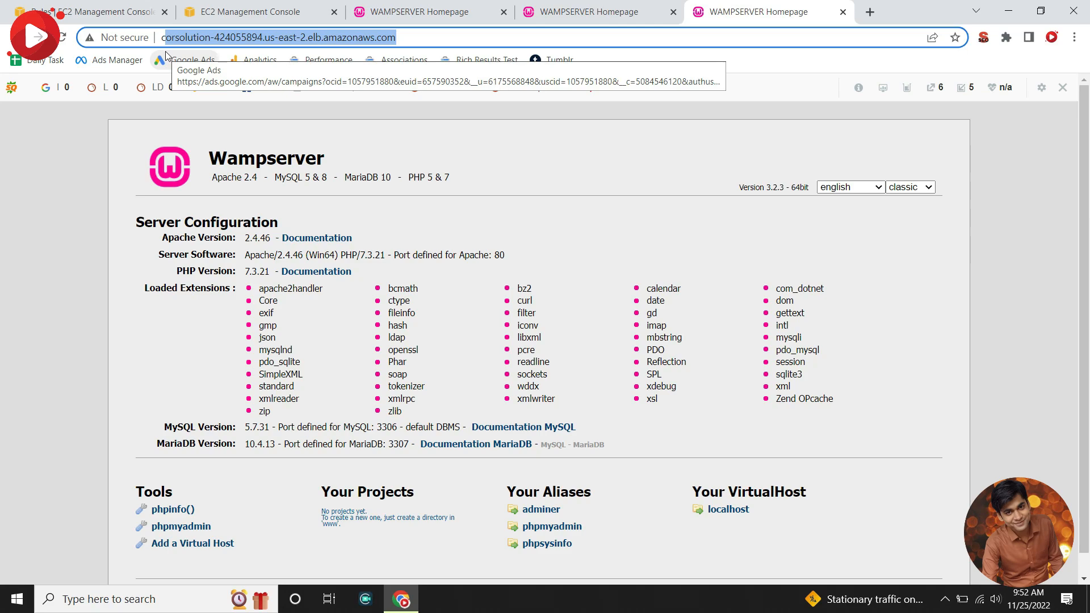
{"action": "left_click", "coordinate": [465, 135]}
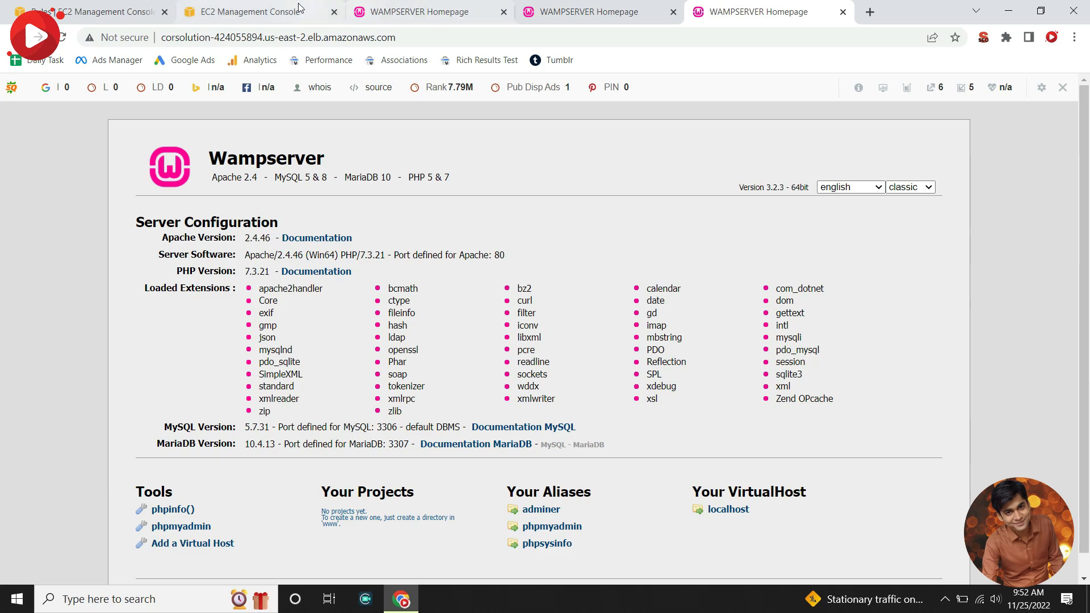
{"action": "left_click", "coordinate": [274, 10]}
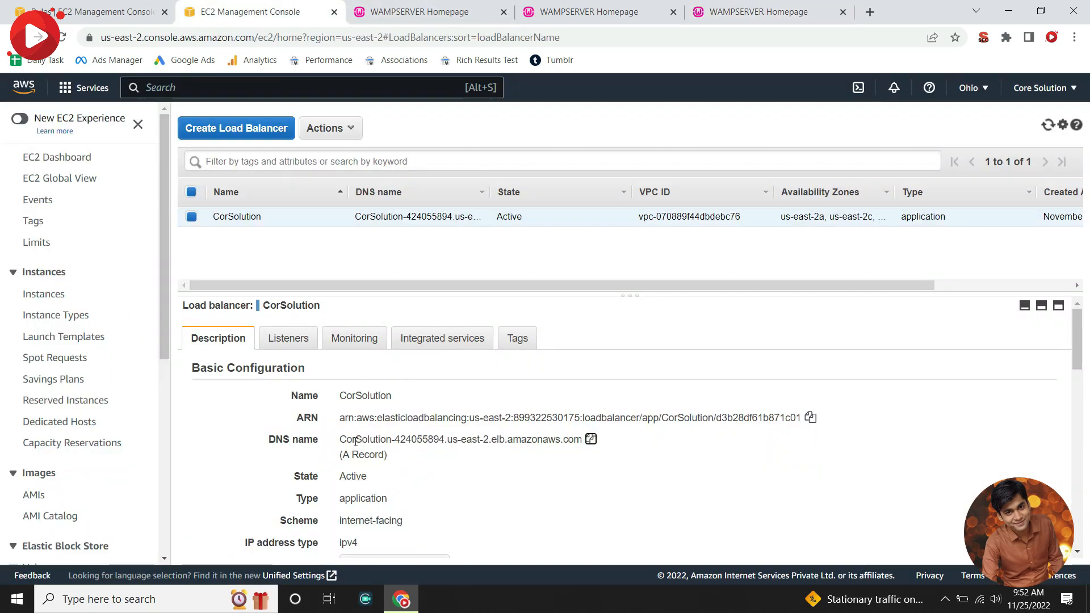
{"action": "left_click_drag", "start_coordinate": [340, 441], "coordinate": [571, 444]}
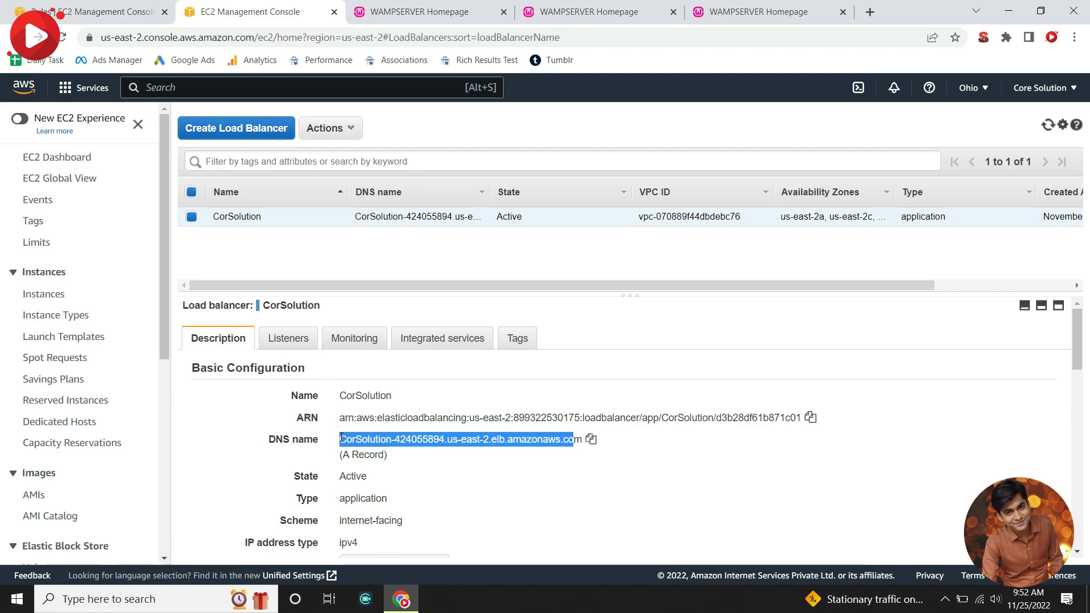
Go back to the newest Wampserver page and disable the SEObar for this domain.
{"action": "left_click", "coordinate": [761, 6]}
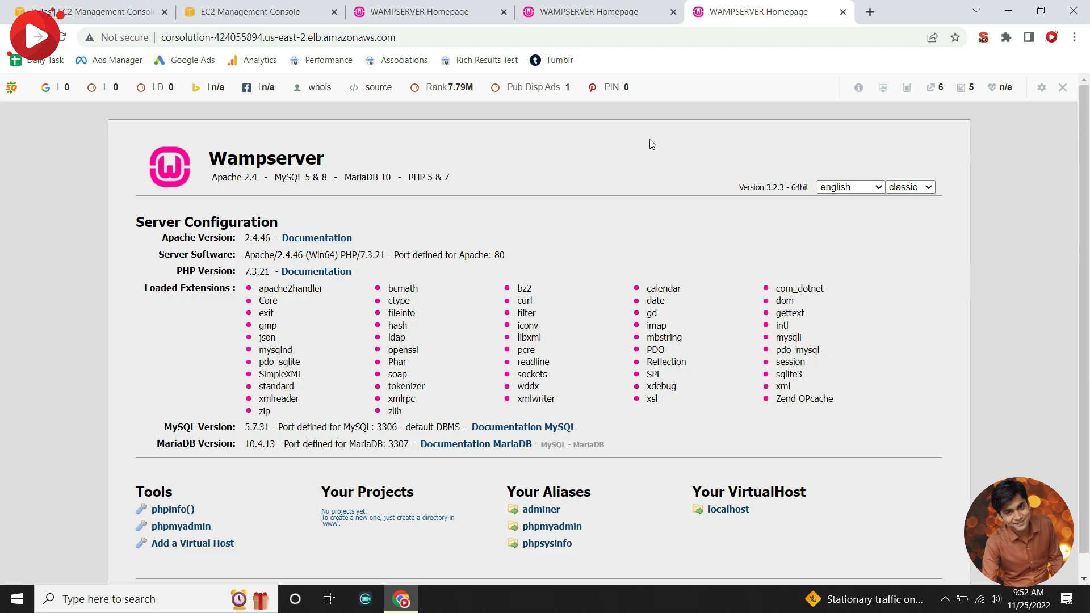
{"action": "left_click", "coordinate": [1059, 87]}
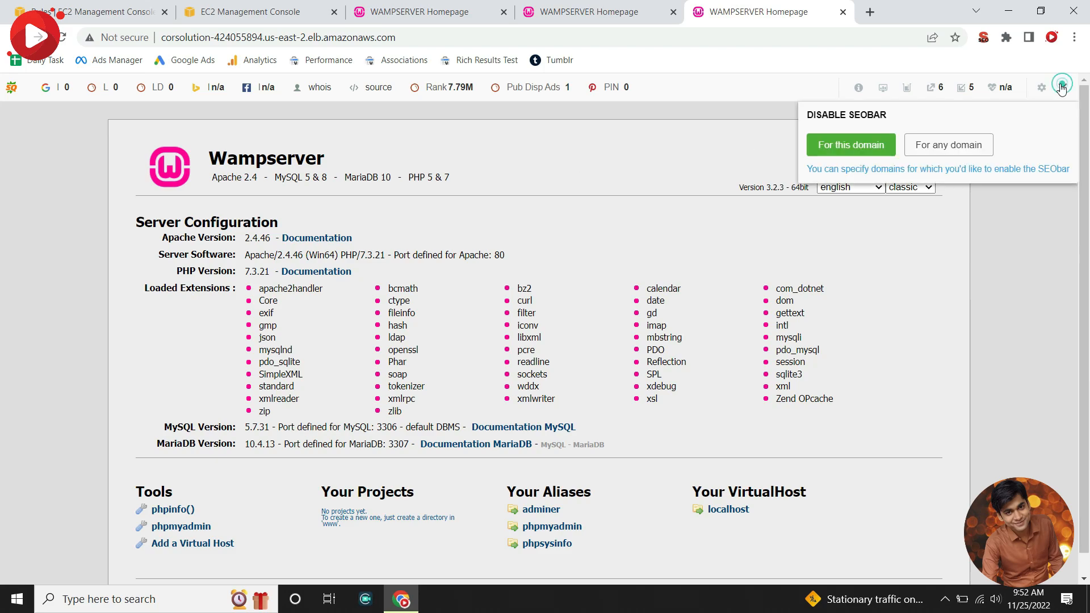
{"action": "left_click", "coordinate": [853, 148]}
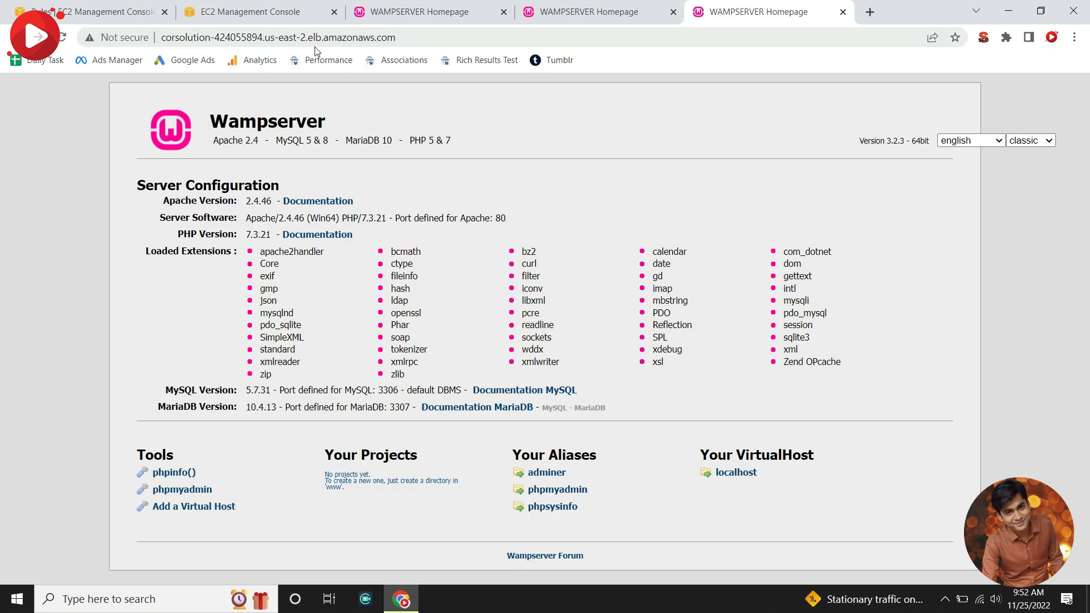
Return to the EC2 console and examine CorSolution's DNS name and its A Record type in the basic configuration.
{"action": "left_click", "coordinate": [266, 14]}
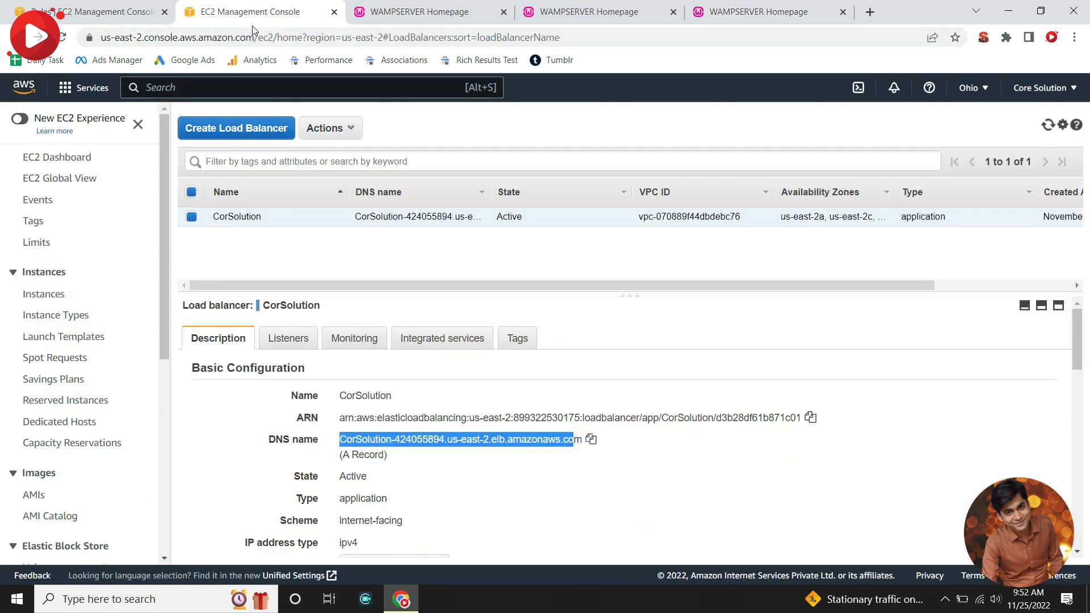
{"action": "left_click", "coordinate": [335, 442]}
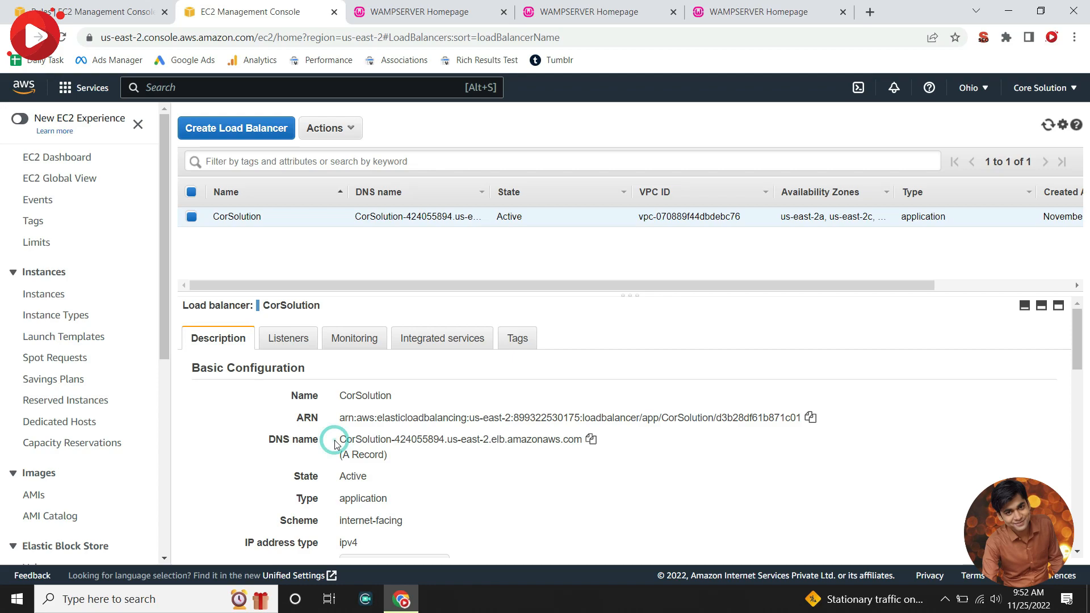
{"action": "left_click_drag", "start_coordinate": [343, 440], "coordinate": [583, 439]}
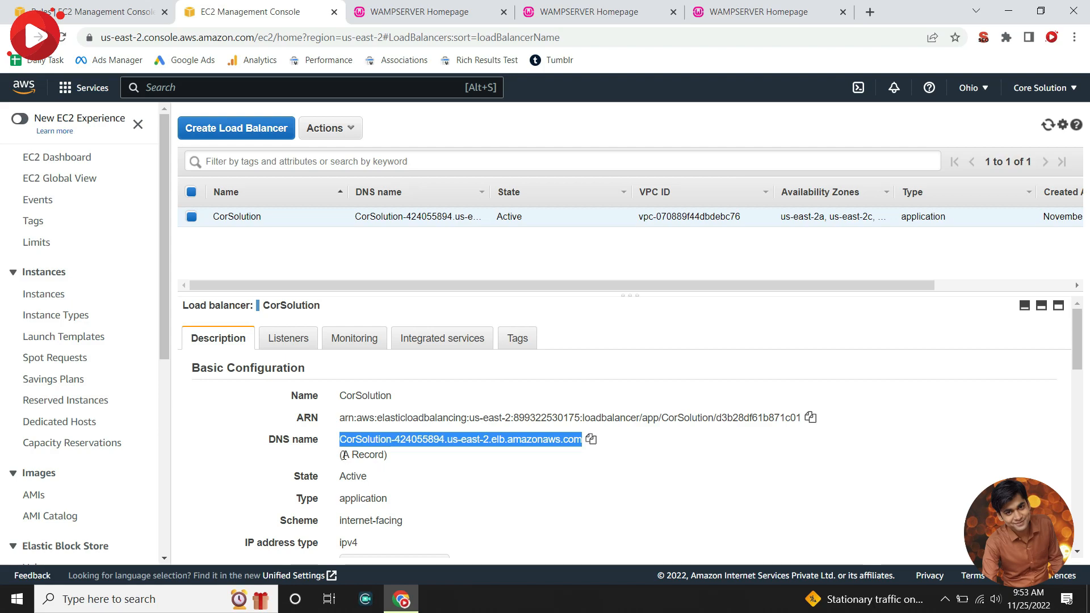
{"action": "left_click_drag", "start_coordinate": [343, 456], "coordinate": [392, 465]}
{"action": "left_click", "coordinate": [382, 455]}
{"action": "left_click", "coordinate": [341, 457]}
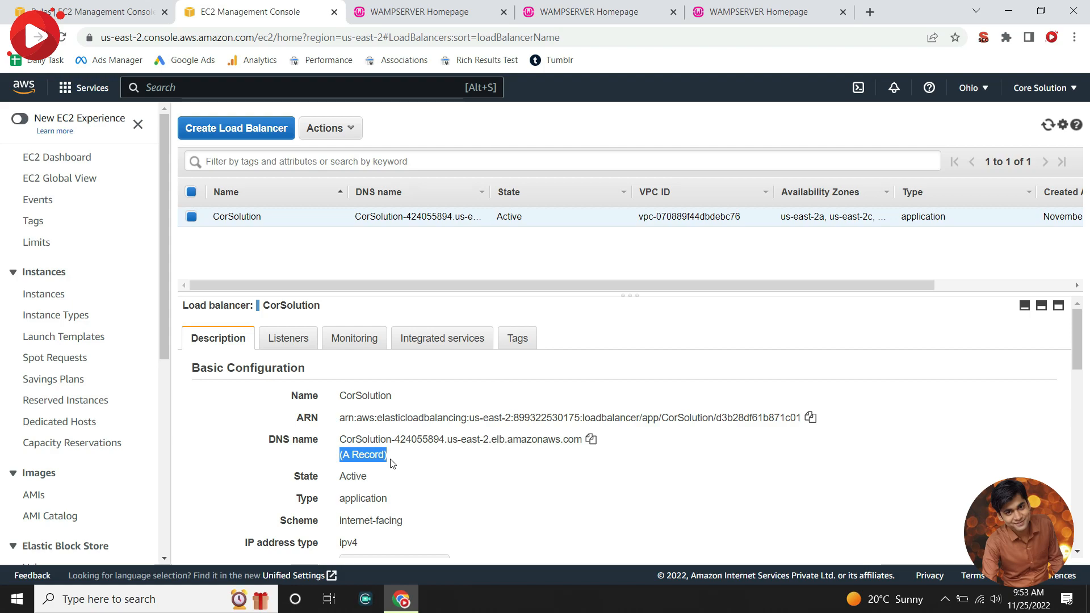
{"action": "left_click_drag", "start_coordinate": [341, 440], "coordinate": [574, 440]}
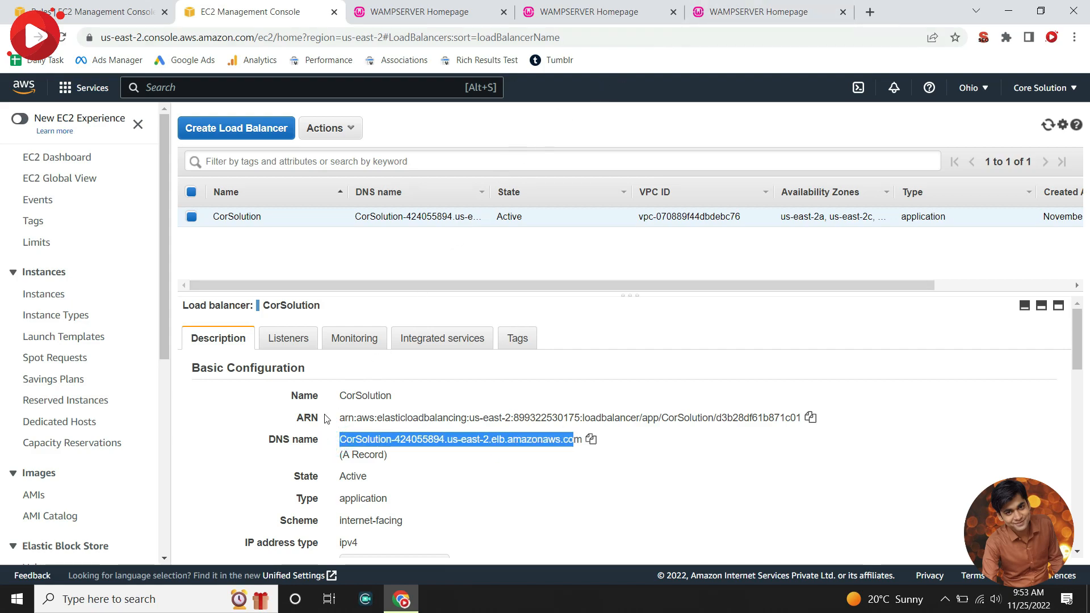
{"action": "left_click", "coordinate": [339, 442]}
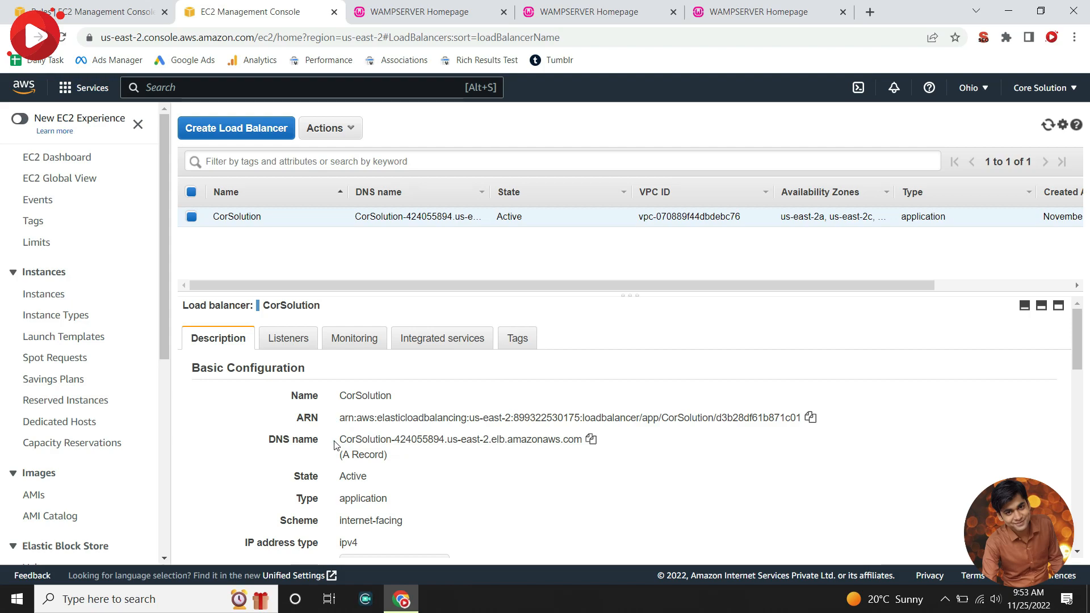
{"action": "left_click_drag", "start_coordinate": [338, 442], "coordinate": [576, 442]}
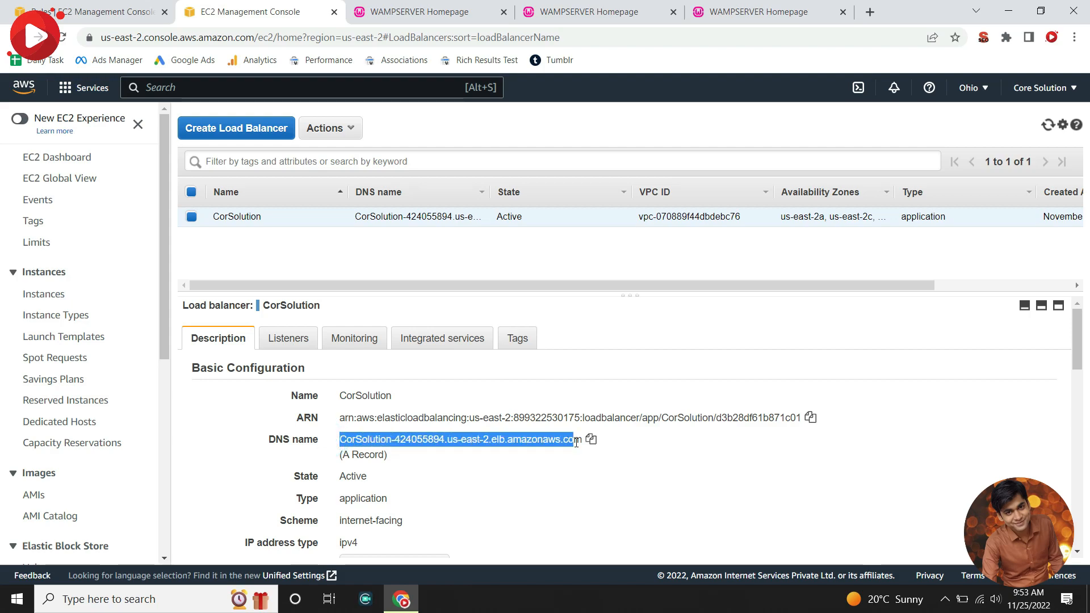
{"action": "left_click", "coordinate": [578, 443]}
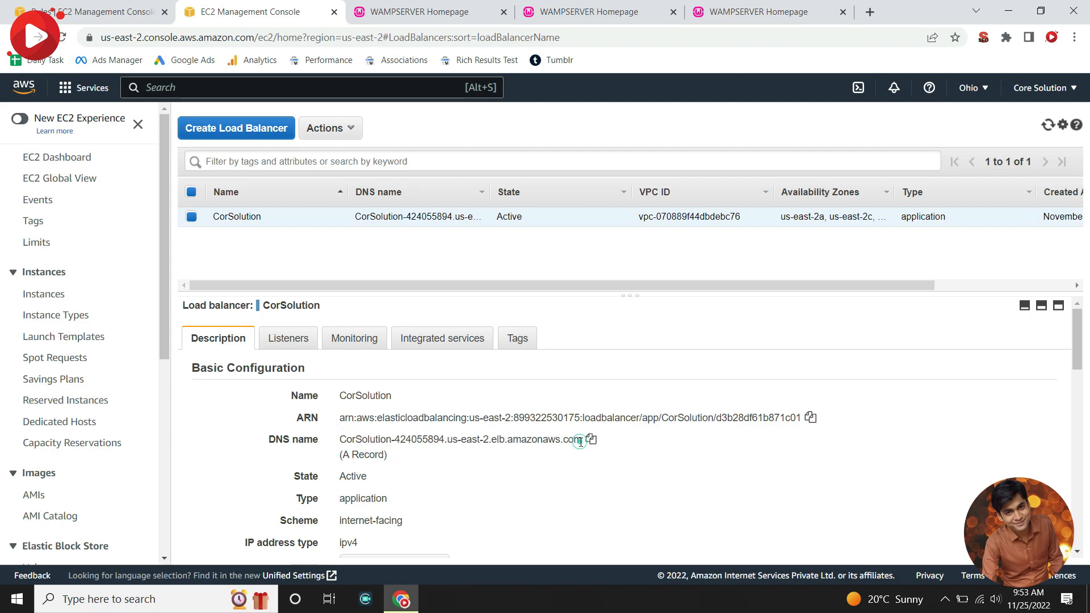
{"action": "left_click_drag", "start_coordinate": [583, 442], "coordinate": [336, 441]}
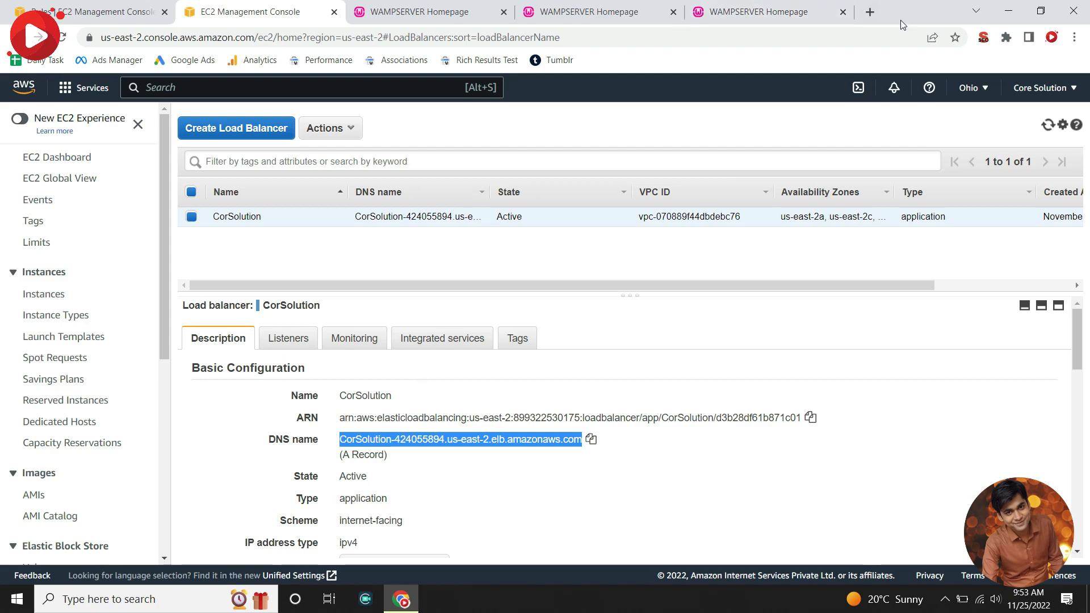
{"action": "left_click", "coordinate": [327, 442]}
{"action": "left_click_drag", "start_coordinate": [327, 442], "coordinate": [586, 431]}
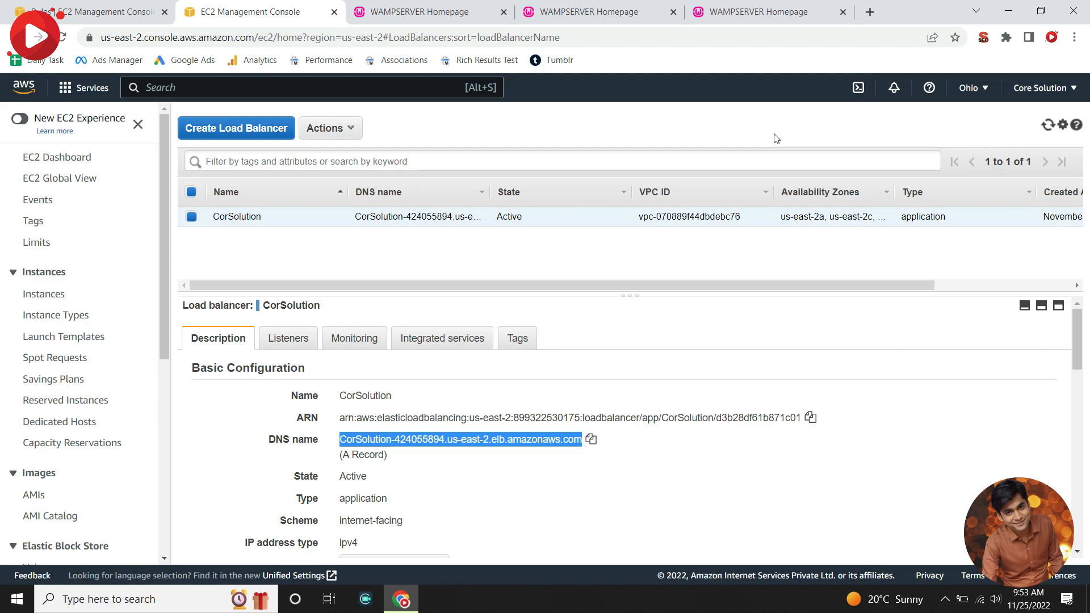
{"action": "left_click", "coordinate": [372, 455]}
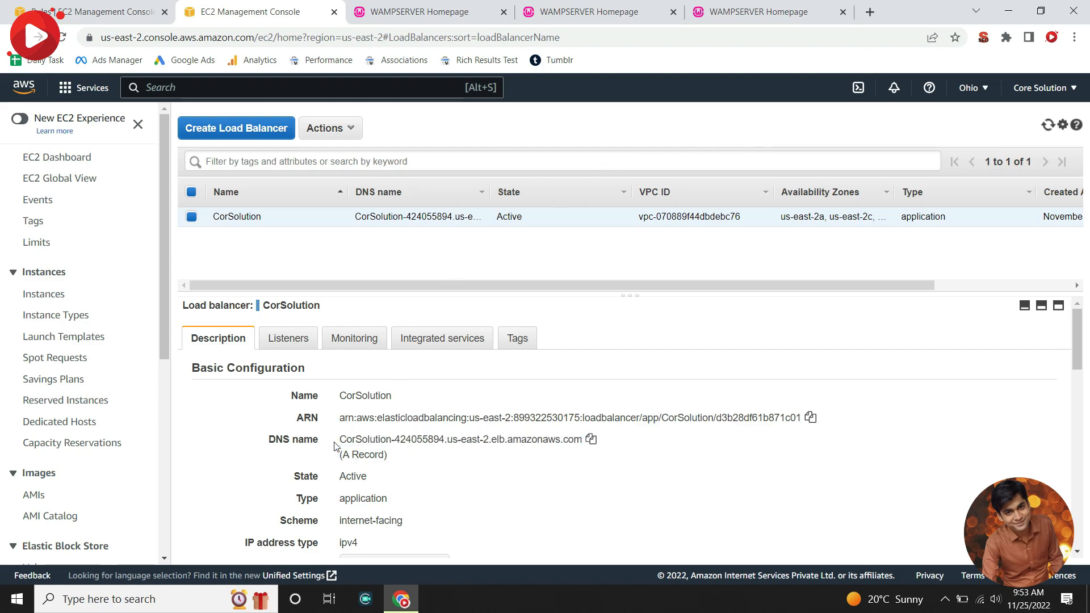
{"action": "left_click_drag", "start_coordinate": [340, 456], "coordinate": [388, 456]}
{"action": "left_click", "coordinate": [395, 455]}
{"action": "left_click_drag", "start_coordinate": [400, 455], "coordinate": [362, 444]}
{"action": "left_click", "coordinate": [340, 449]}
{"action": "left_click", "coordinate": [396, 455]}
{"action": "left_click", "coordinate": [340, 443]}
{"action": "left_click_drag", "start_coordinate": [340, 446], "coordinate": [541, 450]}
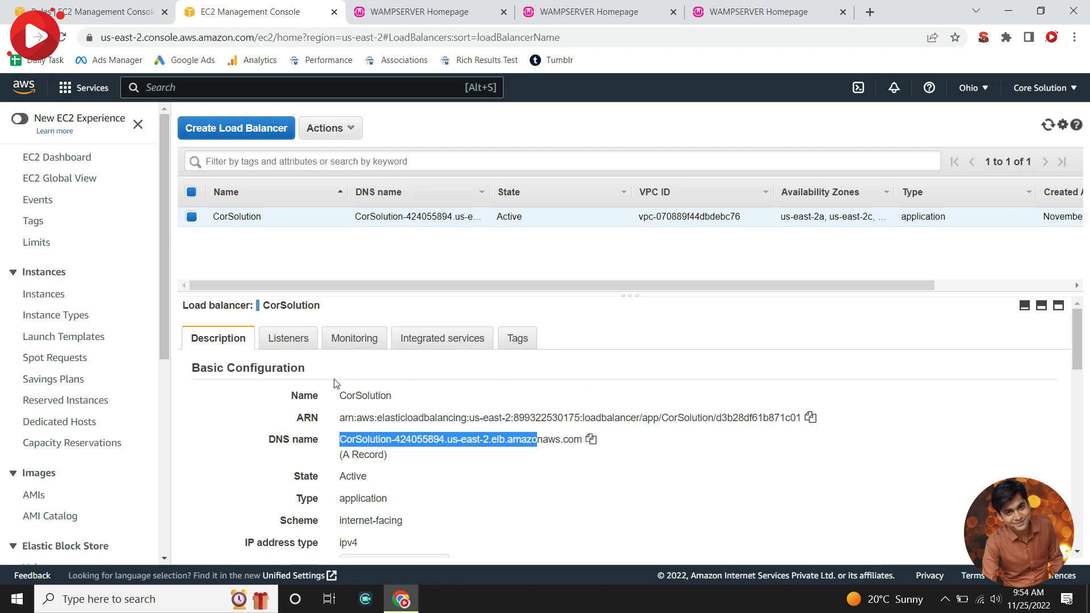
{"action": "scroll", "coordinate": [146, 417], "scroll_direction": "down", "scroll_amount": 3}
{"action": "scroll", "coordinate": [146, 417], "scroll_direction": "down", "scroll_amount": 3}
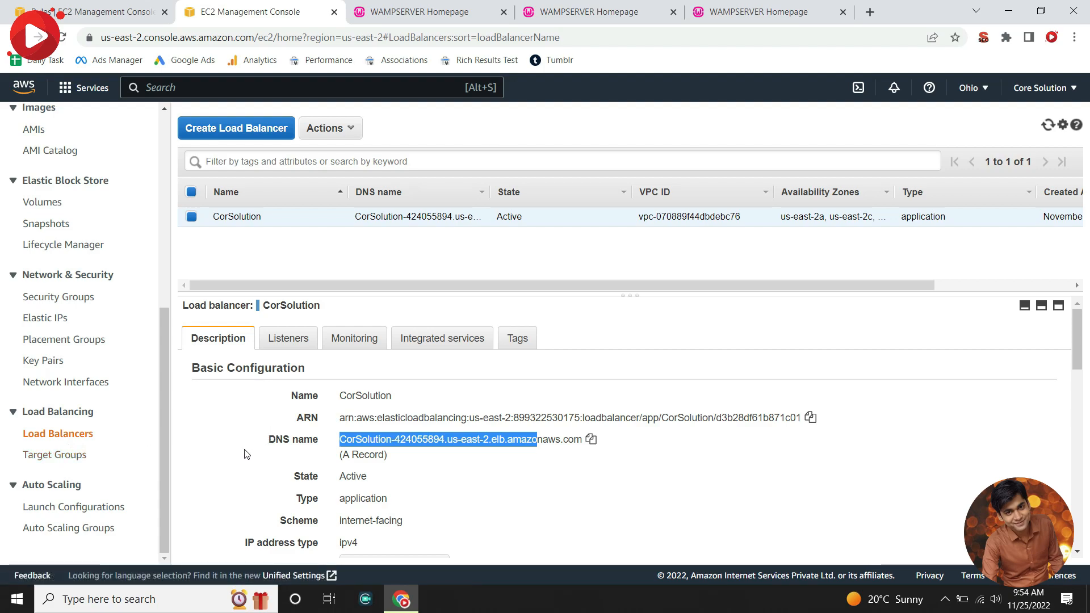
{"action": "scroll", "coordinate": [116, 352], "scroll_direction": "up", "scroll_amount": 6}
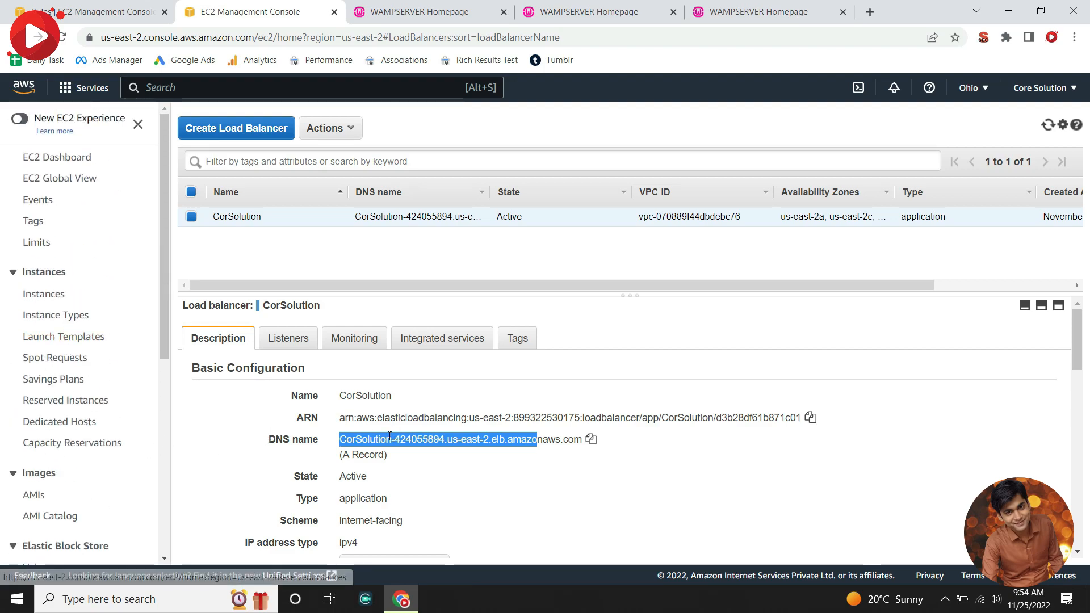
{"action": "left_click_drag", "start_coordinate": [390, 458], "coordinate": [337, 459]}
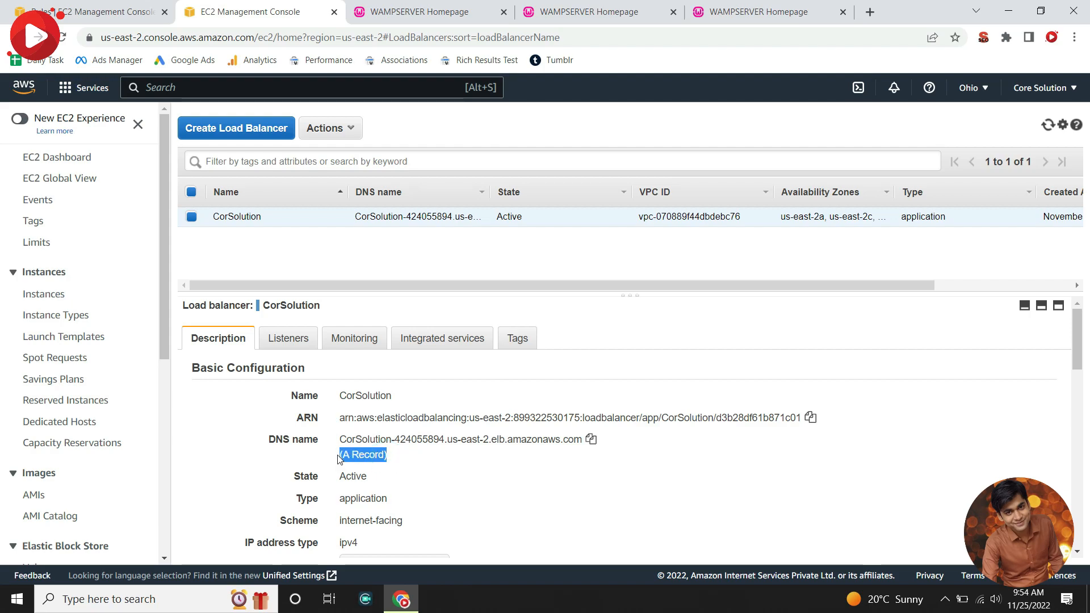
Go to the EC2 Dashboard, open the target groups list and review CoreTargerGroup's basic configuration and attributes.
{"action": "left_click", "coordinate": [79, 161]}
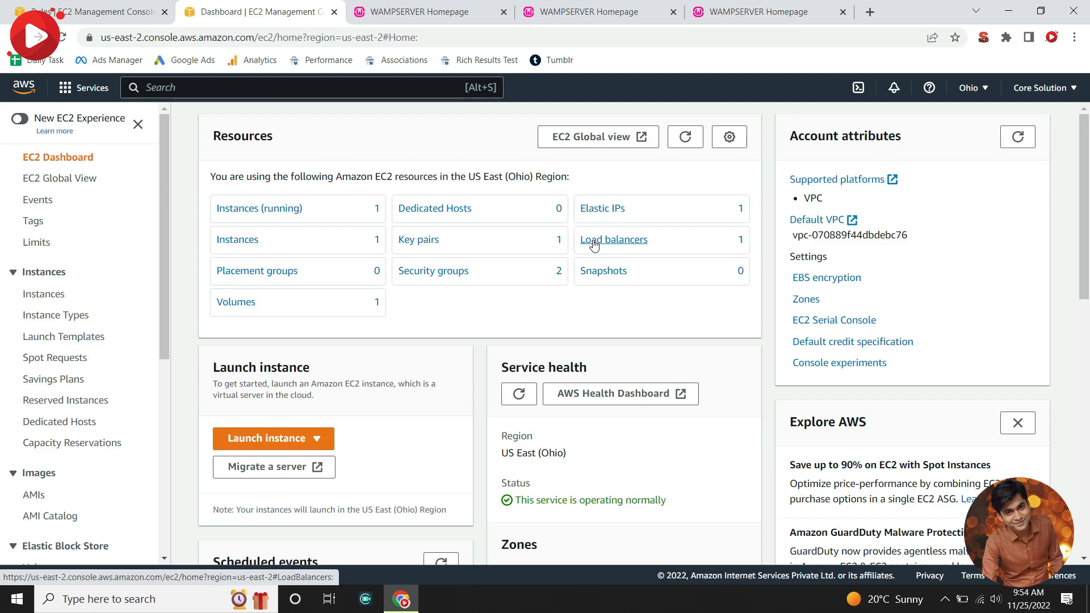
{"action": "scroll", "coordinate": [2, 434], "scroll_direction": "down", "scroll_amount": 4}
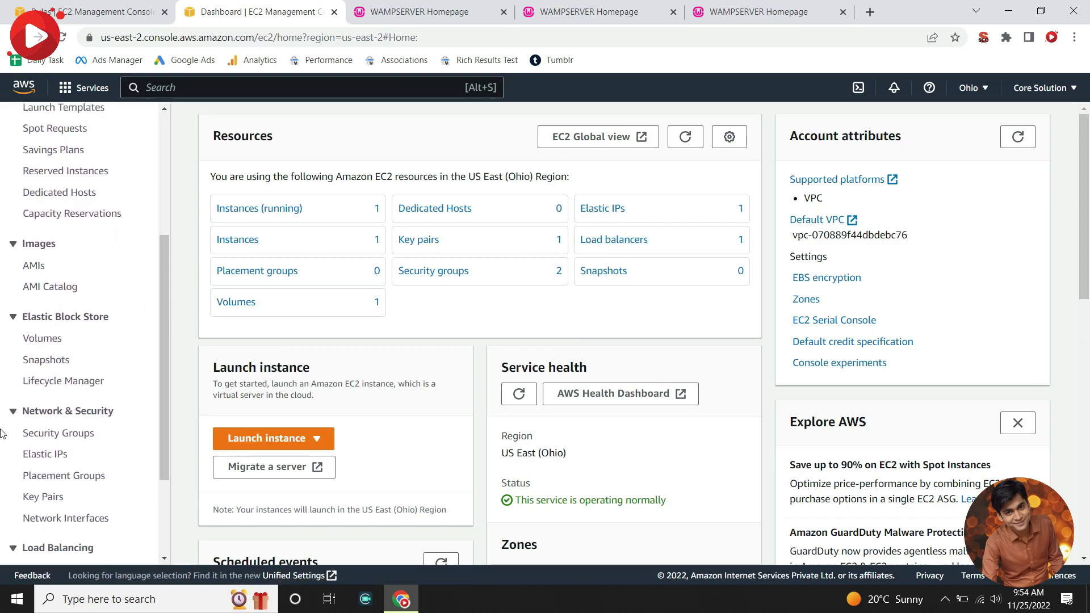
{"action": "scroll", "coordinate": [1, 435], "scroll_direction": "down", "scroll_amount": 2}
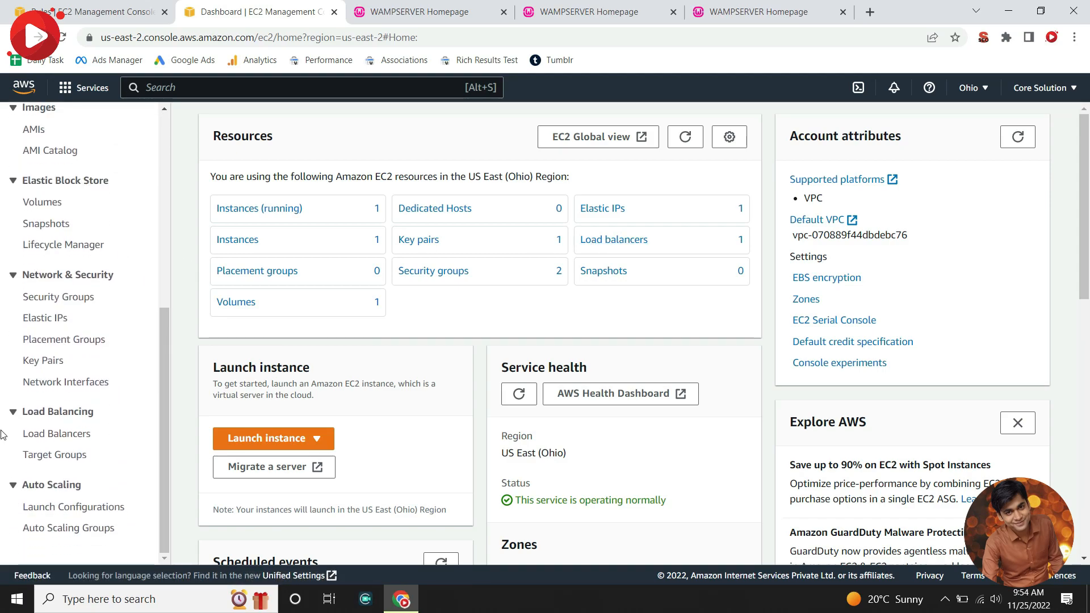
{"action": "left_click_drag", "start_coordinate": [19, 458], "coordinate": [129, 464]}
{"action": "left_click", "coordinate": [128, 463]}
{"action": "left_click", "coordinate": [56, 461]}
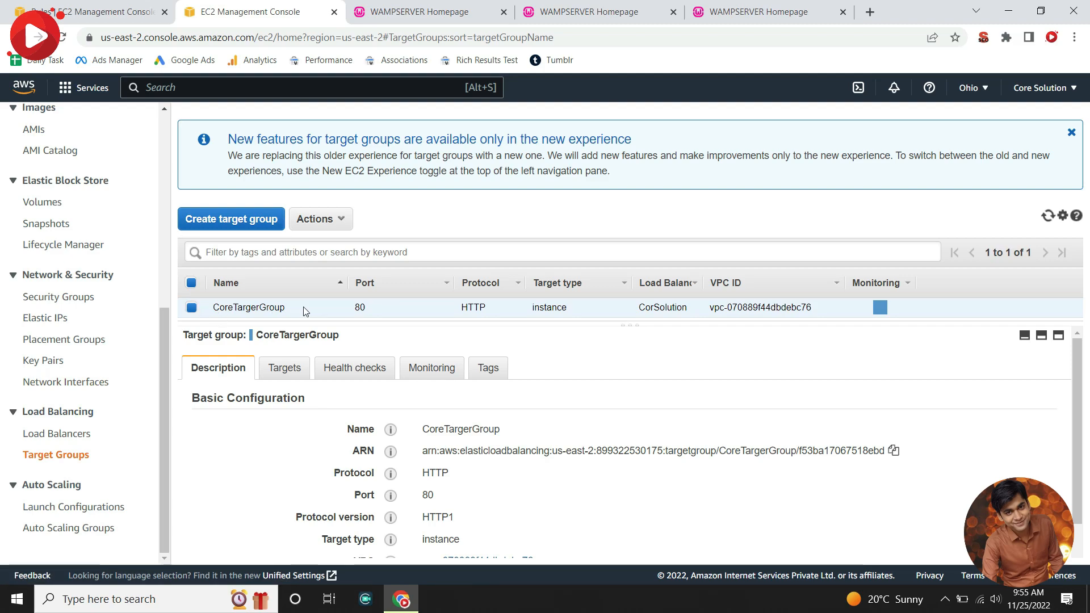
{"action": "scroll", "coordinate": [279, 508], "scroll_direction": "down", "scroll_amount": 3}
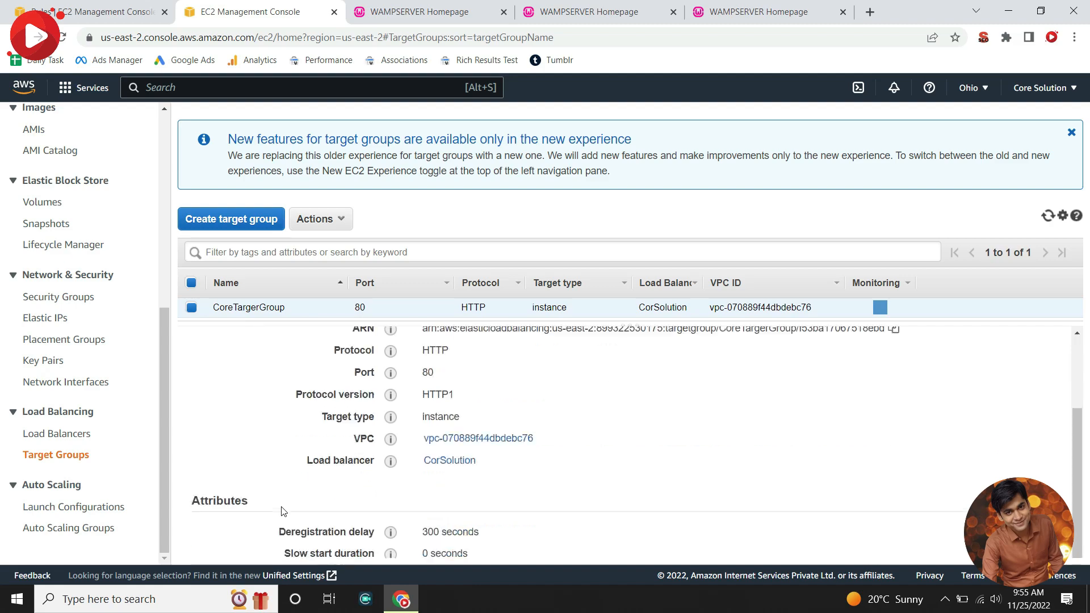
{"action": "scroll", "coordinate": [281, 510], "scroll_direction": "up", "scroll_amount": 3}
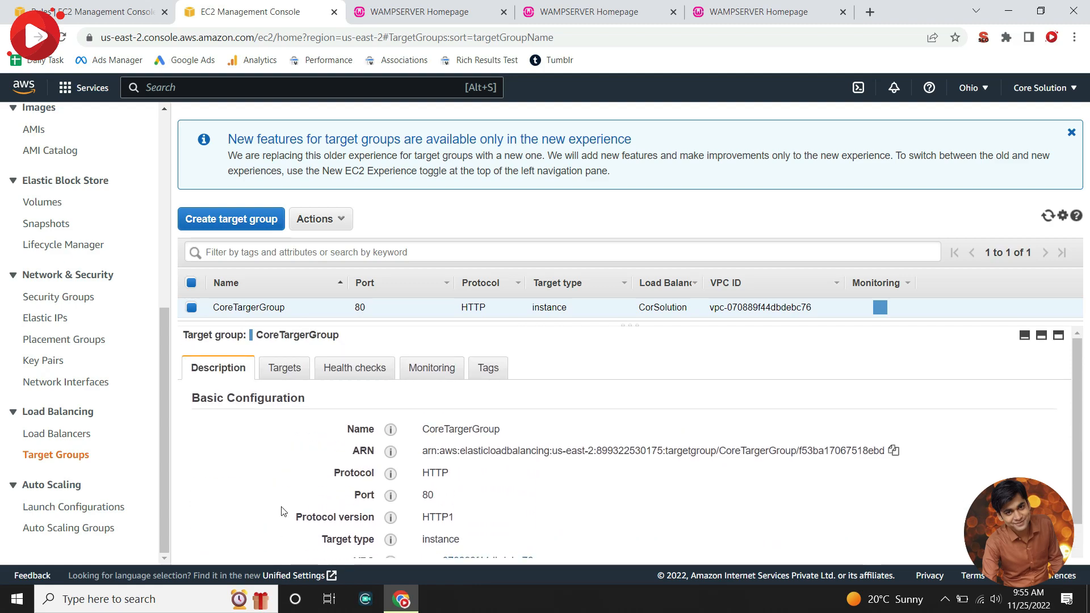
Finish reviewing CoreTargerGroup's attributes, and start a new Application Load Balancer from the load balancers list.
{"action": "scroll", "coordinate": [528, 494], "scroll_direction": "down", "scroll_amount": 3}
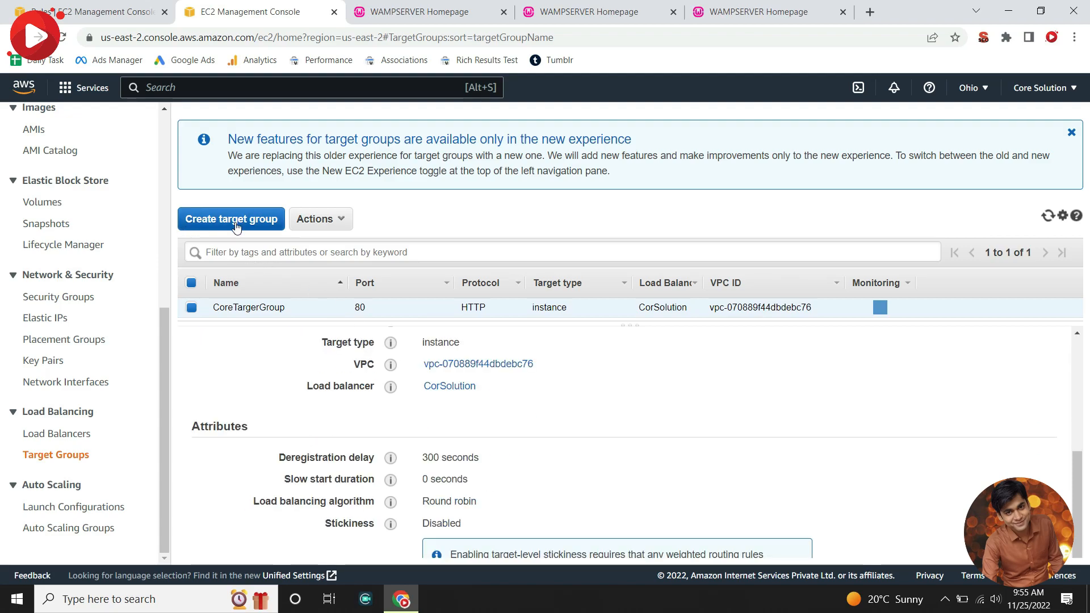
{"action": "left_click", "coordinate": [68, 434]}
{"action": "left_click", "coordinate": [237, 127]}
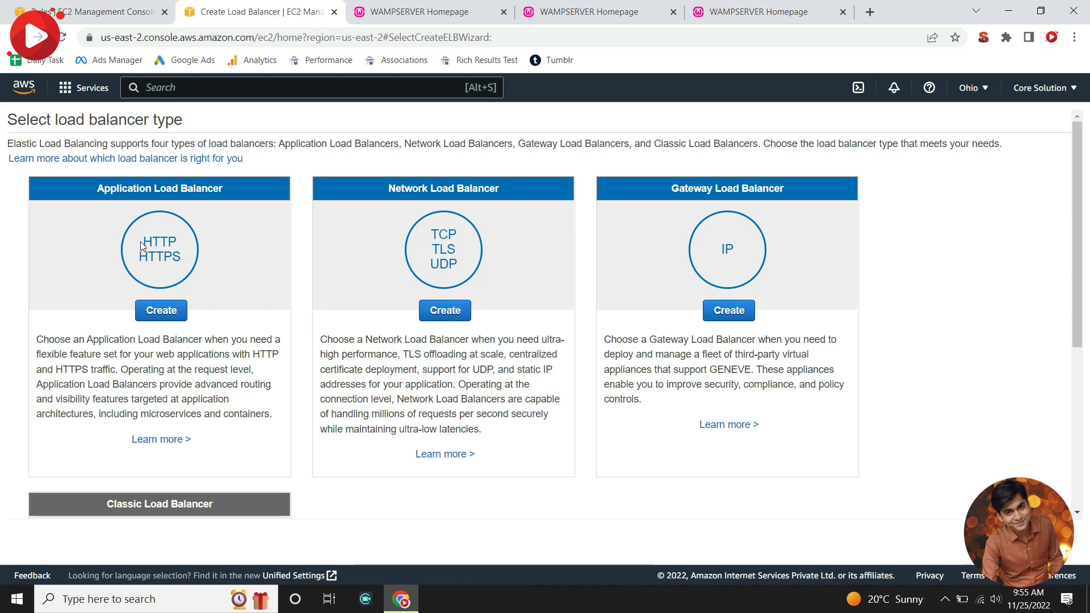
{"action": "left_click_drag", "start_coordinate": [141, 246], "coordinate": [182, 260]}
{"action": "left_click", "coordinate": [164, 312]}
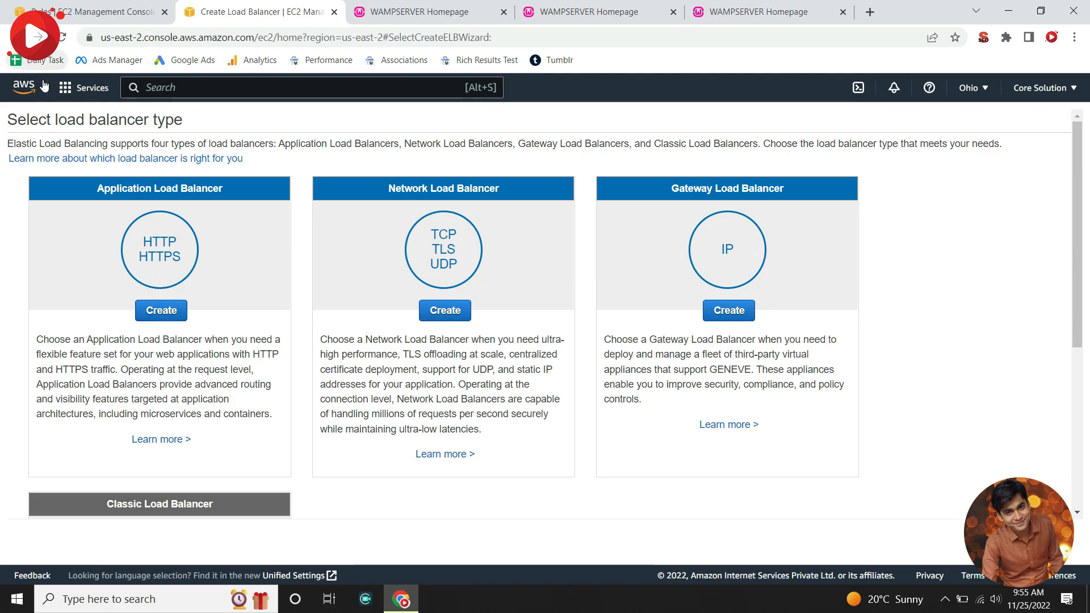
{"action": "left_click", "coordinate": [154, 308]}
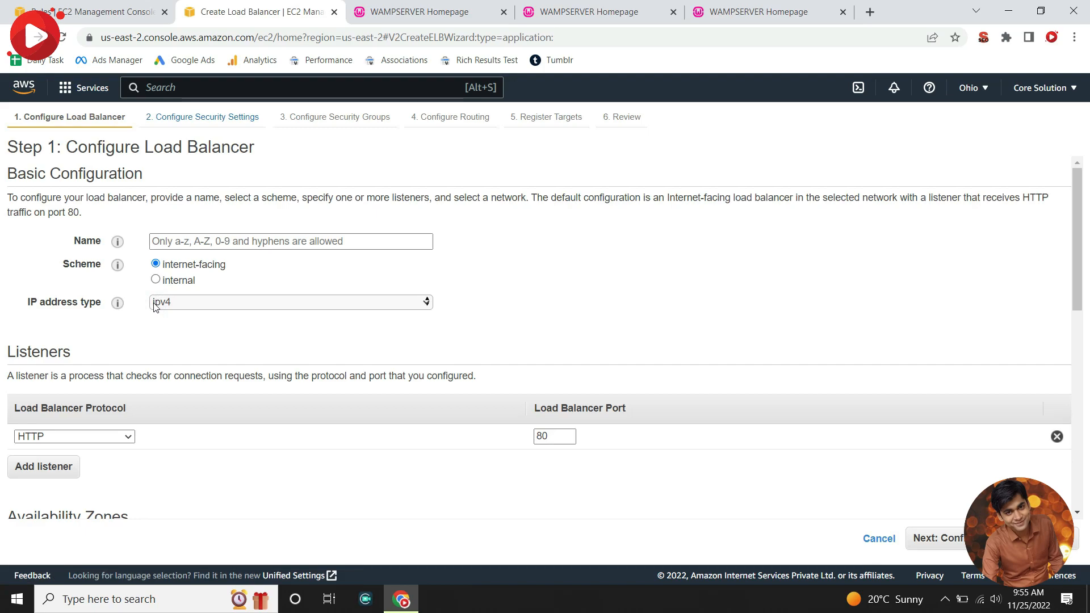
Review the wizard's basic configuration, listener, availability zone and add-on settings, and try to continue without a name or subnet.
{"action": "left_click", "coordinate": [294, 209]}
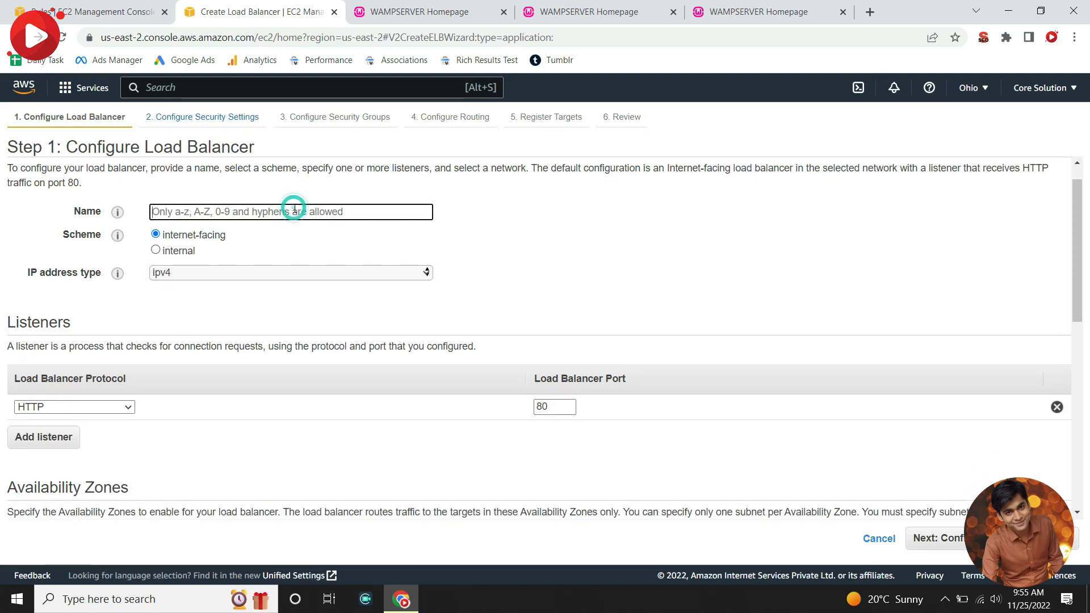
{"action": "scroll", "coordinate": [477, 321], "scroll_direction": "down", "scroll_amount": 10}
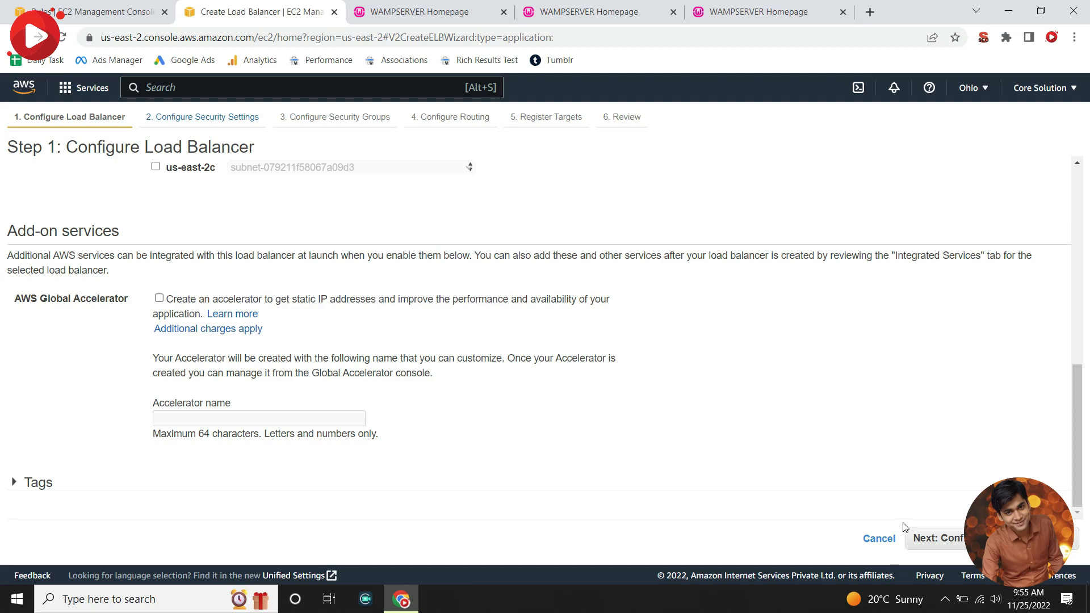
{"action": "left_click", "coordinate": [920, 540]}
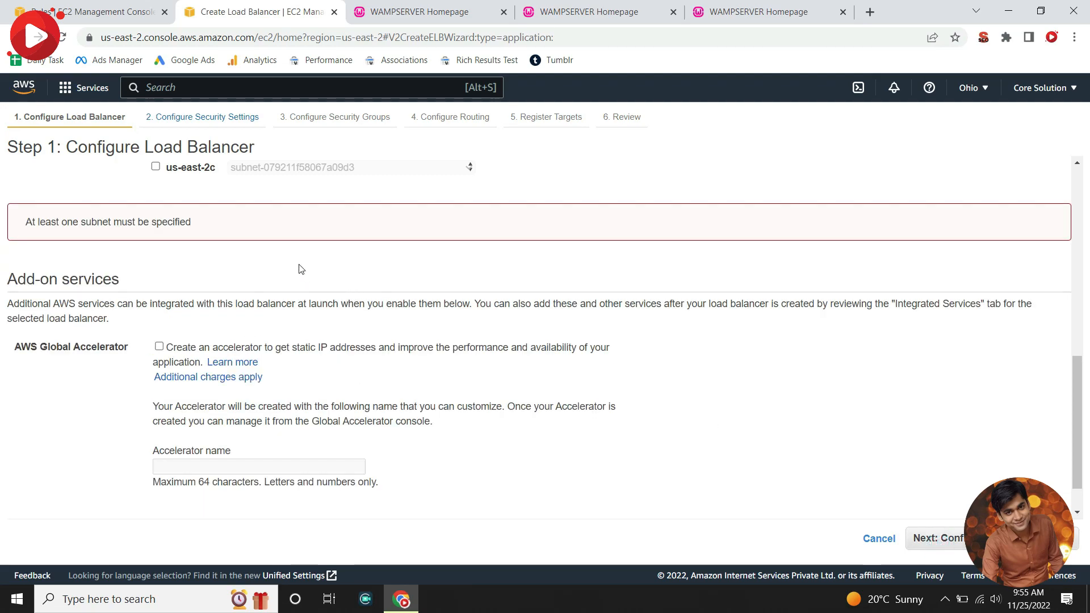
{"action": "scroll", "coordinate": [311, 386], "scroll_direction": "down", "scroll_amount": 1}
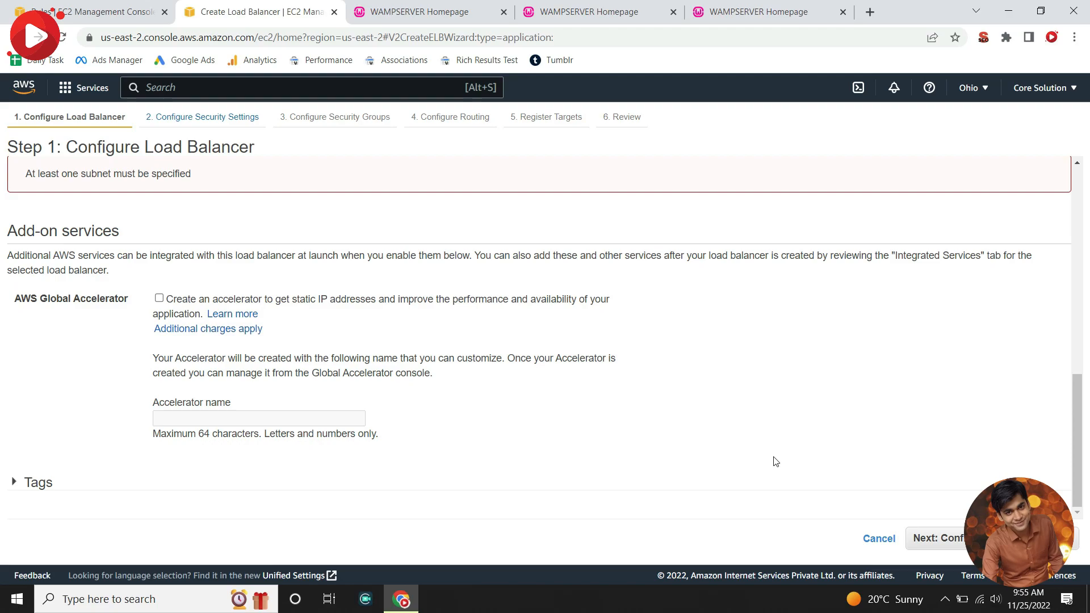
{"action": "scroll", "coordinate": [959, 537], "scroll_direction": "up", "scroll_amount": 1}
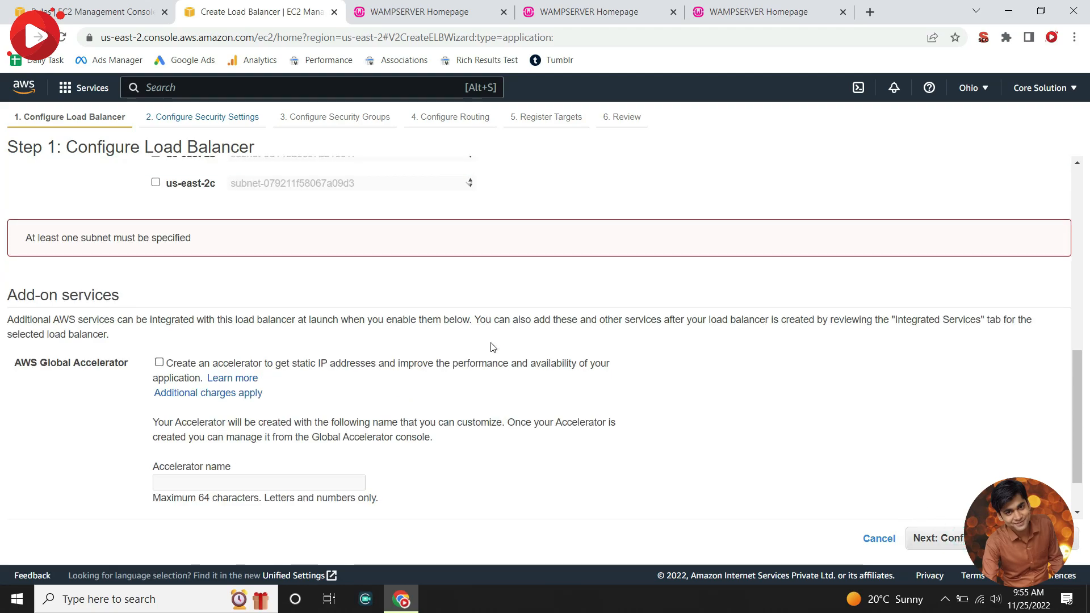
{"action": "scroll", "coordinate": [494, 346], "scroll_direction": "up", "scroll_amount": 7}
{"action": "scroll", "coordinate": [206, 369], "scroll_direction": "up", "scroll_amount": 1}
{"action": "scroll", "coordinate": [205, 369], "scroll_direction": "up", "scroll_amount": 2}
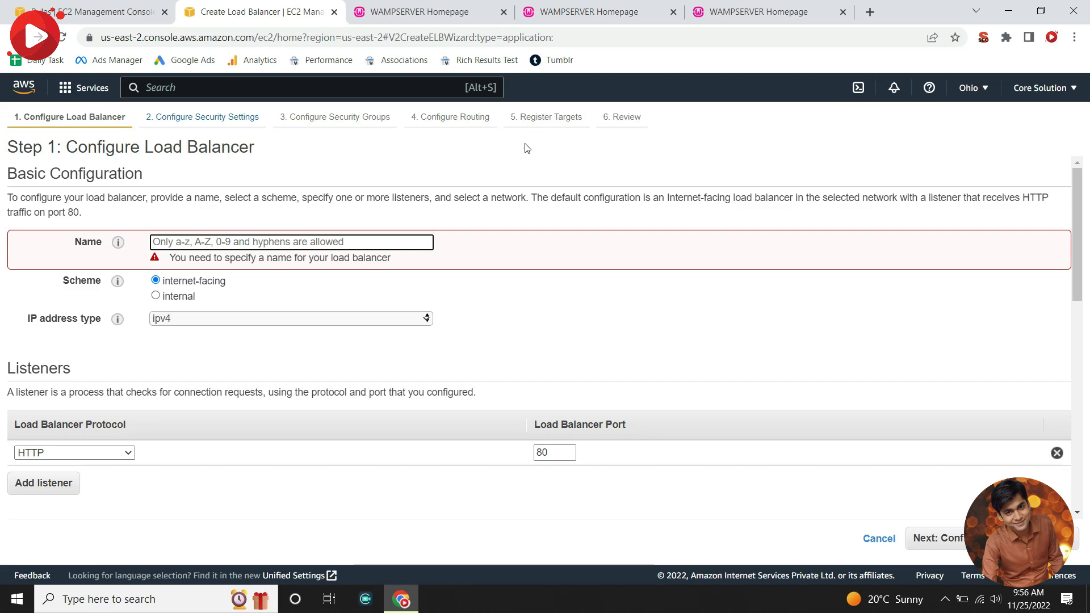
Leave the creation wizard for the load balancers list and copy CorSolution's DNS name.
{"action": "left_click", "coordinate": [38, 37]}
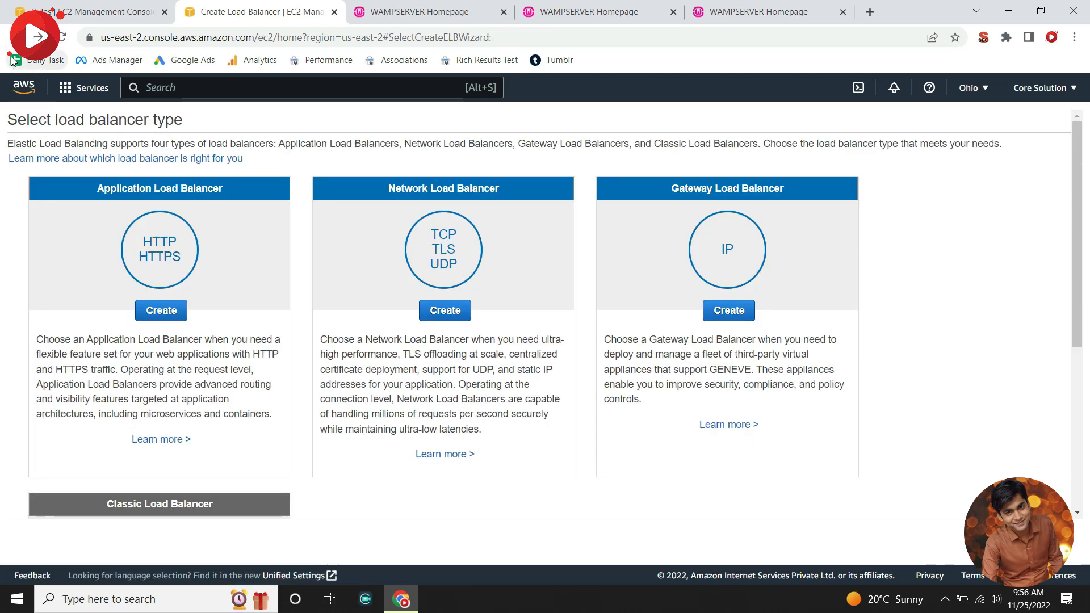
{"action": "left_click", "coordinate": [37, 37]}
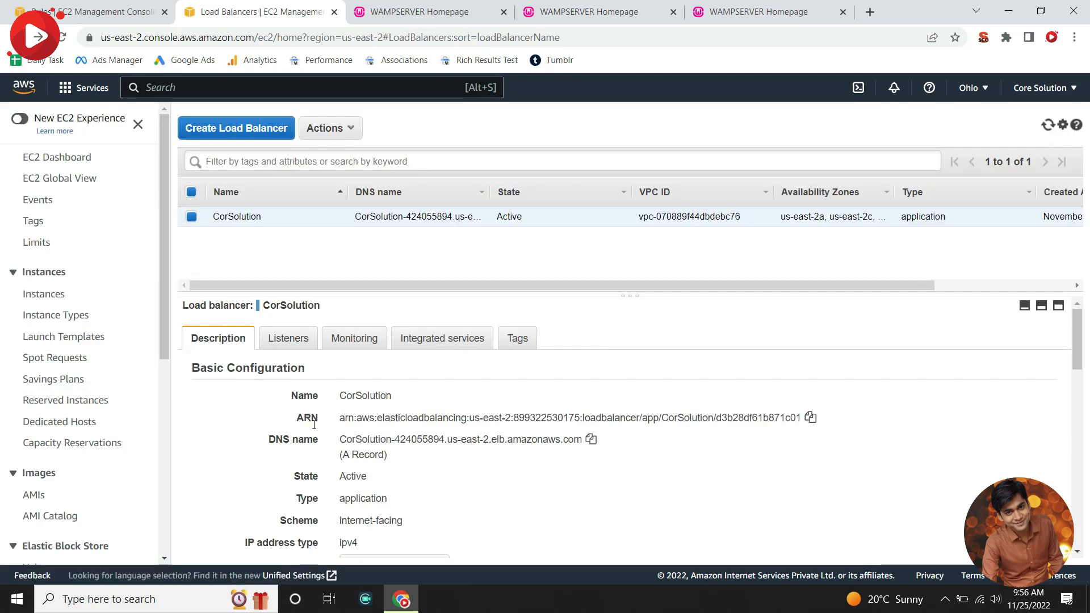
{"action": "left_click_drag", "start_coordinate": [276, 441], "coordinate": [380, 457]}
{"action": "left_click", "coordinate": [314, 441]}
{"action": "right_click", "coordinate": [379, 457]}
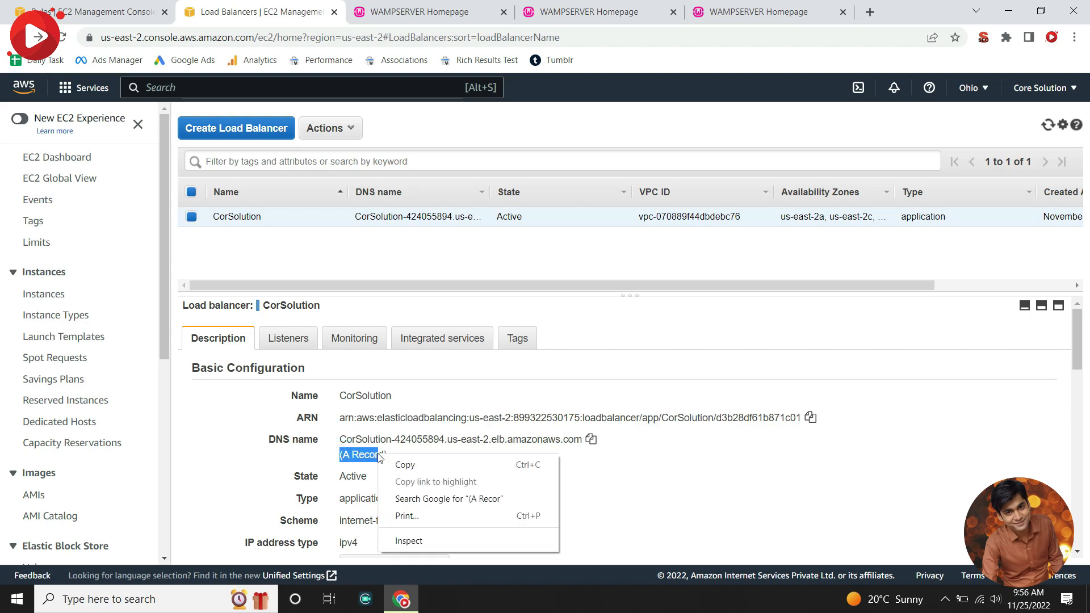
{"action": "left_click", "coordinate": [362, 454]}
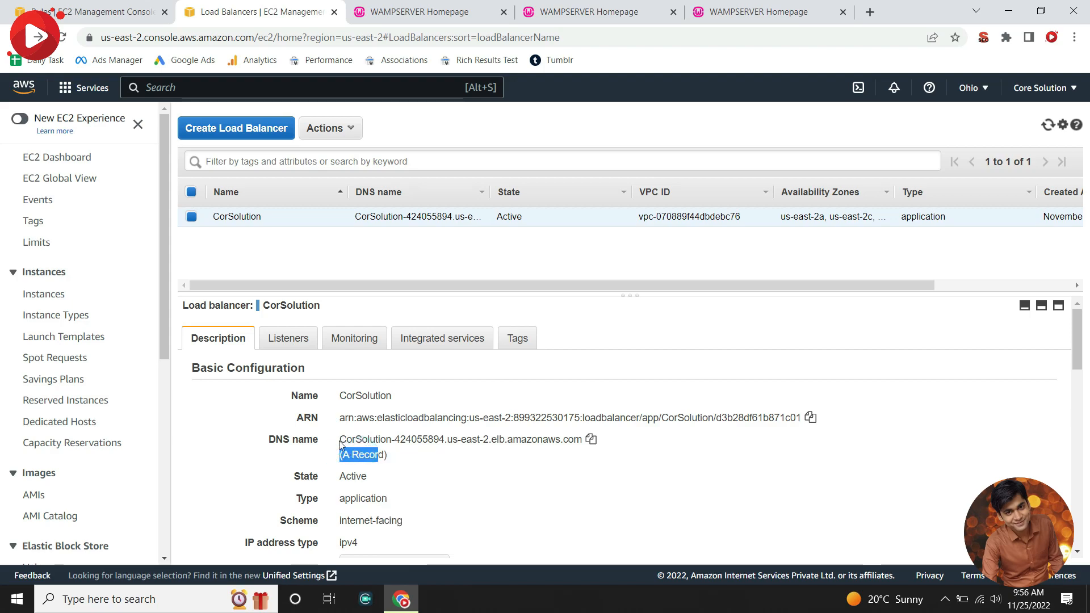
{"action": "left_click_drag", "start_coordinate": [340, 440], "coordinate": [584, 439]}
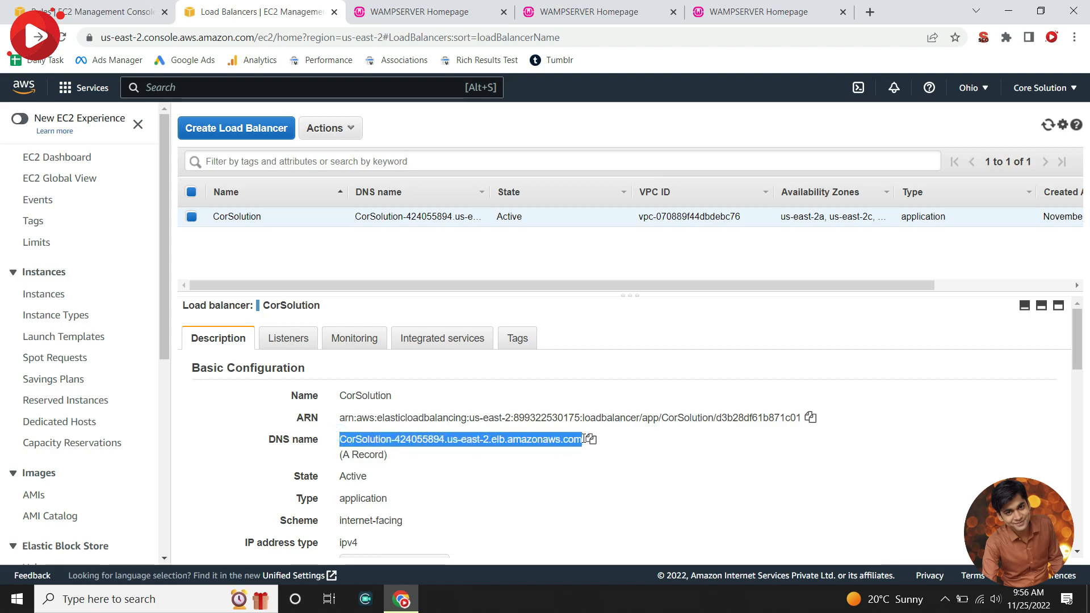
{"action": "left_click", "coordinate": [591, 439]}
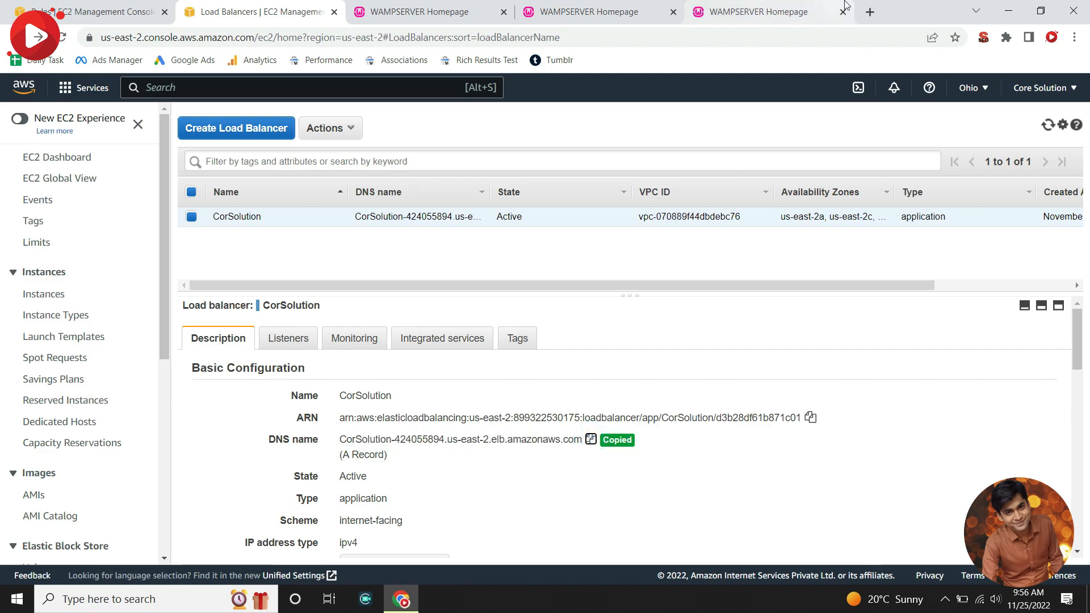
Load the copied DNS name in the newest Wampserver tab and close the duplicate Wampserver tabs.
{"action": "left_click", "coordinate": [759, 9]}
{"action": "left_click", "coordinate": [539, 38]}
{"action": "key", "text": "ctrl+v"}
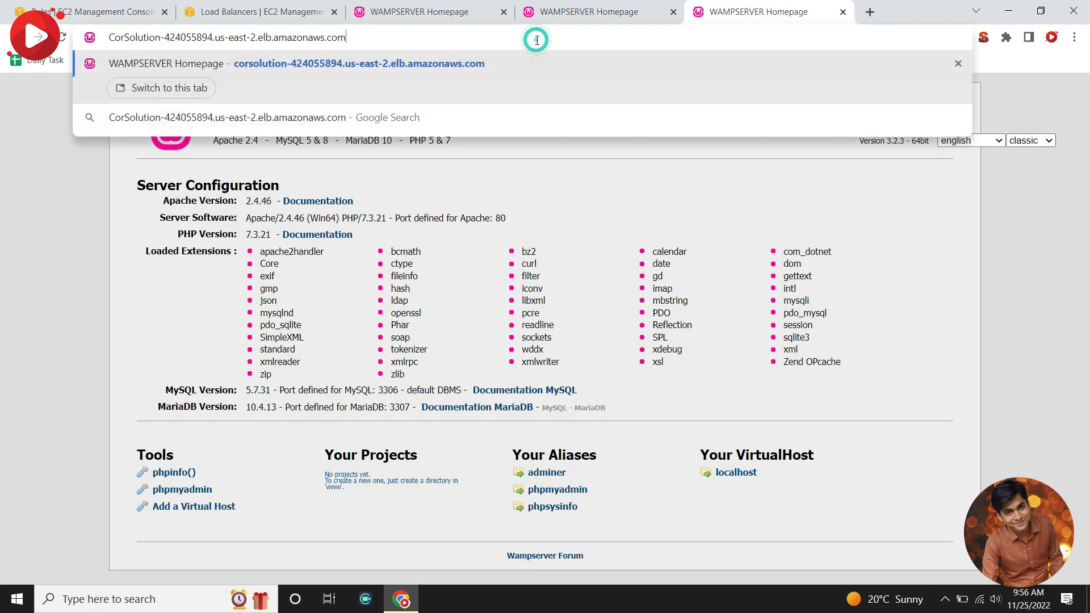
{"action": "key", "text": "Return"}
{"action": "left_click", "coordinate": [504, 12]}
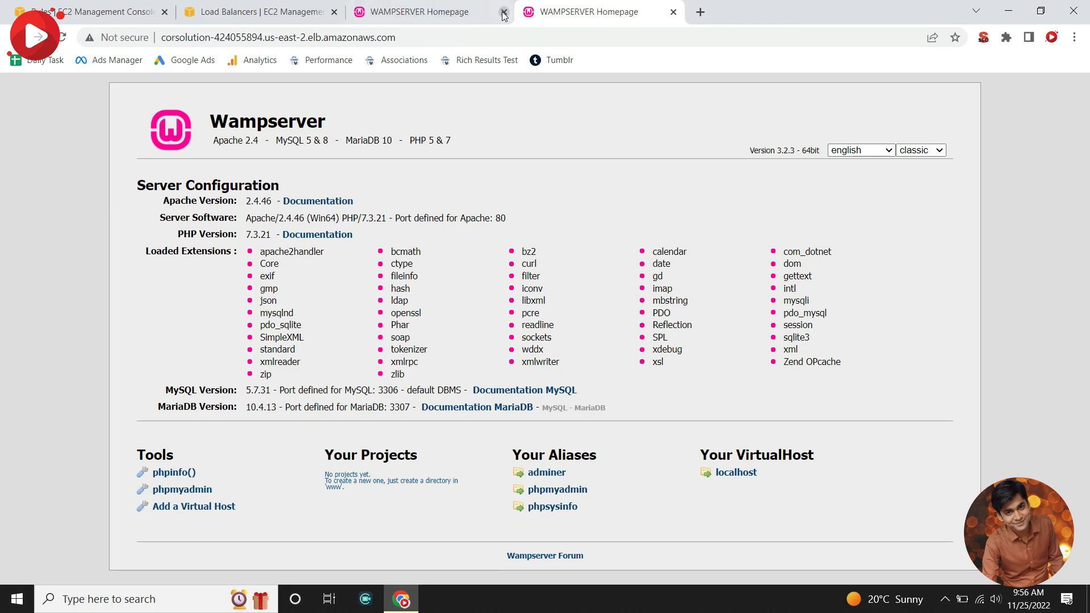
{"action": "left_click", "coordinate": [503, 12]}
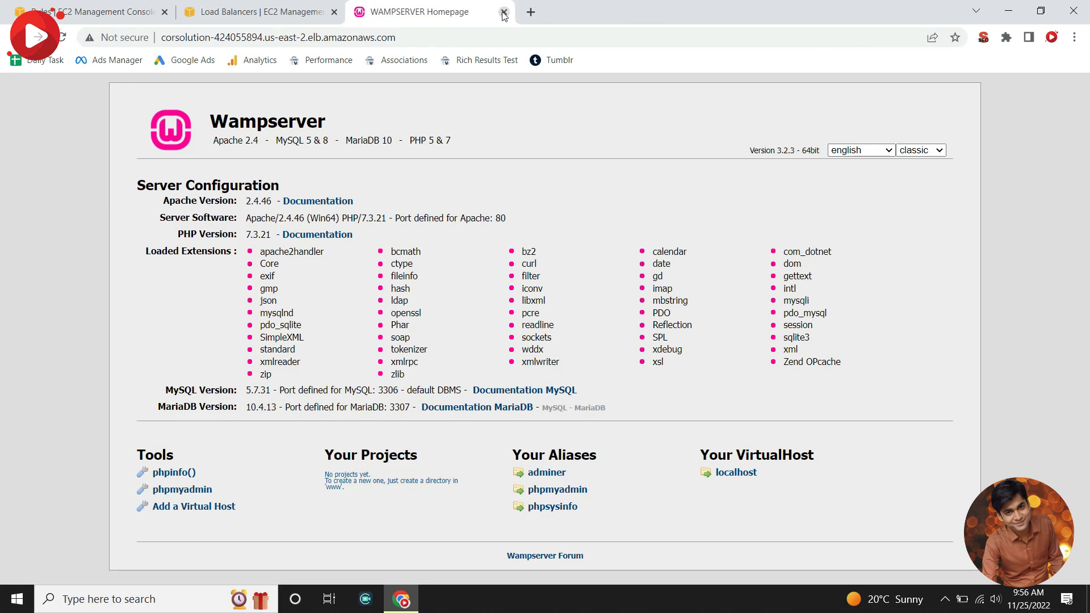
Examine the remaining page's web address and its Wampserver heading.
{"action": "left_click", "coordinate": [603, 37]}
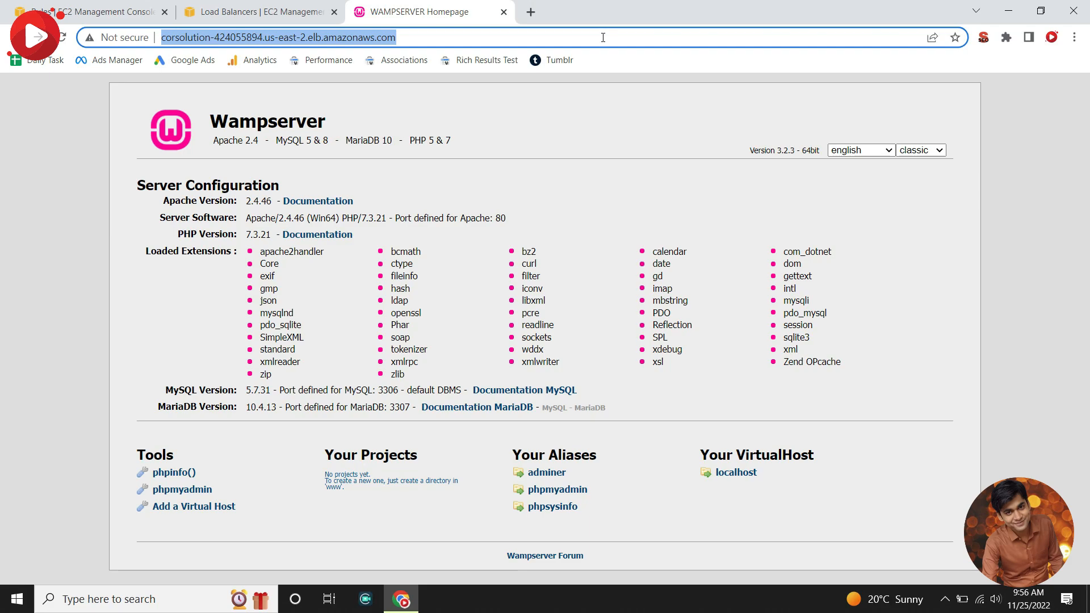
{"action": "left_click", "coordinate": [564, 122]}
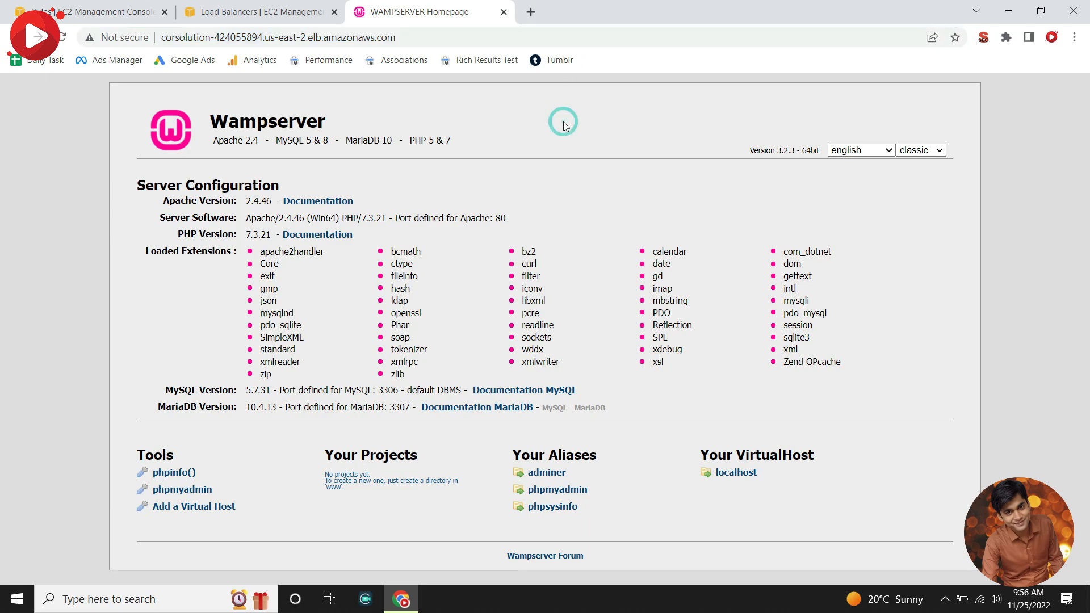
{"action": "left_click_drag", "start_coordinate": [474, 150], "coordinate": [210, 120]}
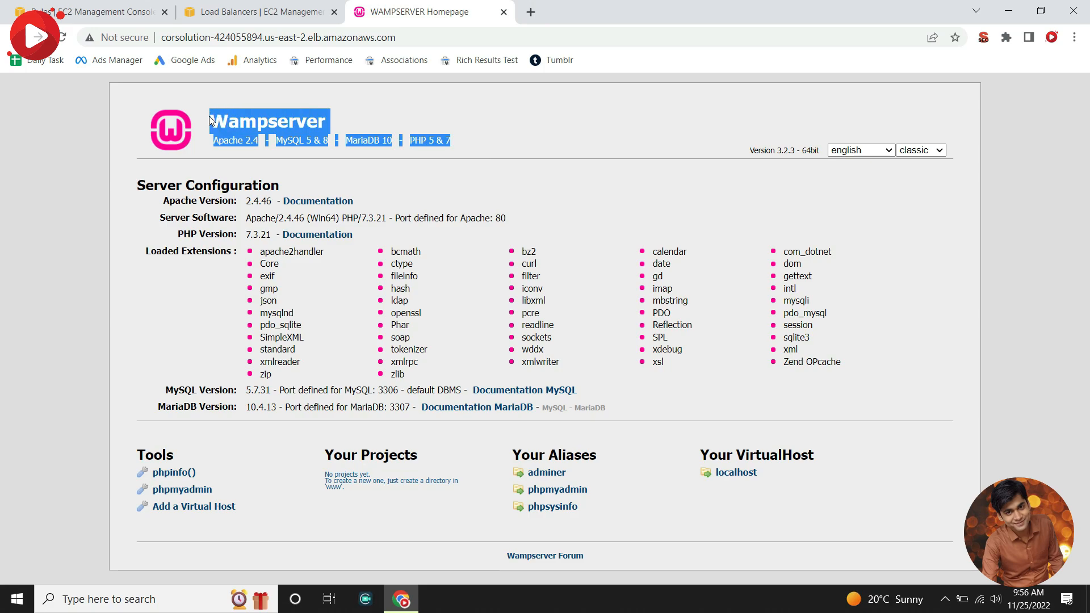
Open CorSolution-424055894.us-east-2.elb.amazonaws.com in a new browser tab.
{"action": "left_click", "coordinate": [530, 13]}
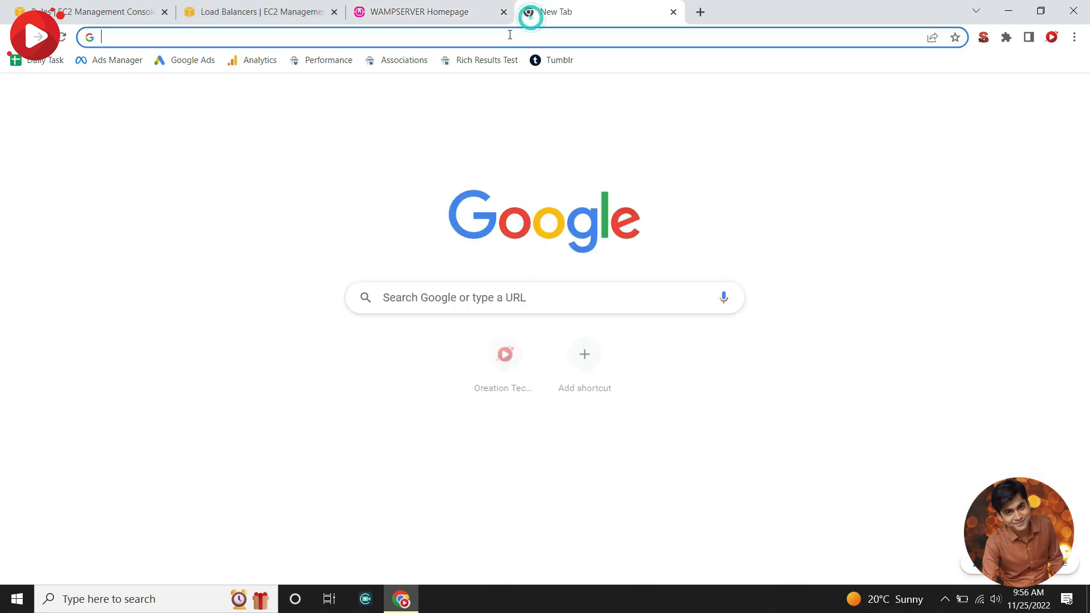
{"action": "left_click", "coordinate": [508, 33]}
{"action": "type", "text": "CorSolution-424055894.us-east-2.elb.amazonaws.com"}
{"action": "key", "text": "Return"}
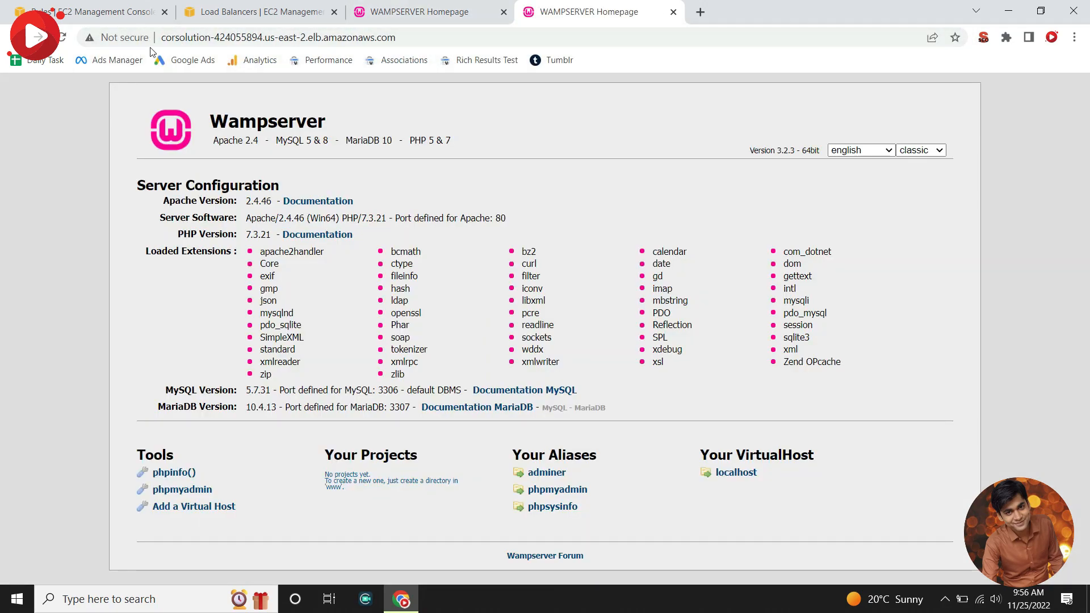
Copy the loaded page's address and try to open it with port 2026 in another new tab.
{"action": "left_click_drag", "start_coordinate": [396, 37], "coordinate": [162, 43]}
{"action": "key", "text": "ctrl+c"}
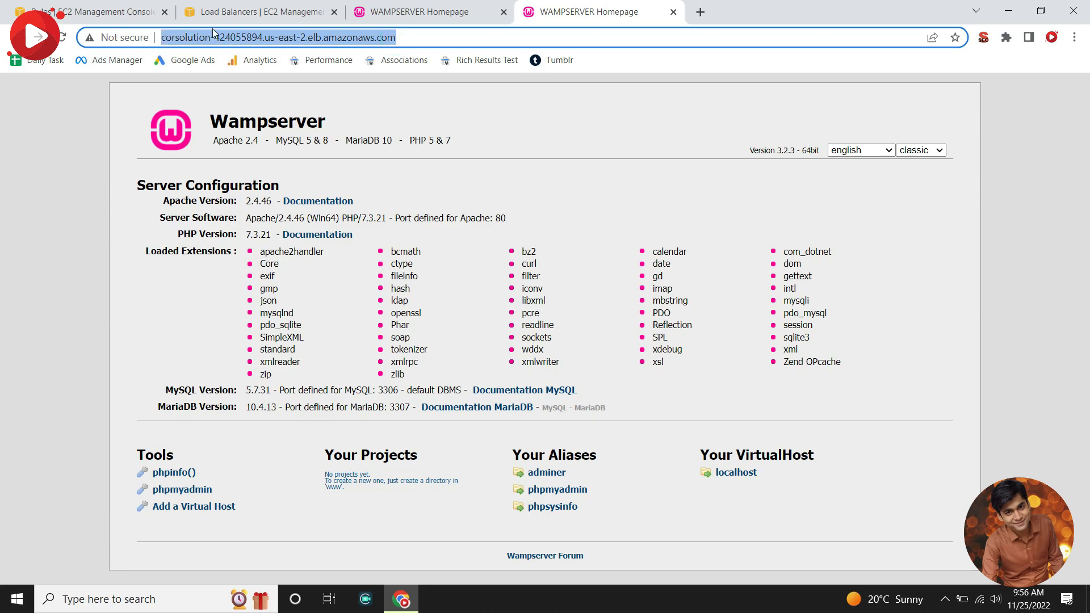
{"action": "left_click", "coordinate": [701, 12]}
{"action": "left_click", "coordinate": [638, 33]}
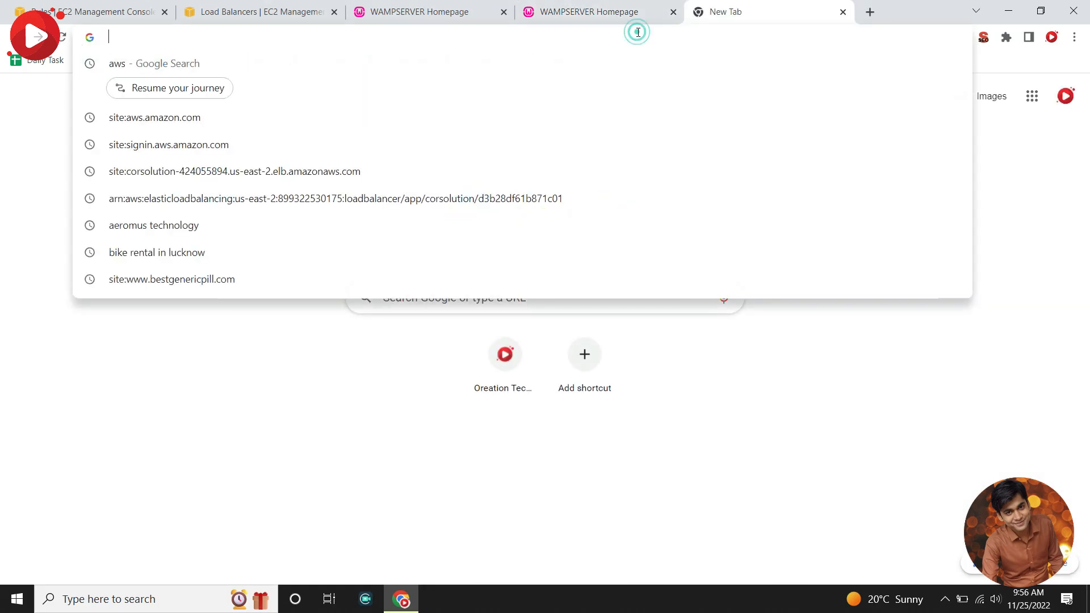
{"action": "key", "text": "ctrl+v"}
{"action": "key", "text": "BackSpace"}
{"action": "type", "text": ":"}
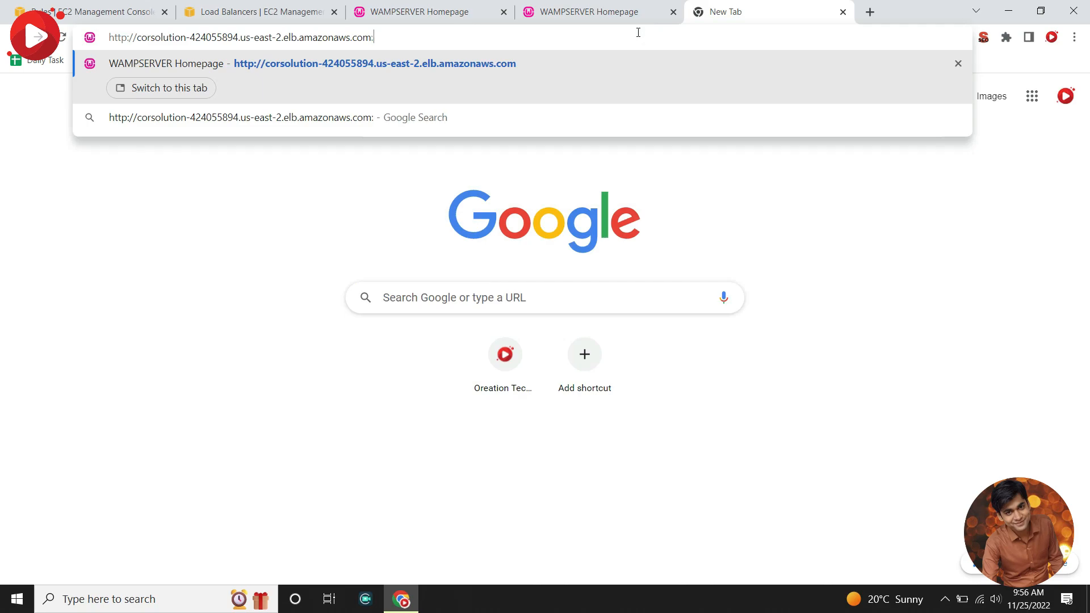
{"action": "type", "text": "2026"}
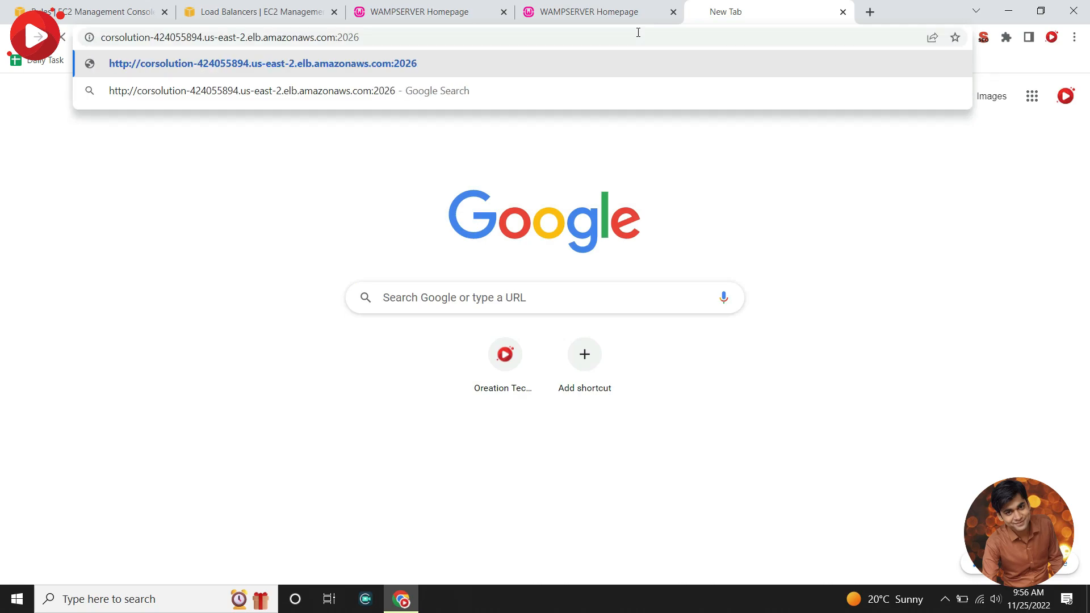
{"action": "key", "text": "Return"}
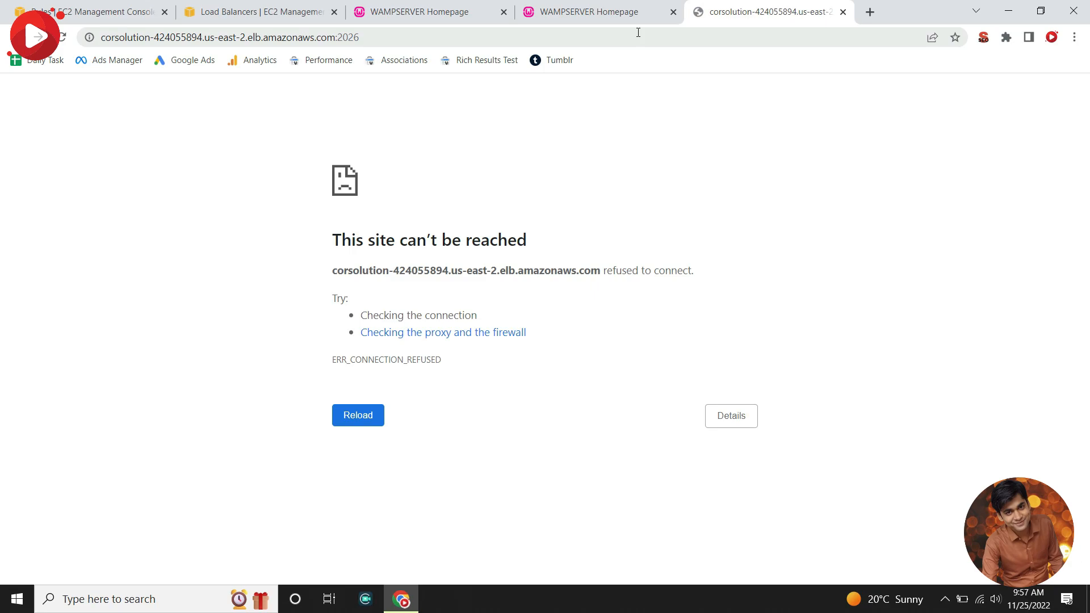
Reload the page, remove :2026 from its address and load the address without the port.
{"action": "key", "text": "F5"}
{"action": "left_click", "coordinate": [335, 39]}
{"action": "double_click", "coordinate": [338, 39]}
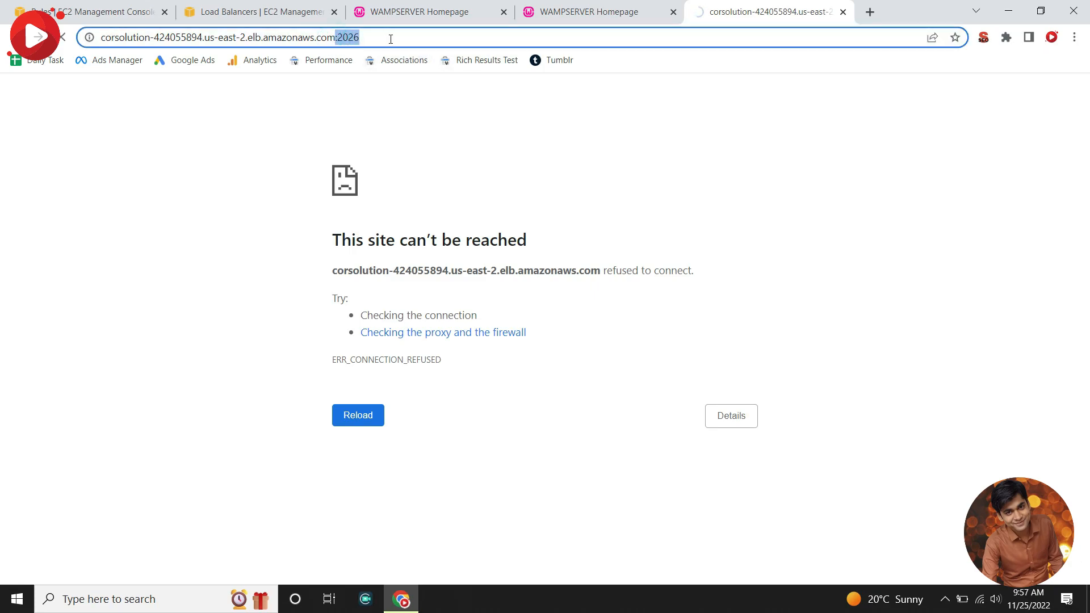
{"action": "key", "text": "BackSpace"}
{"action": "key", "text": "Return"}
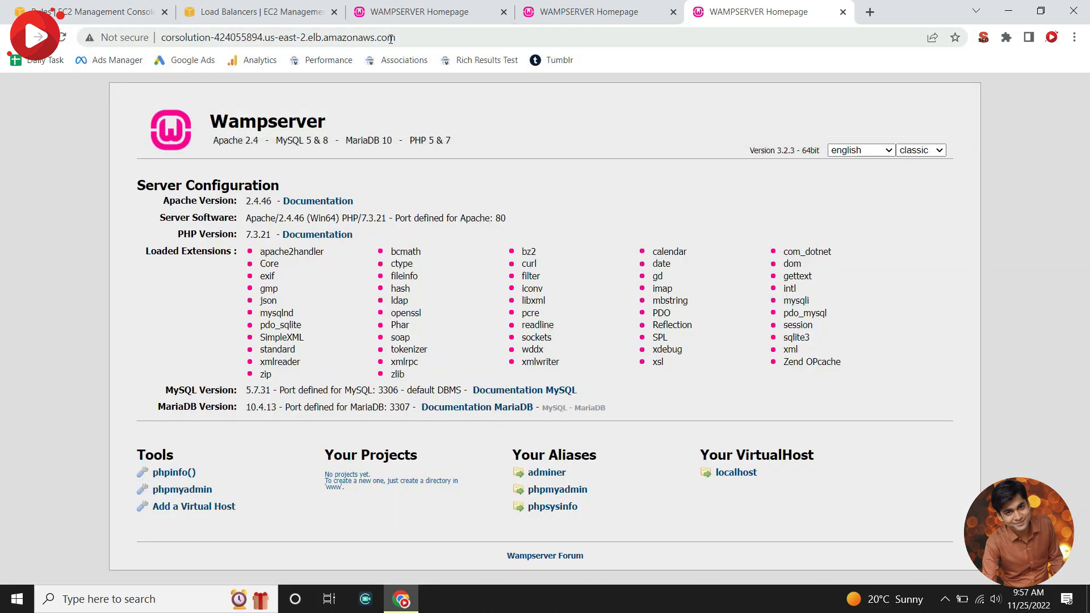
Examine the full web address of the page loaded without the port.
{"action": "left_click", "coordinate": [422, 41]}
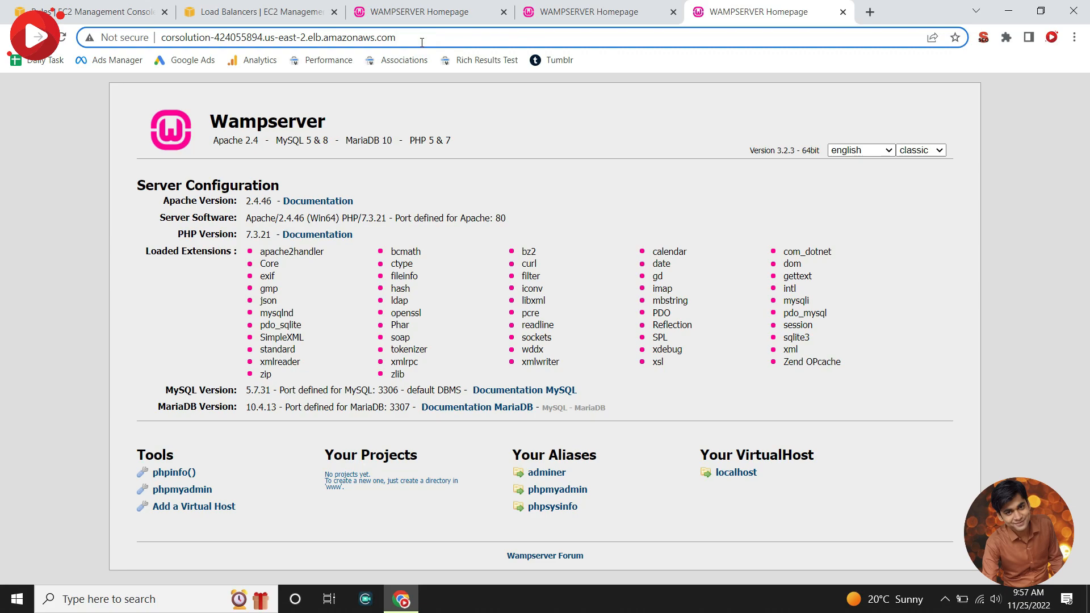
{"action": "left_click_drag", "start_coordinate": [422, 41], "coordinate": [151, 44]}
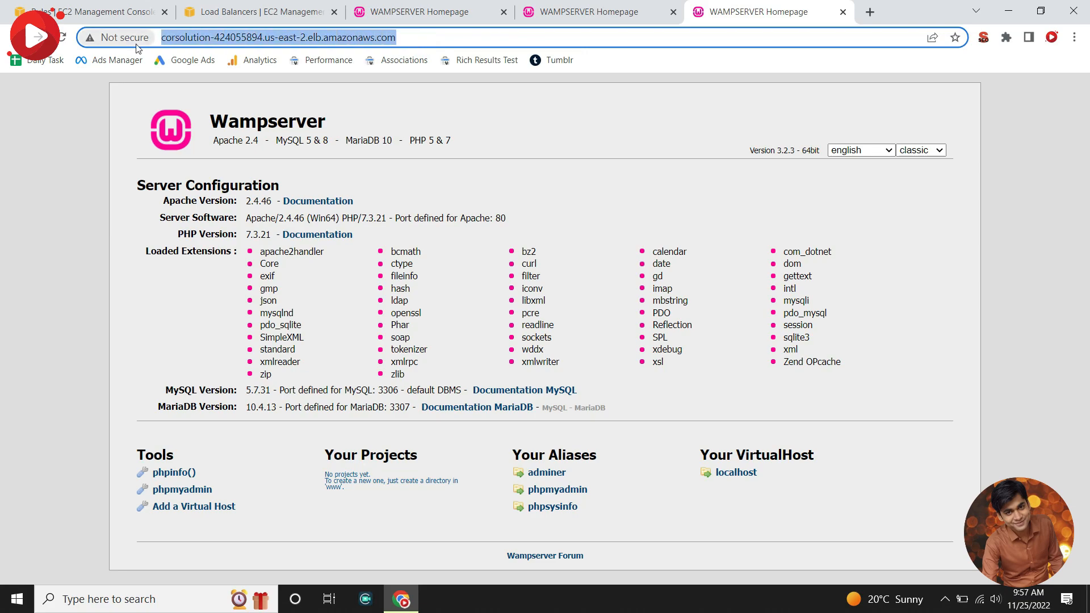
{"action": "left_click", "coordinate": [424, 111]}
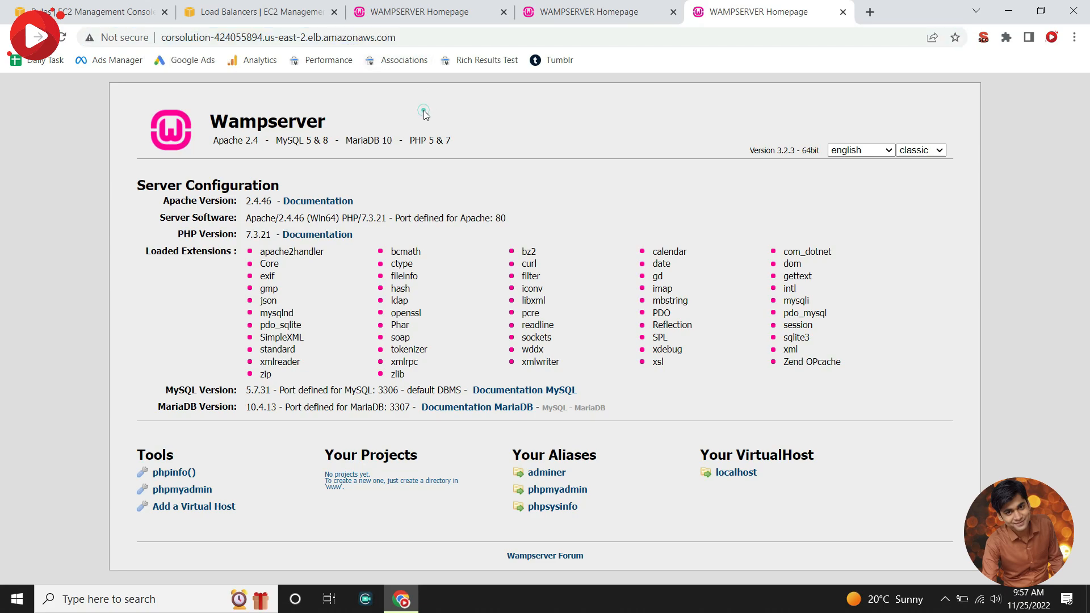
Go back to the load balancers list in the EC2 console and examine CorSolution's A Record type and DNS name.
{"action": "left_click", "coordinate": [226, 11]}
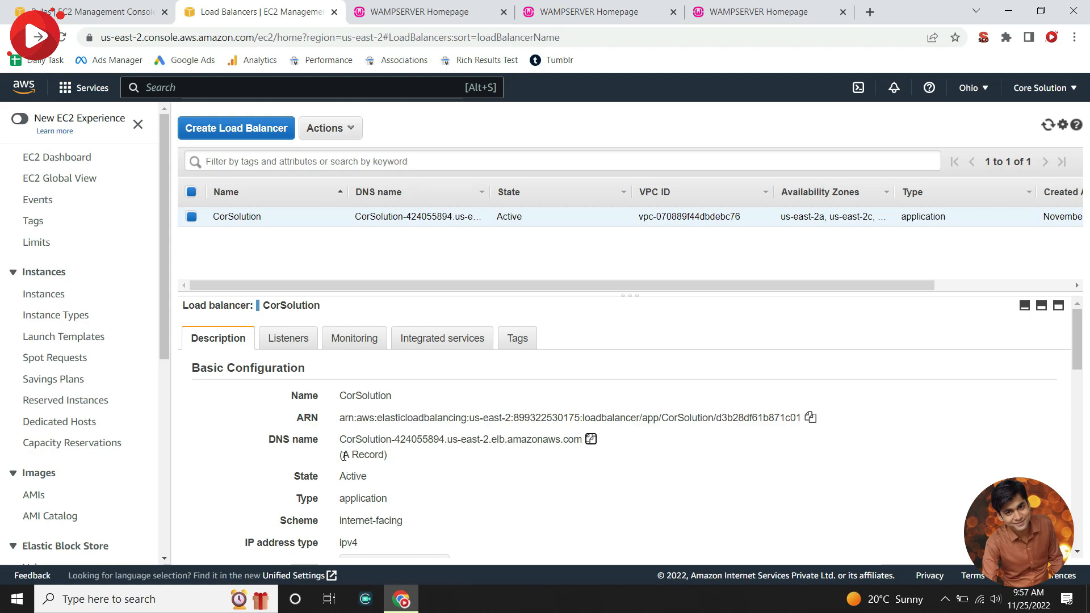
{"action": "left_click_drag", "start_coordinate": [342, 455], "coordinate": [384, 454]}
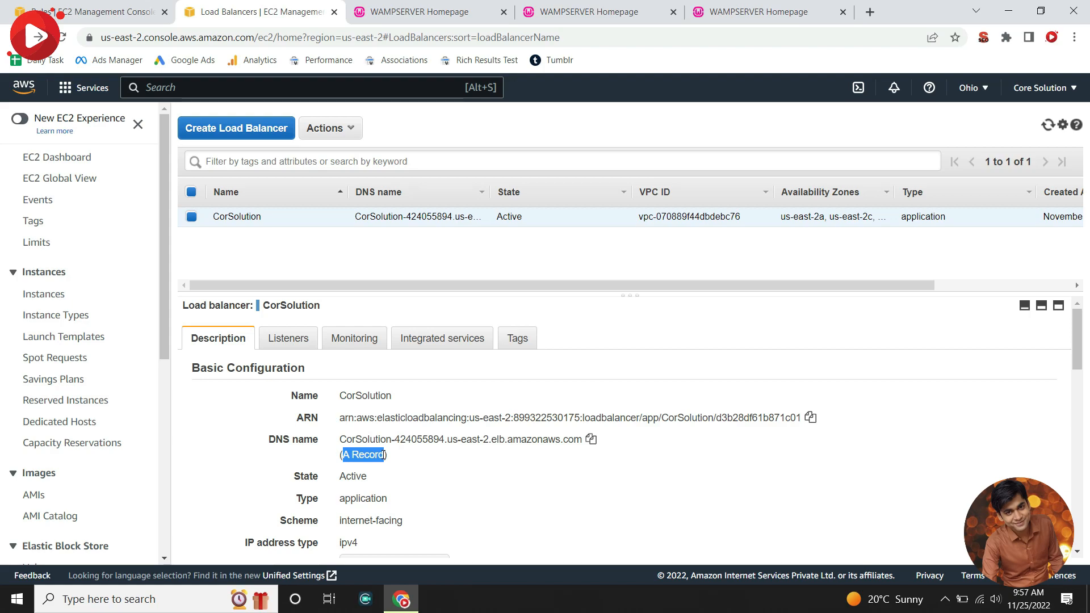
{"action": "left_click_drag", "start_coordinate": [340, 440], "coordinate": [580, 440]}
{"action": "left_click", "coordinate": [581, 439]}
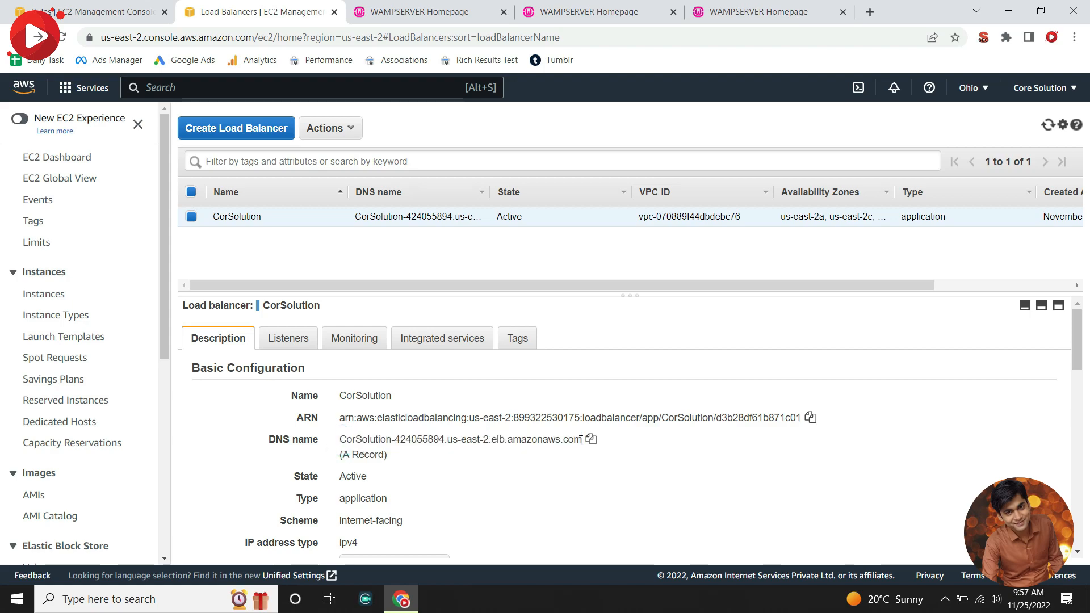